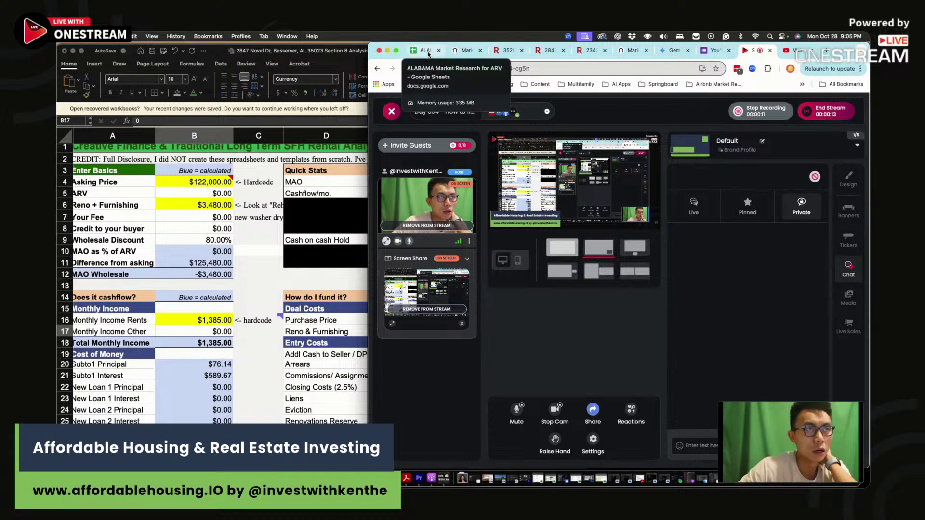
# Switch to the ALABAMA Market Research for ARV Google Sheet tab
pyautogui.click(426, 52)
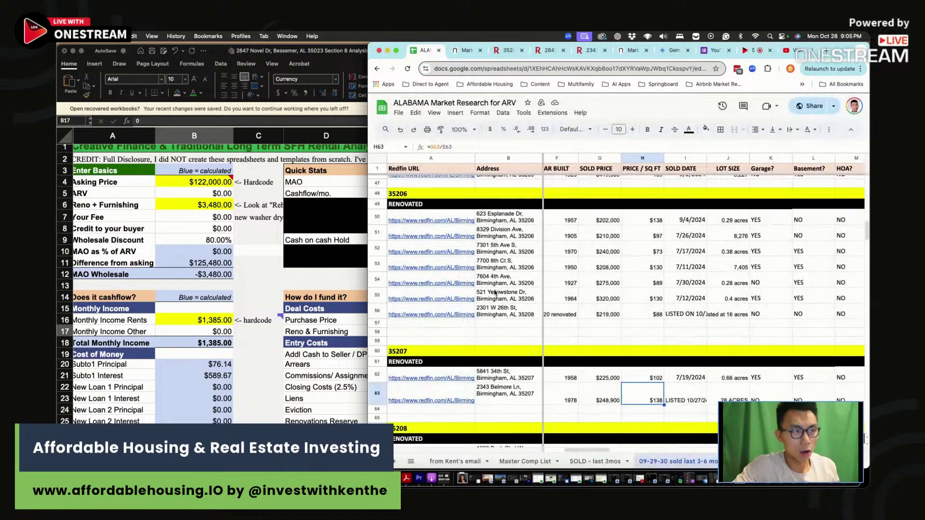
# In the Redfin 35208 search, pan the map toward Bessemer and Hueytown
pyautogui.click(506, 50)
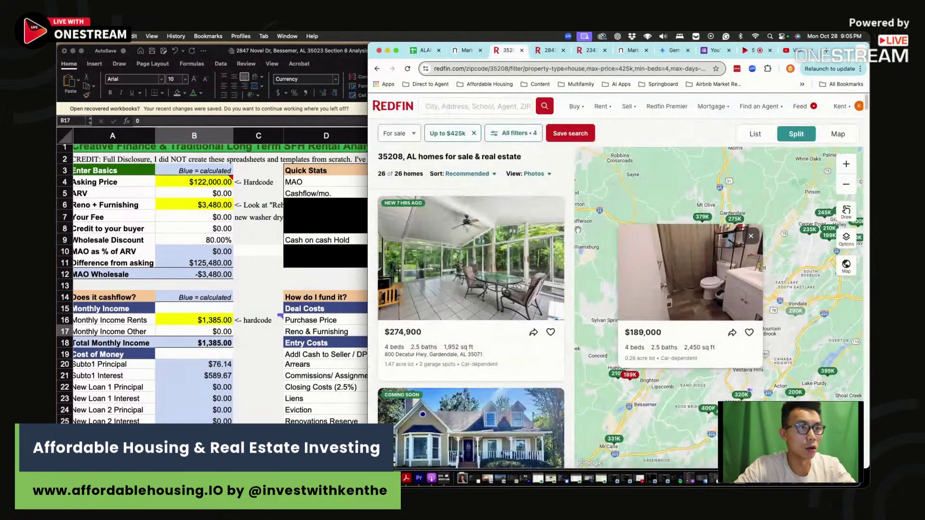
pyautogui.click(753, 237)
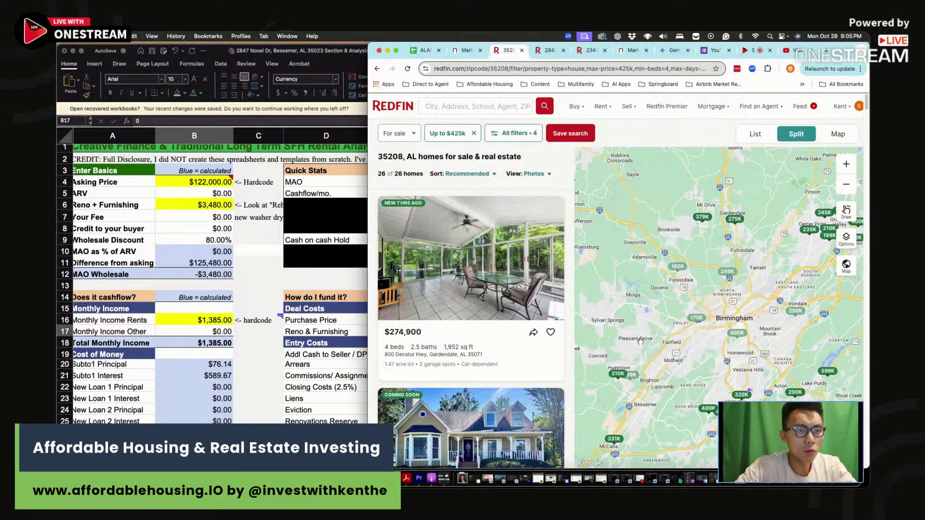
pyautogui.scroll(3, 636, 388)
pyautogui.moveTo(636, 388); pyautogui.dragTo(673, 315)
pyautogui.scroll(2, 673, 316)
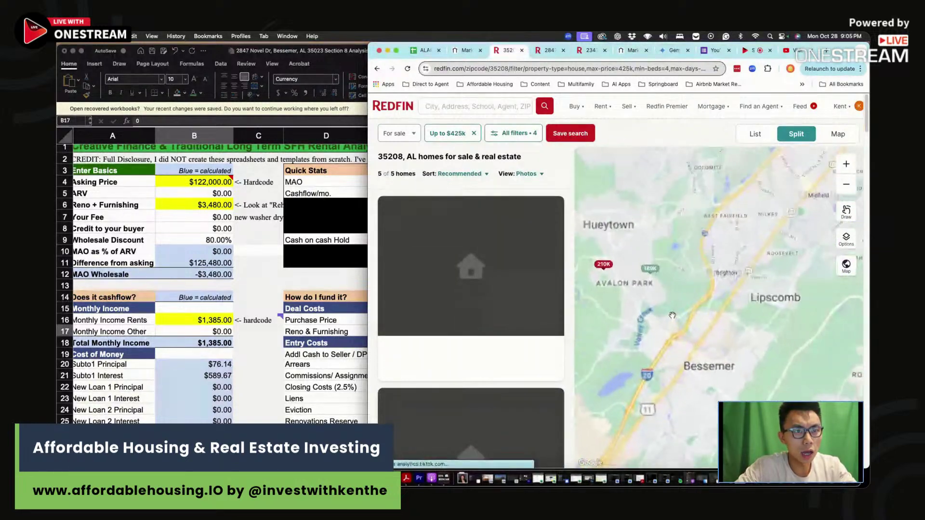
pyautogui.click(528, 134)
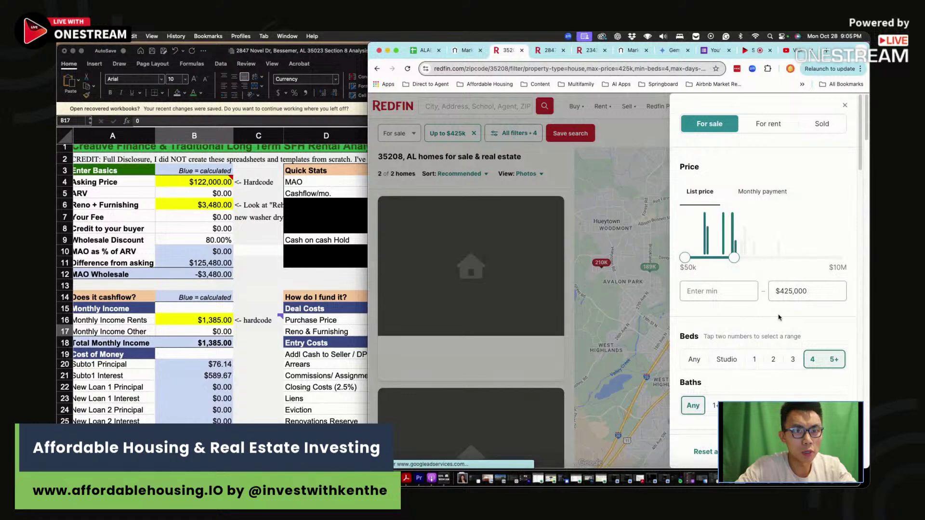
pyautogui.scroll(-5, 800, 261)
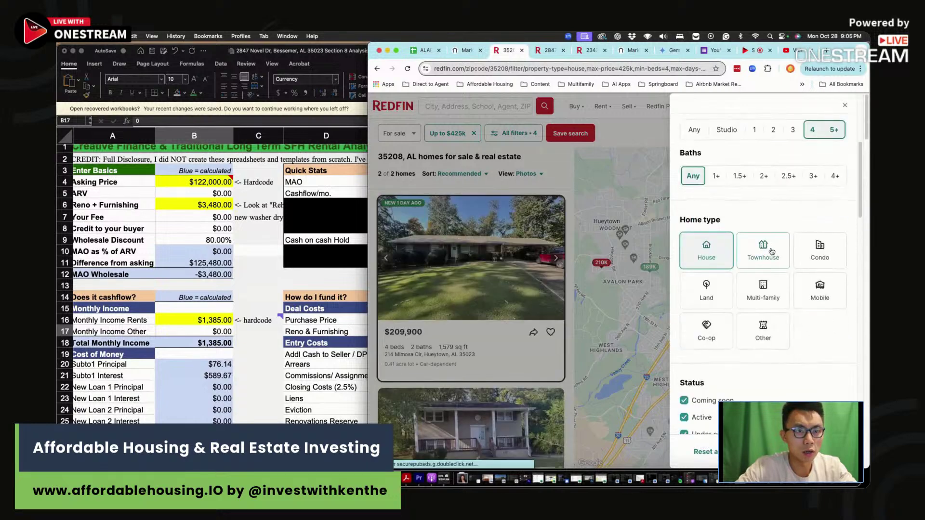
pyautogui.scroll(-5, 800, 262)
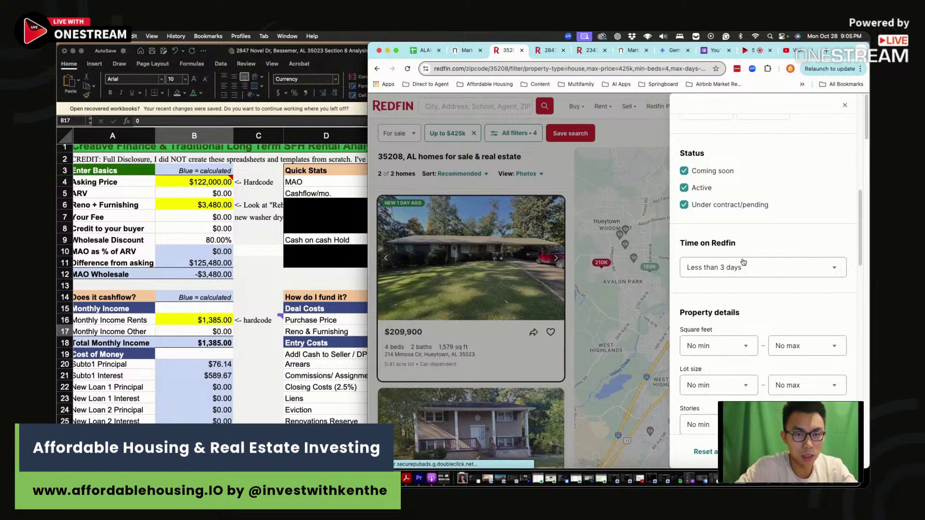
pyautogui.click(845, 106)
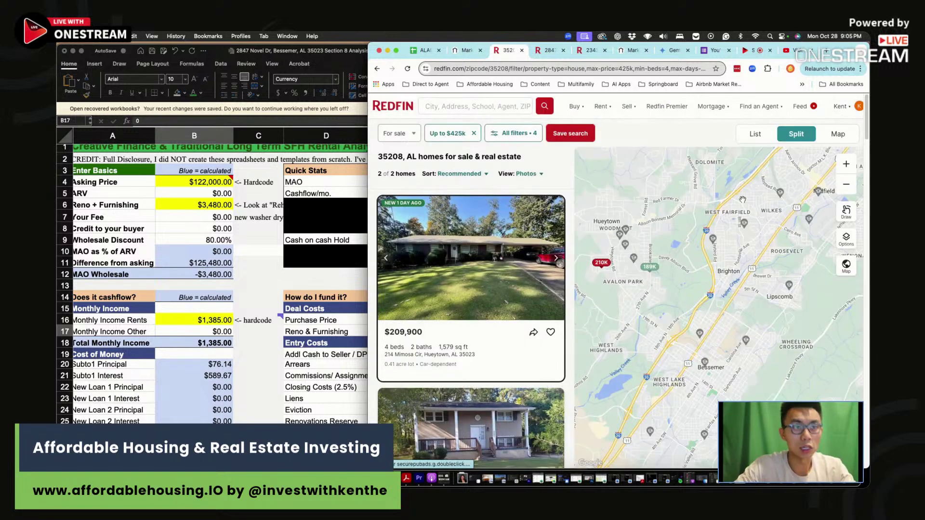
pyautogui.scroll(-3, 659, 270)
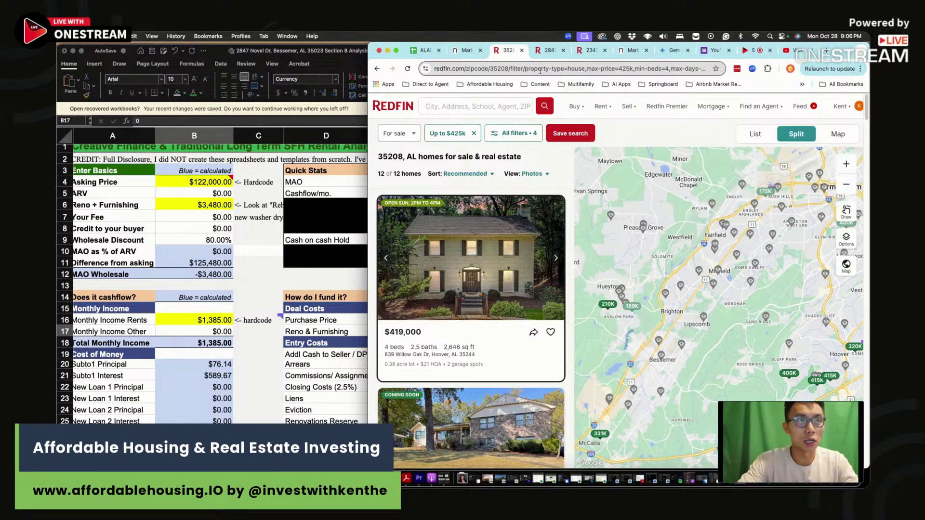
pyautogui.hotkey('ctrl', 'Tab')
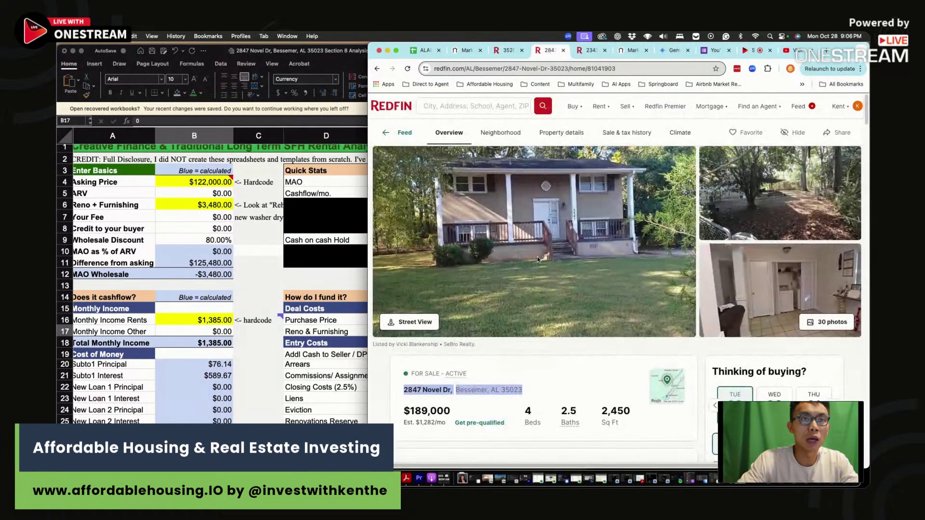
pyautogui.click(537, 260)
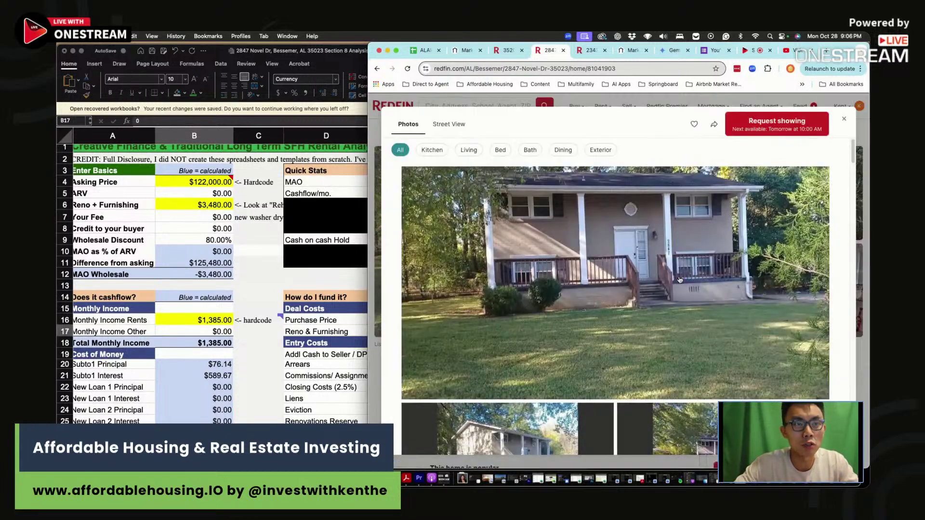
pyautogui.scroll(-10, 537, 261)
pyautogui.scroll(-8, 678, 280)
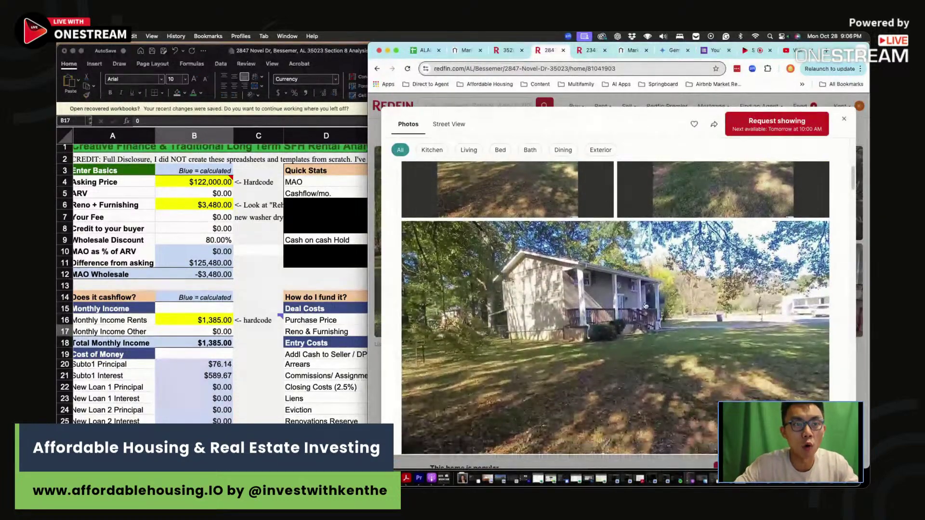
pyautogui.scroll(-12, 704, 239)
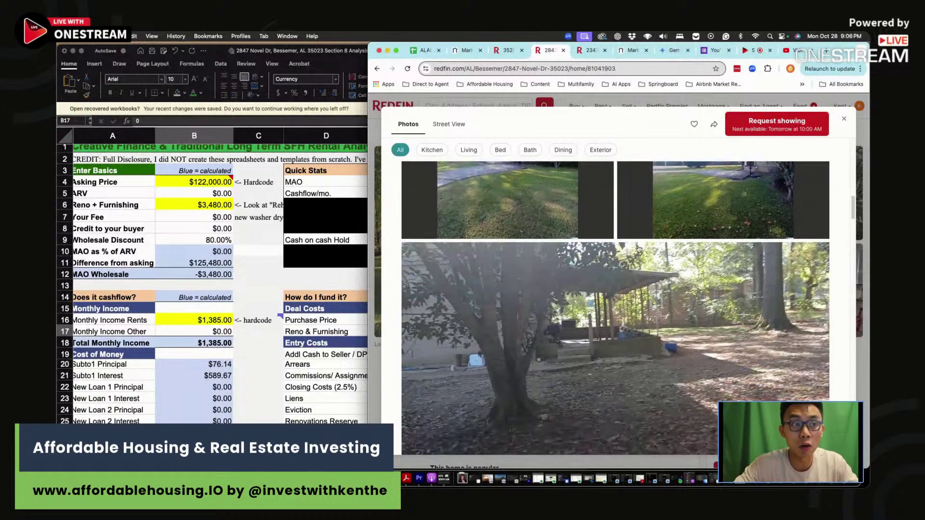
pyautogui.scroll(-10, 639, 250)
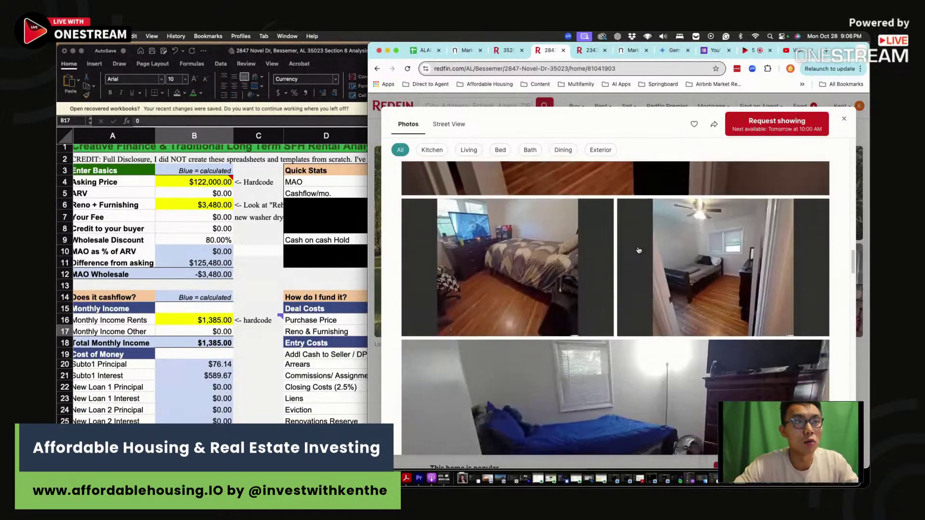
pyautogui.scroll(-6, 643, 280)
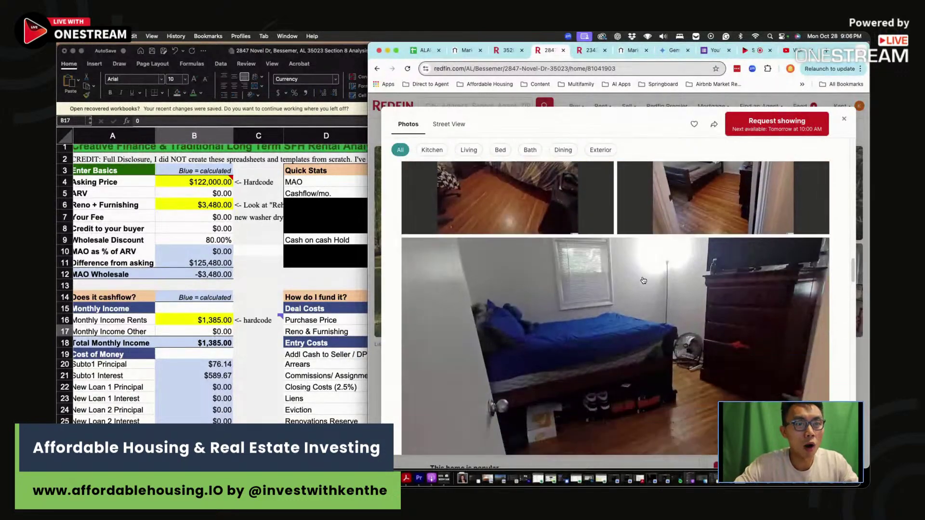
pyautogui.scroll(-5, 644, 280)
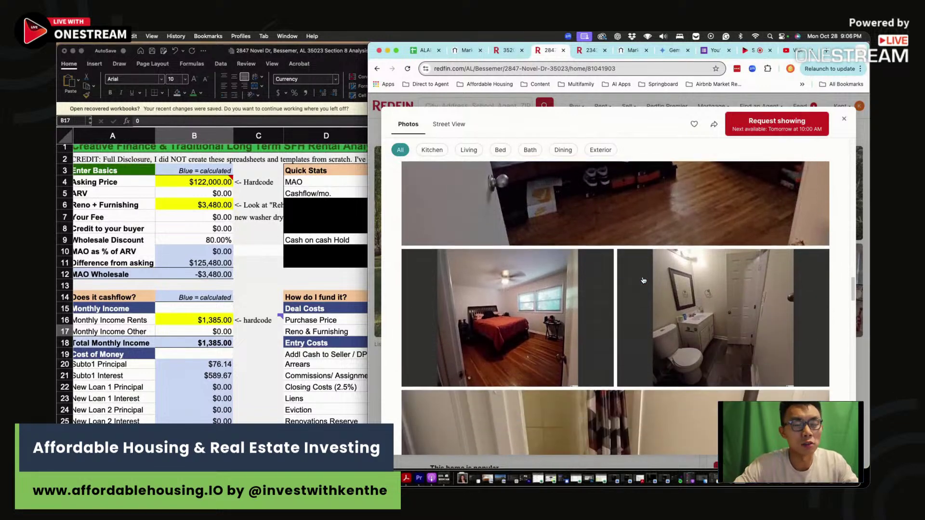
pyautogui.scroll(-2, 643, 280)
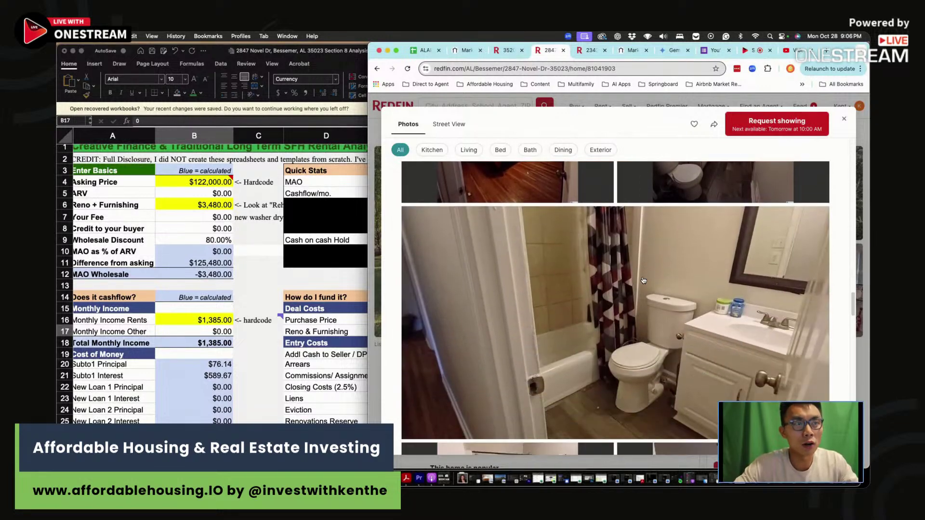
pyautogui.scroll(-10, 643, 281)
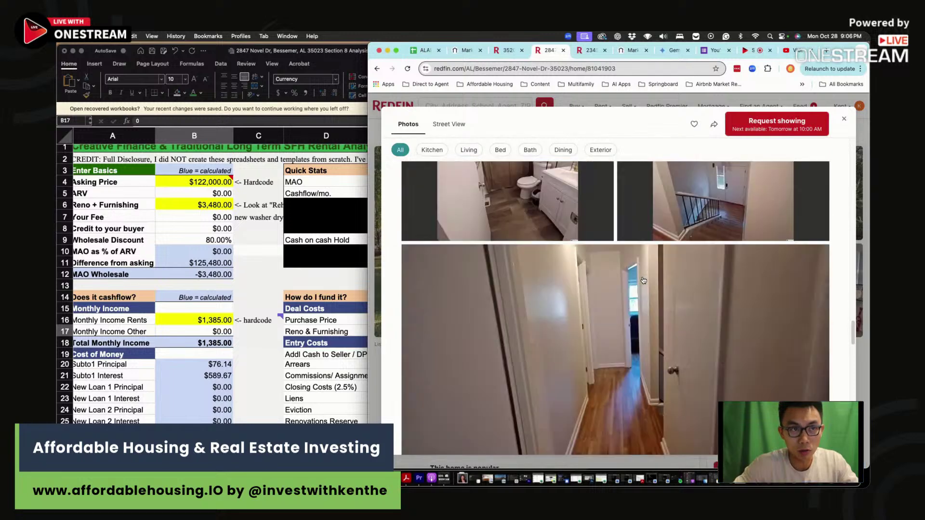
pyautogui.scroll(-4, 643, 281)
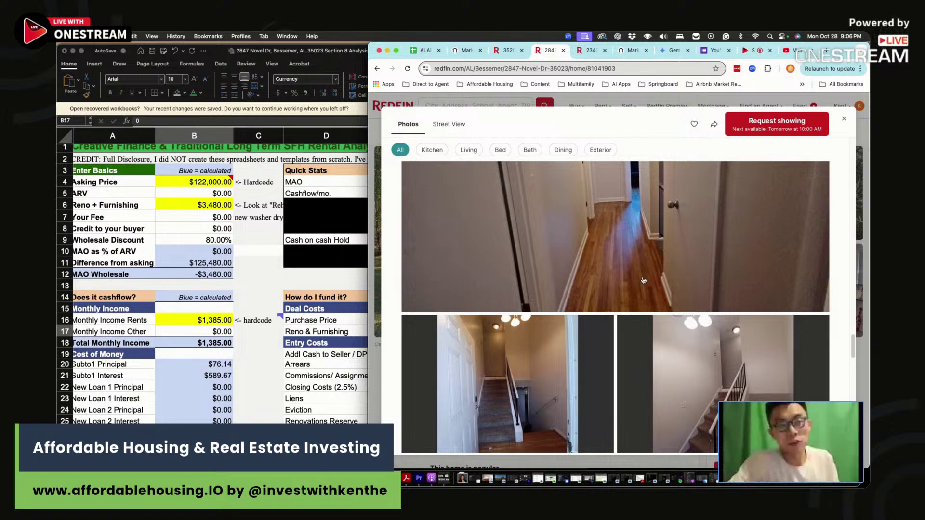
pyautogui.scroll(-1, 645, 276)
pyautogui.scroll(-1, 643, 279)
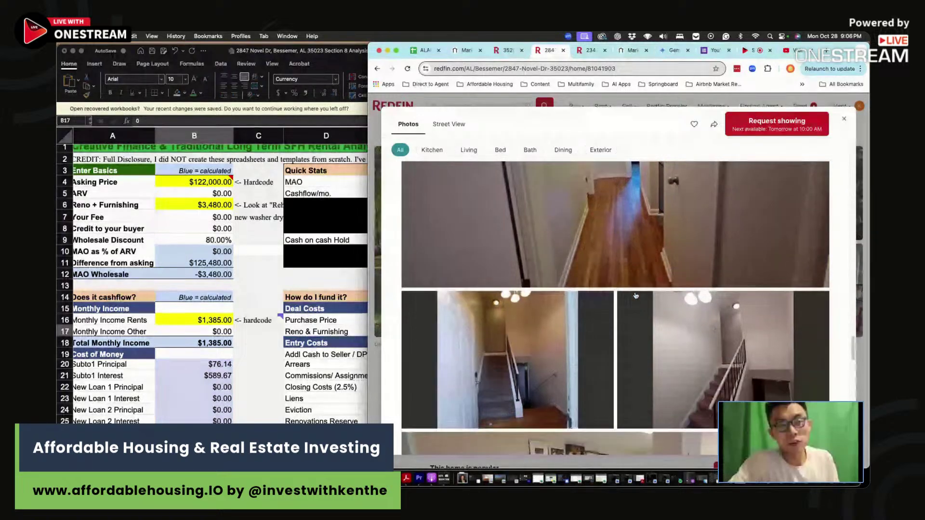
pyautogui.scroll(-10, 635, 296)
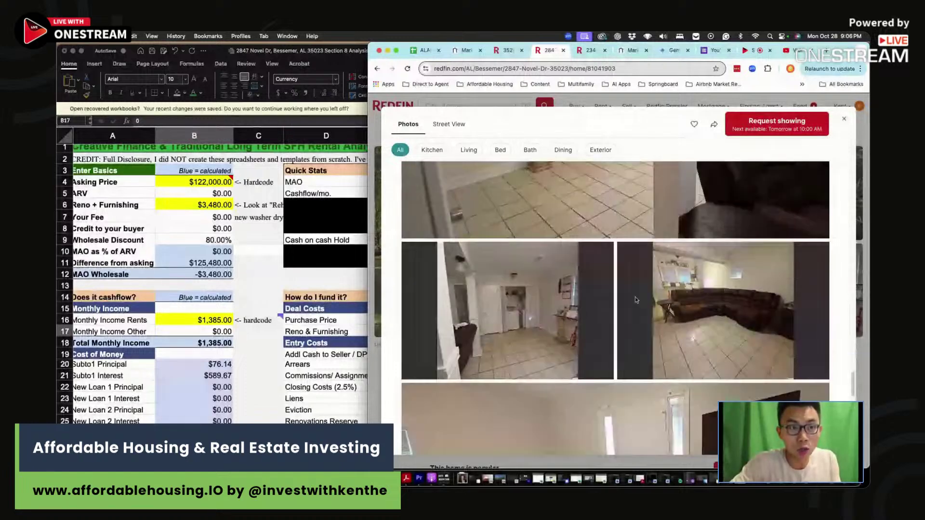
pyautogui.scroll(-3, 635, 300)
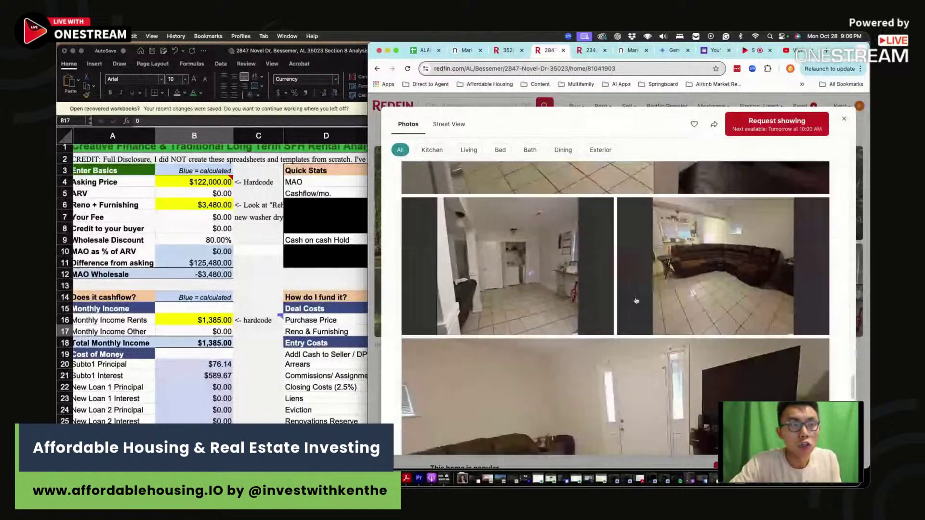
pyautogui.scroll(-10, 636, 301)
pyautogui.scroll(-5, 636, 300)
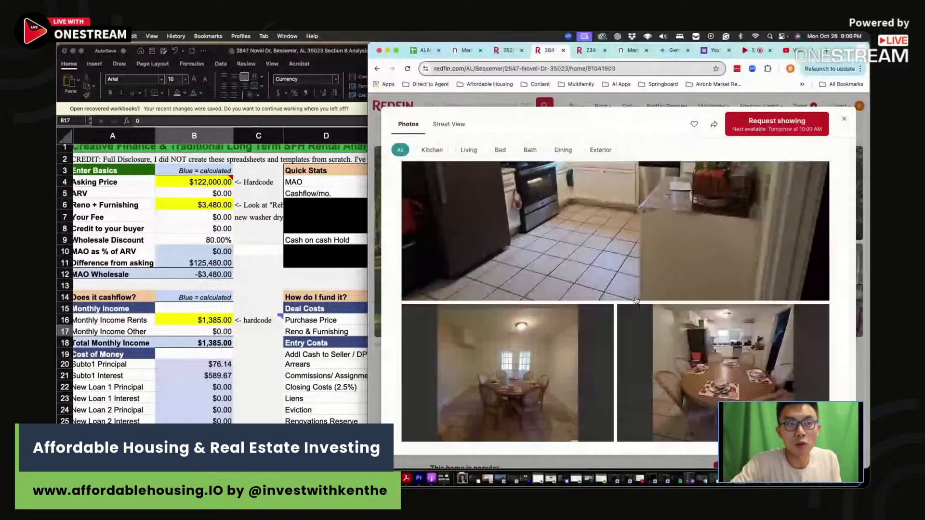
pyautogui.scroll(-10, 636, 301)
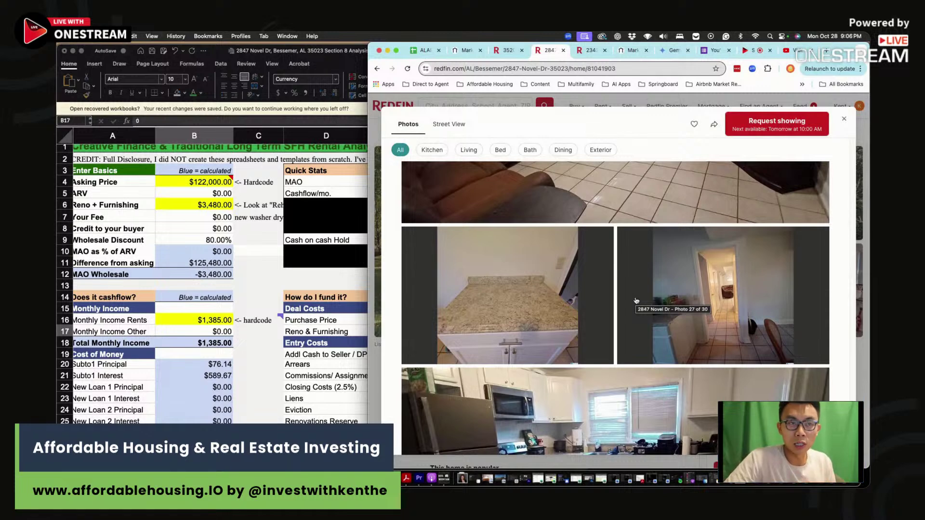
pyautogui.scroll(-10, 650, 306)
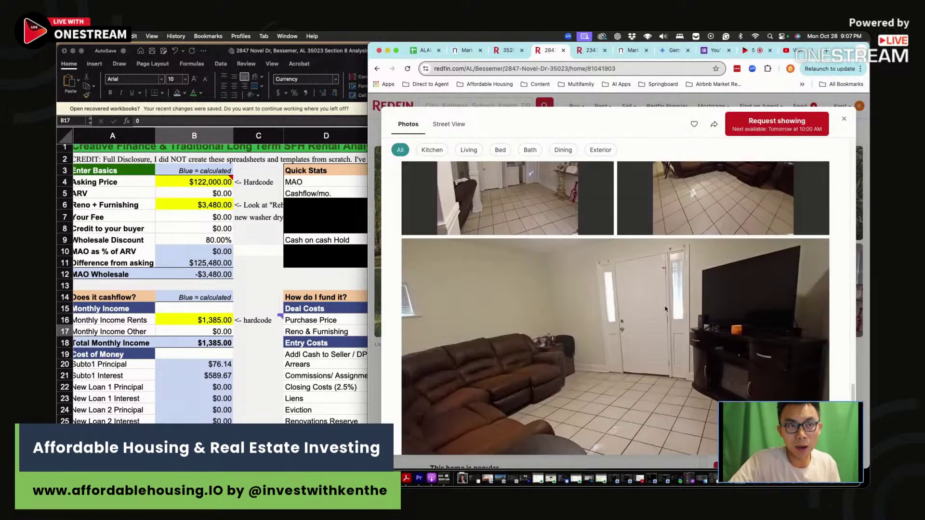
pyautogui.scroll(-5, 645, 309)
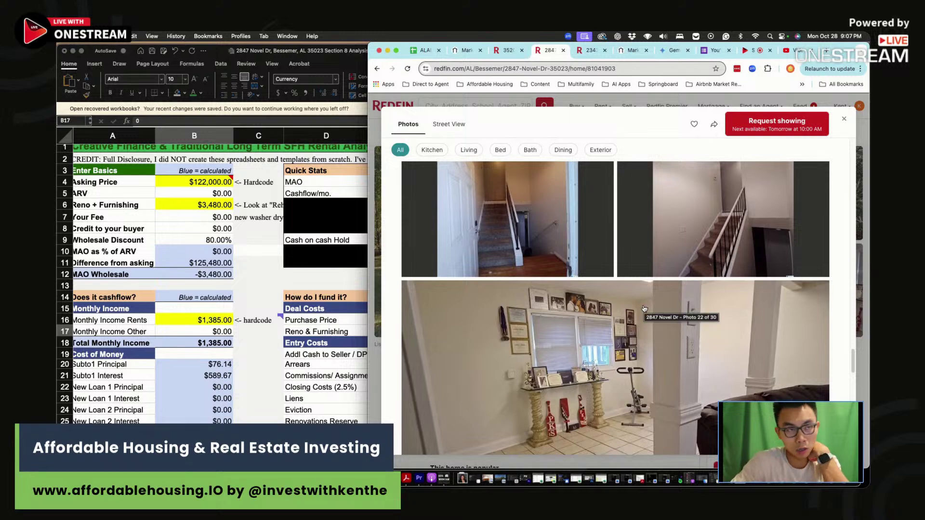
pyautogui.scroll(3, 644, 309)
pyautogui.scroll(-5, 639, 304)
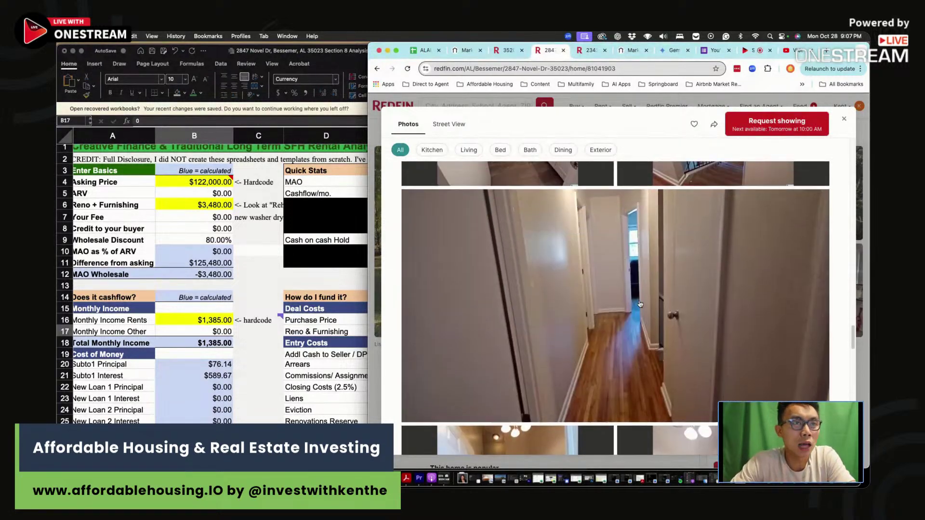
pyautogui.scroll(3, 639, 304)
pyautogui.scroll(4, 642, 303)
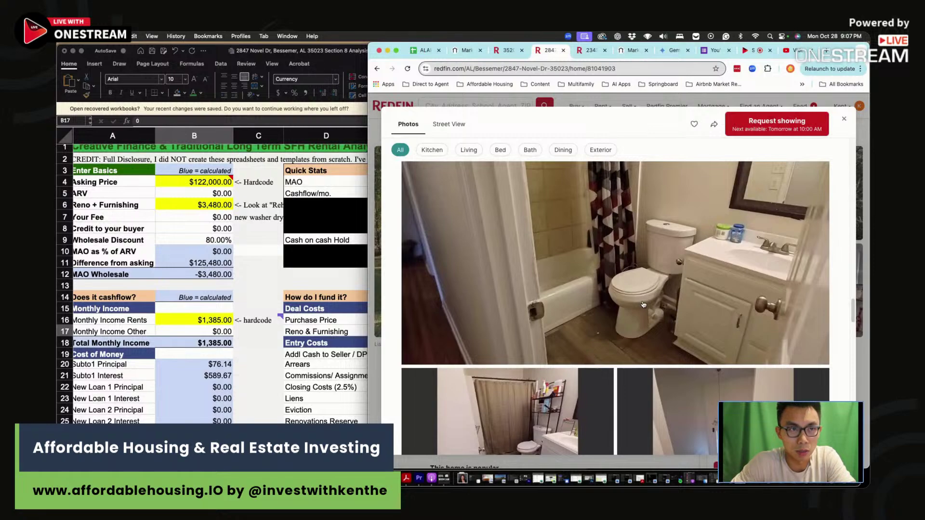
pyautogui.scroll(5, 642, 302)
pyautogui.click(844, 118)
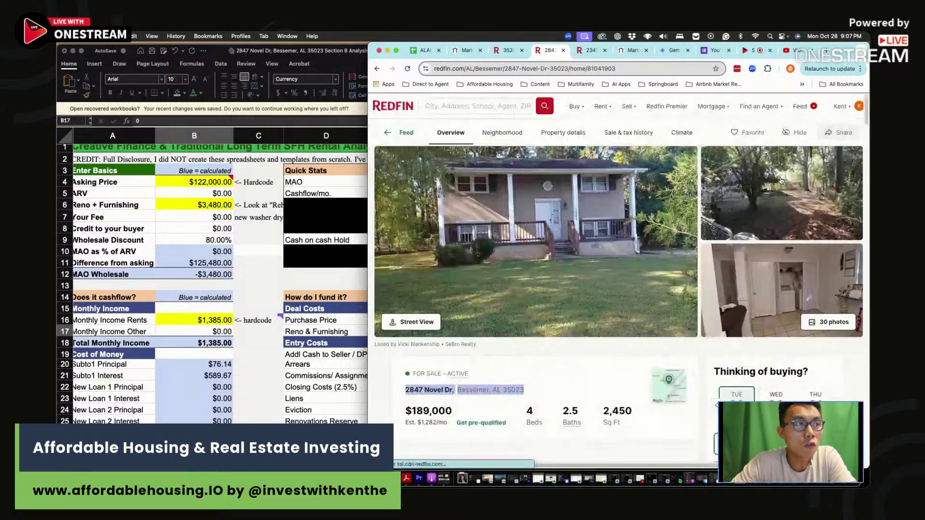
# In the ALABAMA sheet, go to the empty row 24 below the 35023 renovated comps
pyautogui.press('super+Tab')
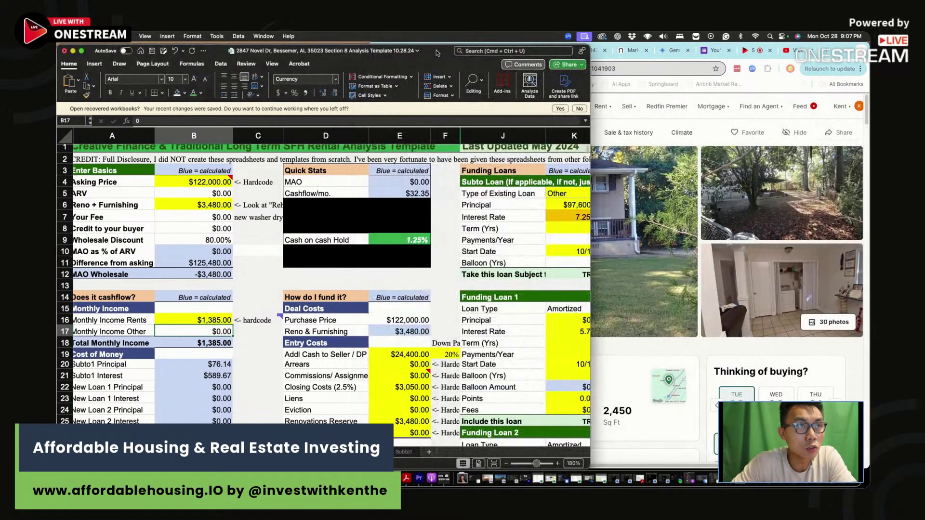
pyautogui.moveTo(583, 54); pyautogui.dragTo(589, 73)
pyautogui.click(424, 54)
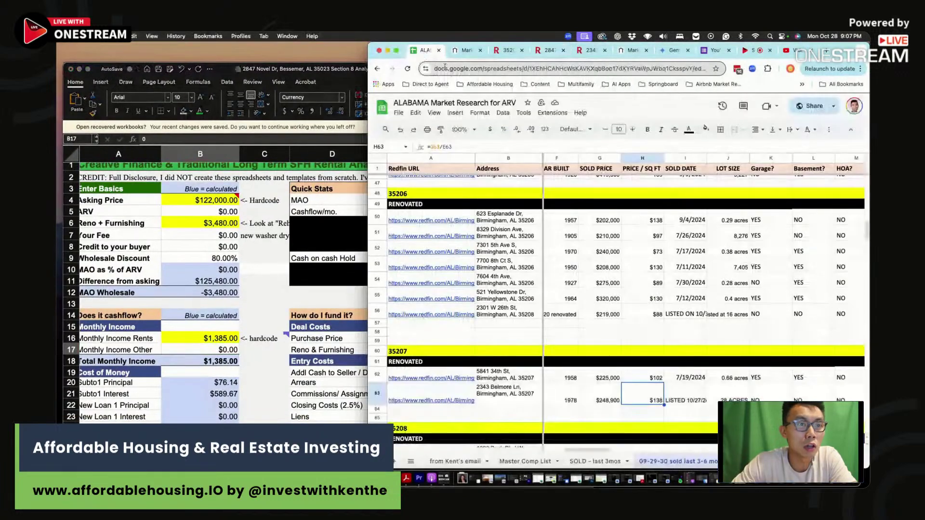
pyautogui.scroll(10, 567, 317)
pyautogui.scroll(5, 567, 316)
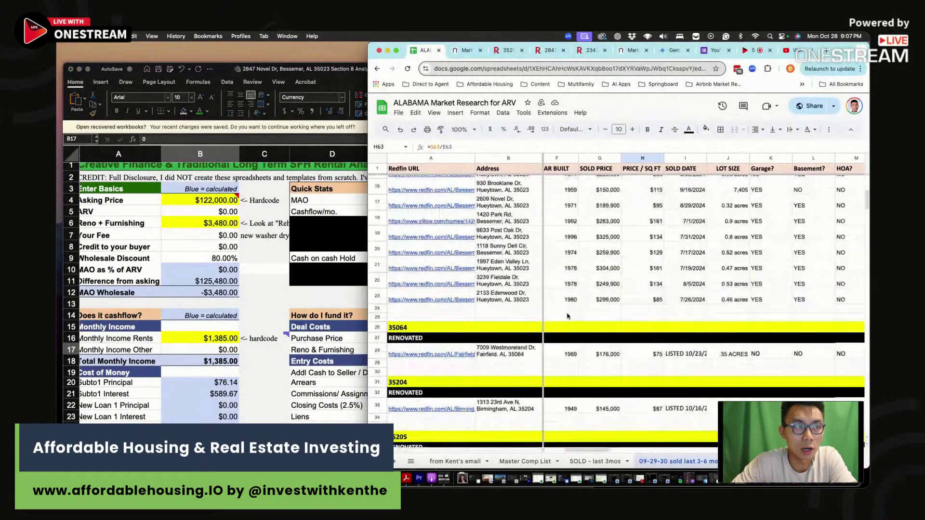
pyautogui.scroll(1, 568, 316)
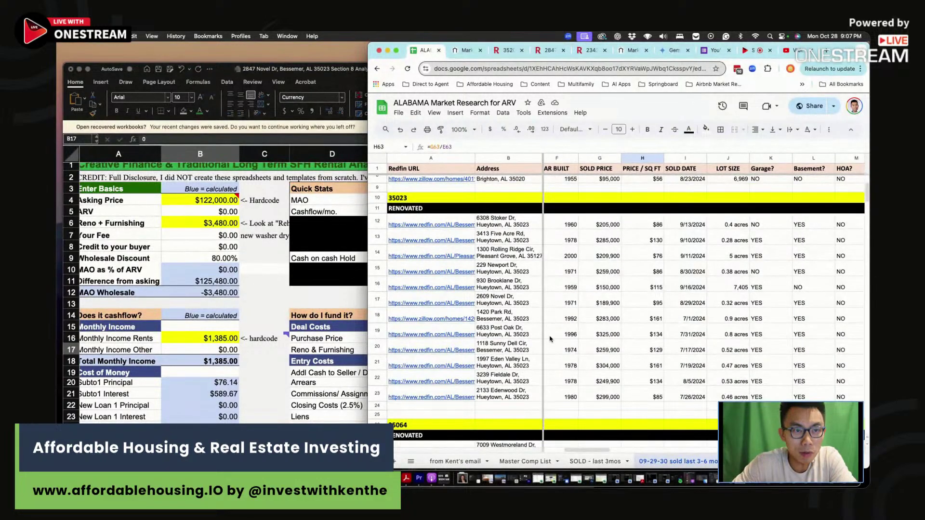
pyautogui.click(599, 398)
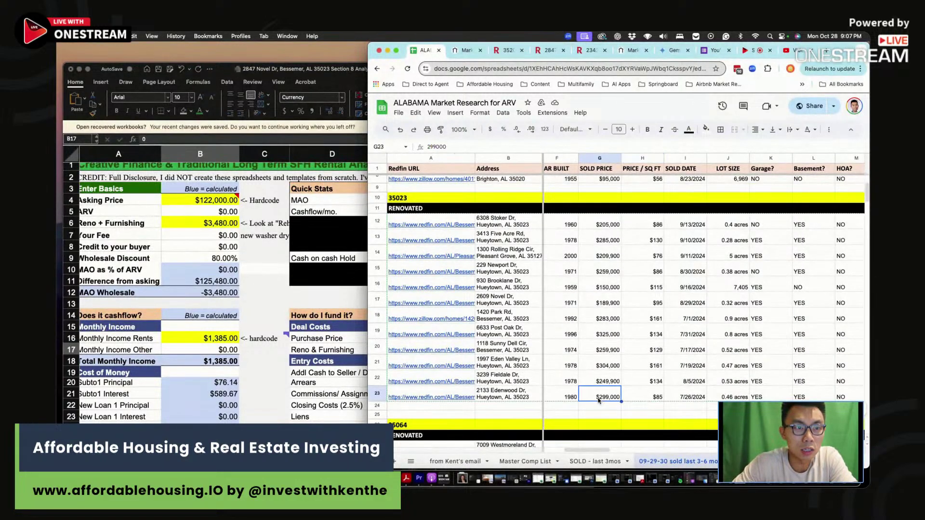
pyautogui.click(599, 408)
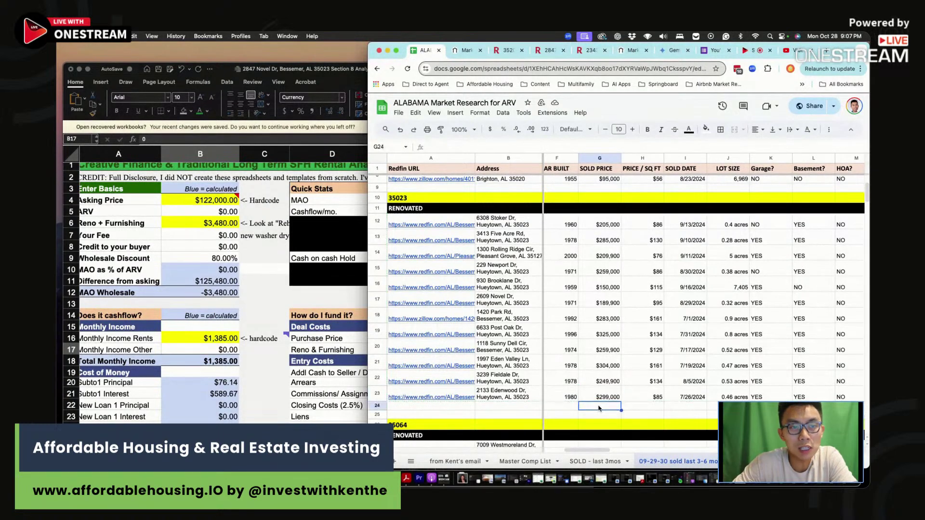
pyautogui.click(548, 50)
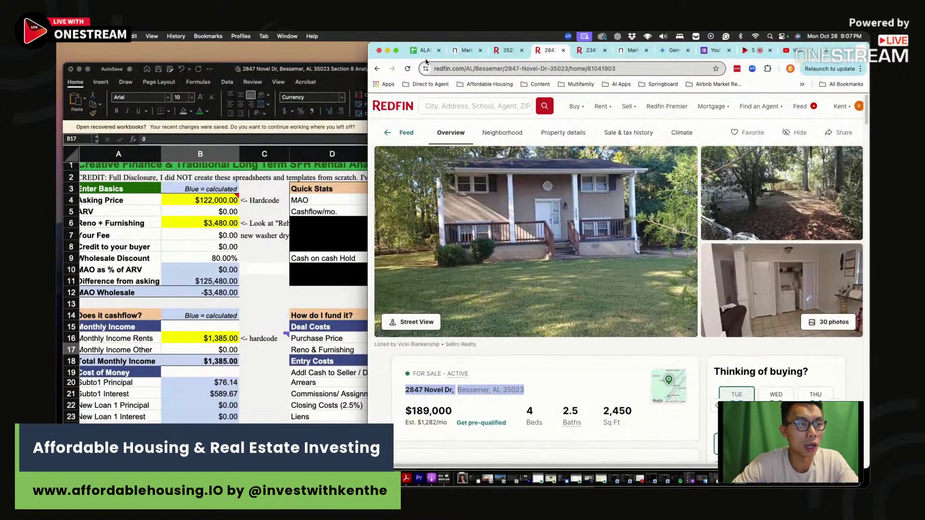
pyautogui.click(424, 50)
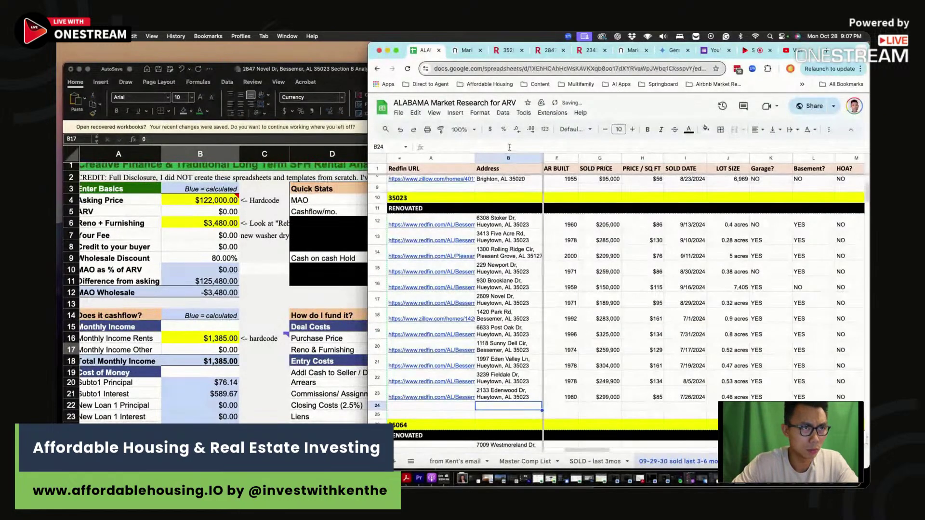
pyautogui.press('Tab')
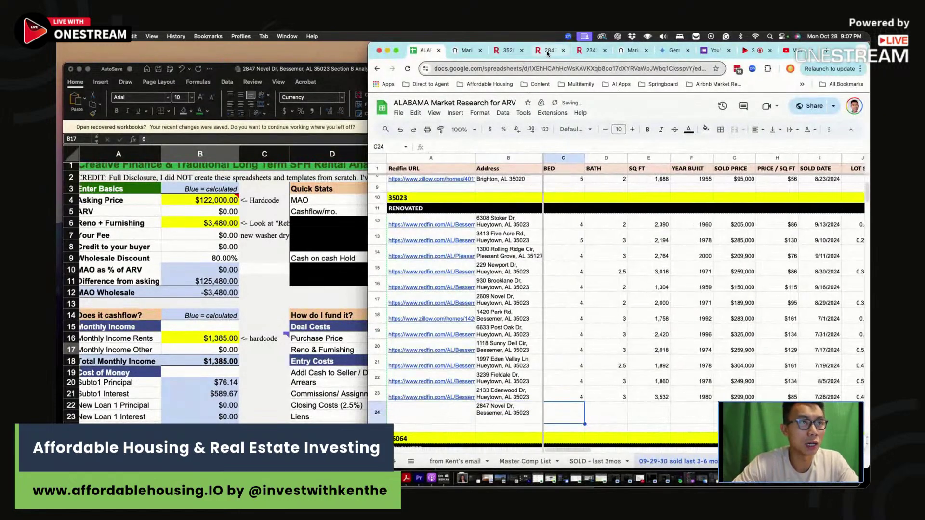
# Copy the Redfin listing URL and paste it into A24
pyautogui.click(549, 50)
pyautogui.click(559, 68)
pyautogui.hotkey('ctrl', 'c')
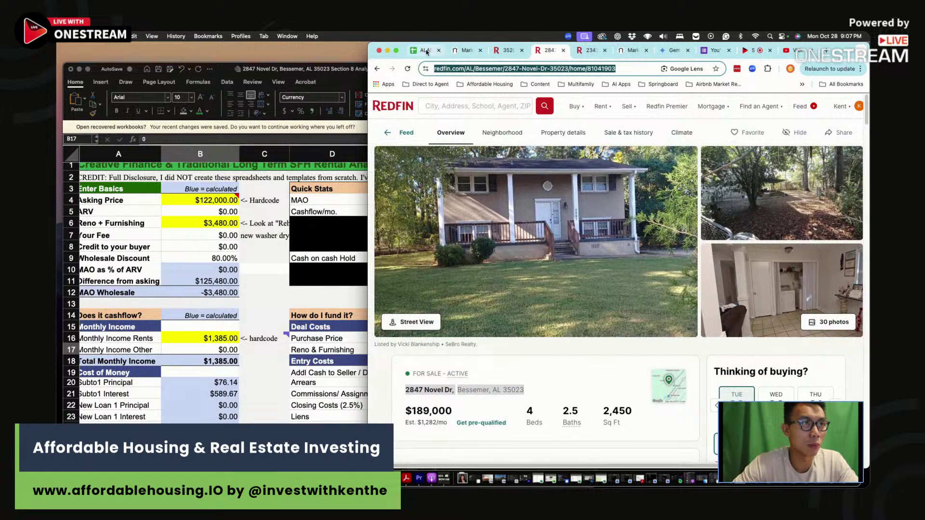
pyautogui.click(424, 50)
pyautogui.click(441, 414)
pyautogui.hotkey('ctrl', 'v')
pyautogui.click(560, 413)
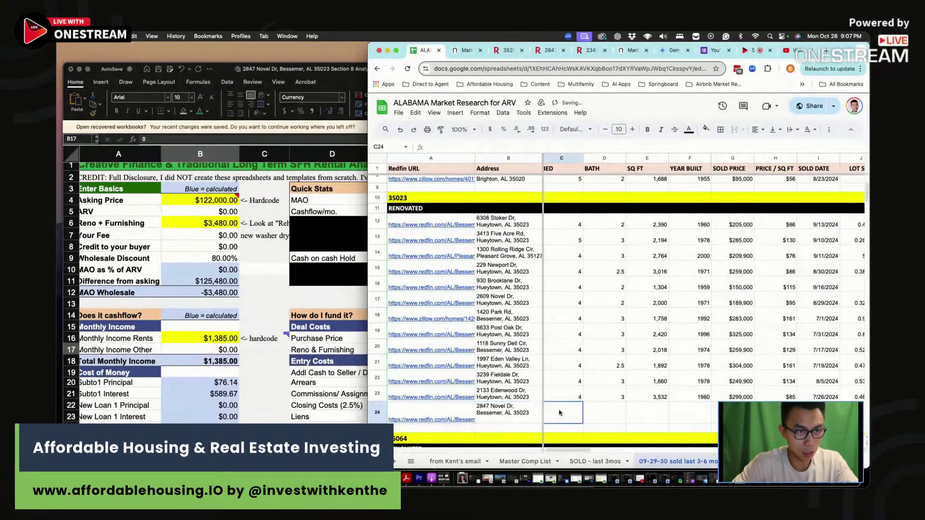
pyautogui.write('4')
pyautogui.press('Tab')
pyautogui.write('2')
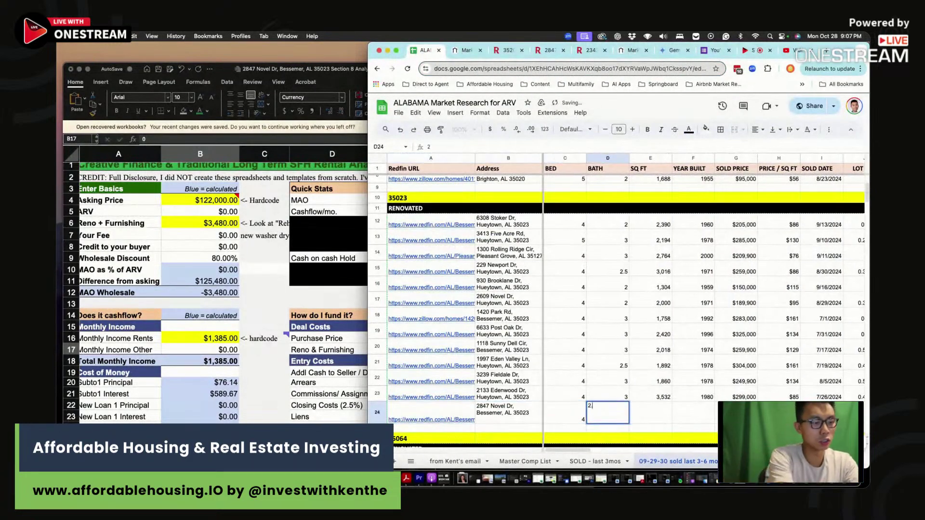
pyautogui.write('.5')
pyautogui.press('Return')
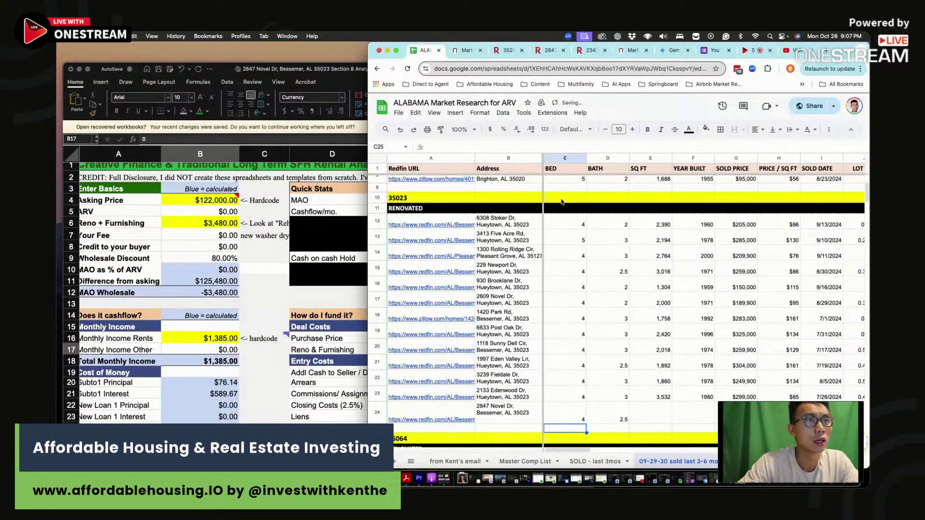
# Enter 2,450 square feet and year built 1965, reading them from the Redfin listing
pyautogui.moveTo(548, 50); pyautogui.dragTo(256, 58)
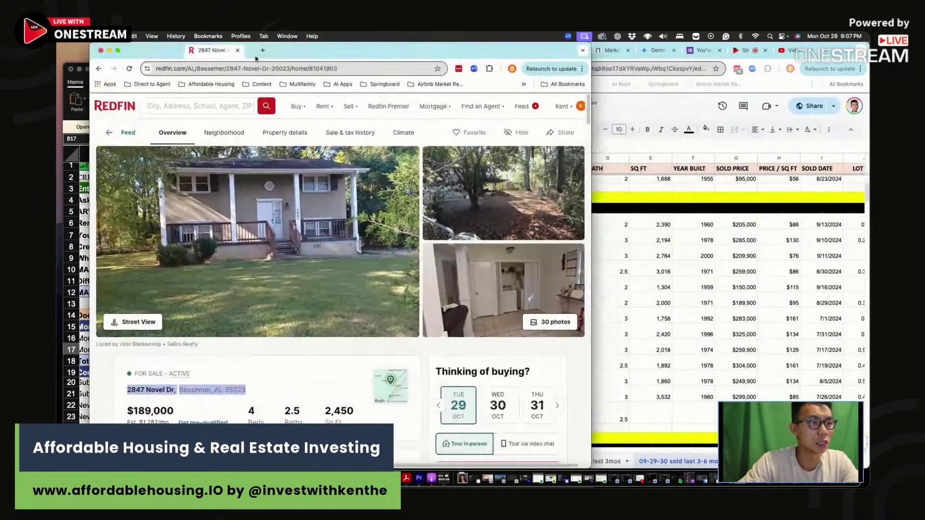
pyautogui.click(652, 415)
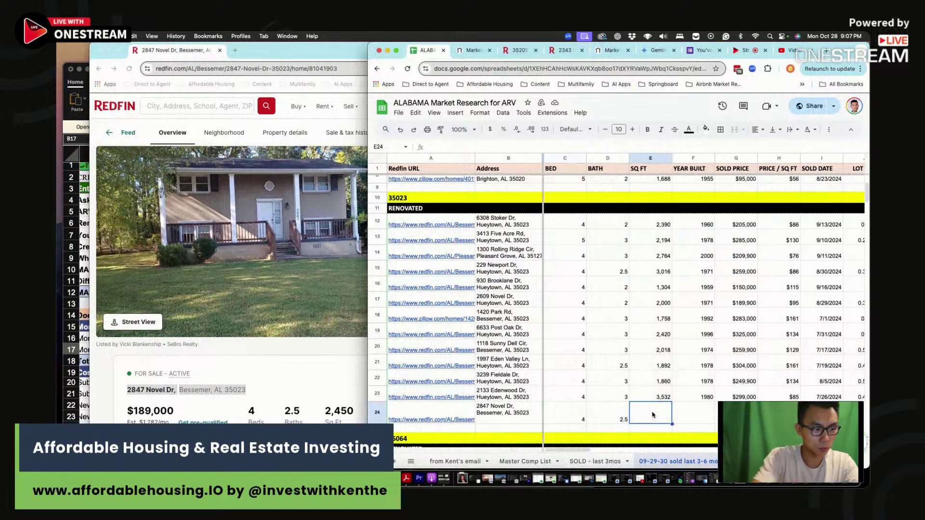
pyautogui.write('2,45')
pyautogui.write('0')
pyautogui.press('Tab')
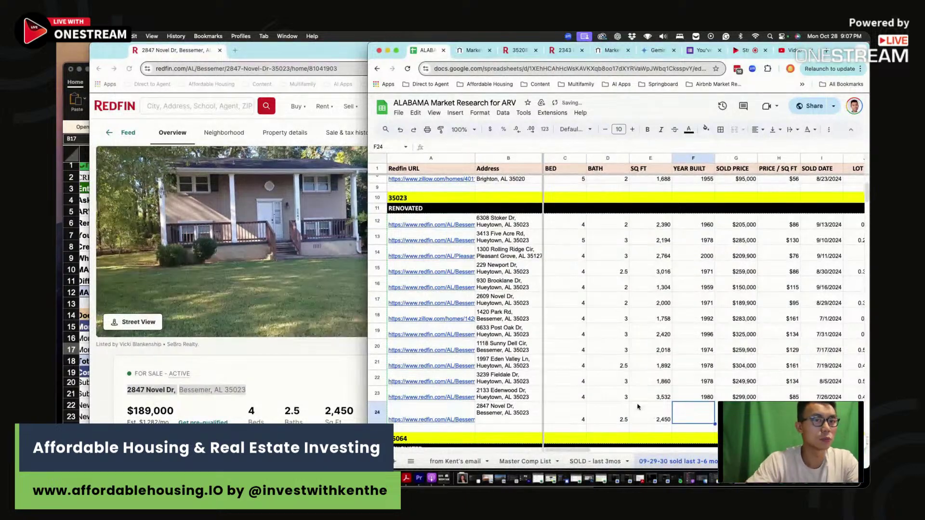
pyautogui.click(315, 371)
pyautogui.scroll(-6, 313, 371)
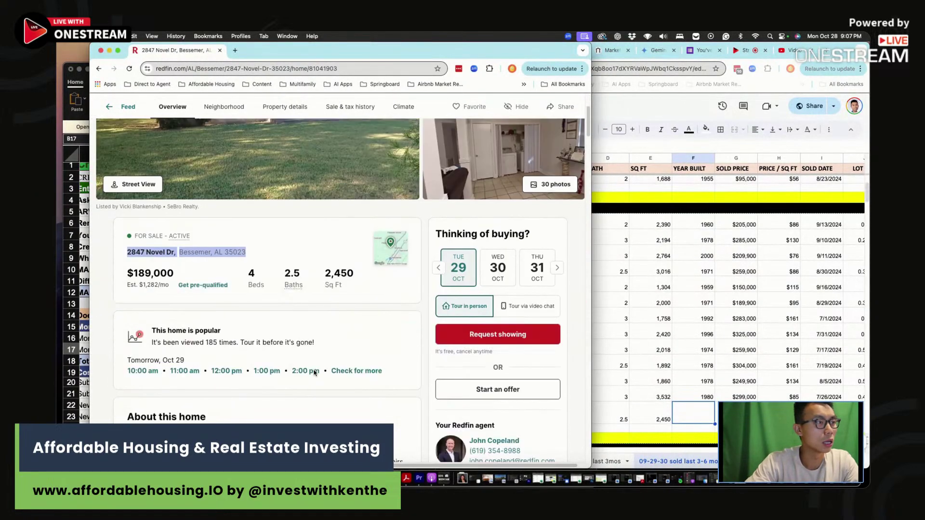
pyautogui.click(702, 414)
pyautogui.write('1965')
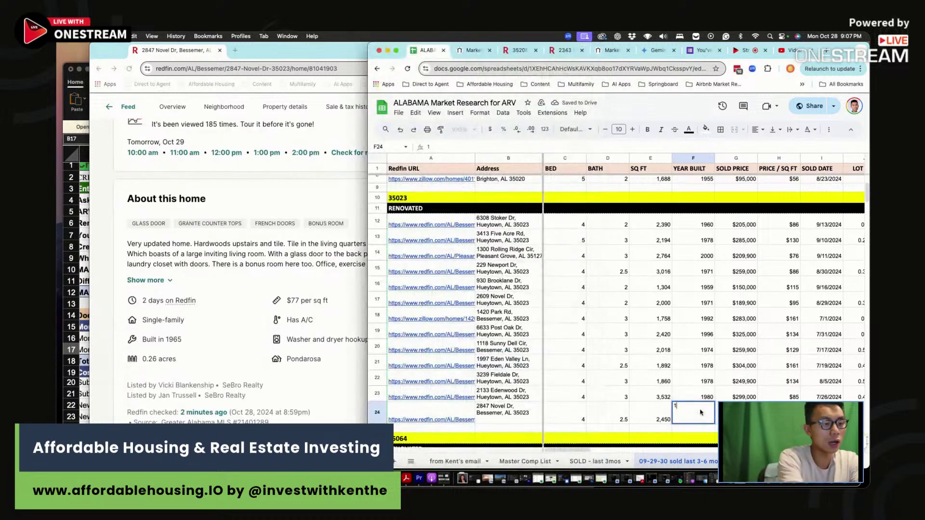
pyautogui.press('Tab')
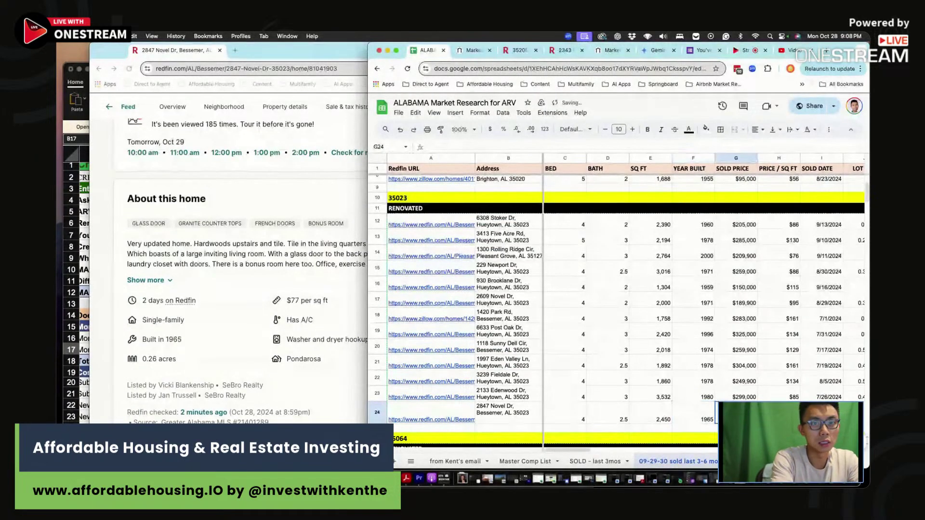
# Record lot size 0.26 acres and the date as LISTED 10/26/24
pyautogui.press('Tab')
pyautogui.press('Tab')
pyautogui.press('Tab')
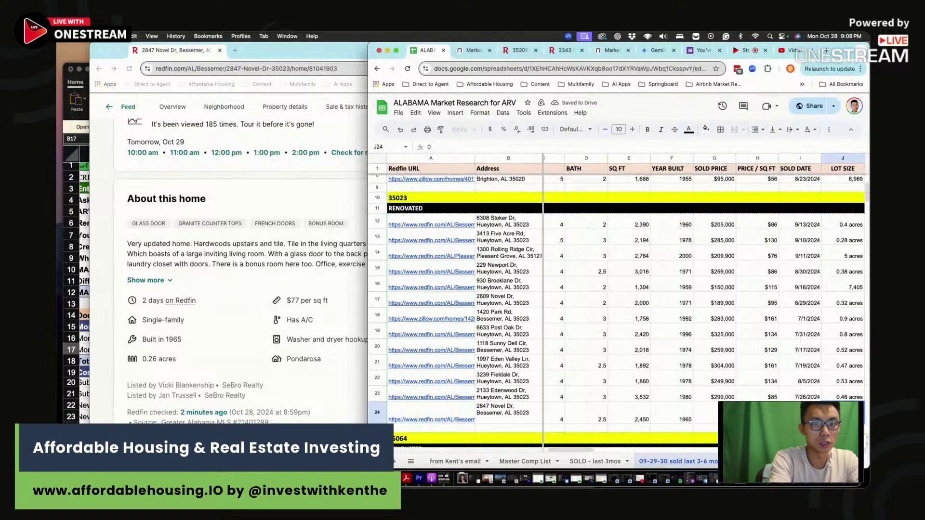
pyautogui.write('0.26 acres')
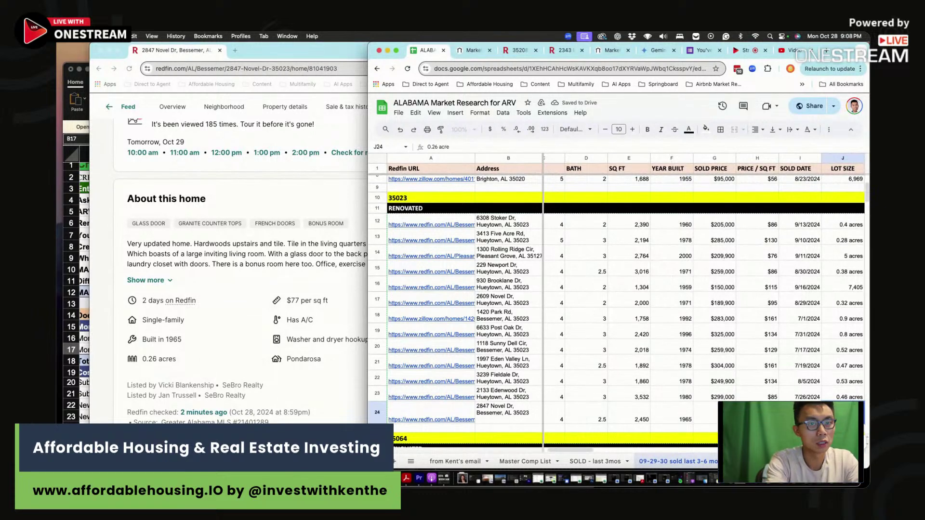
pyautogui.hotkey('shift', 'Tab')
pyautogui.write('L')
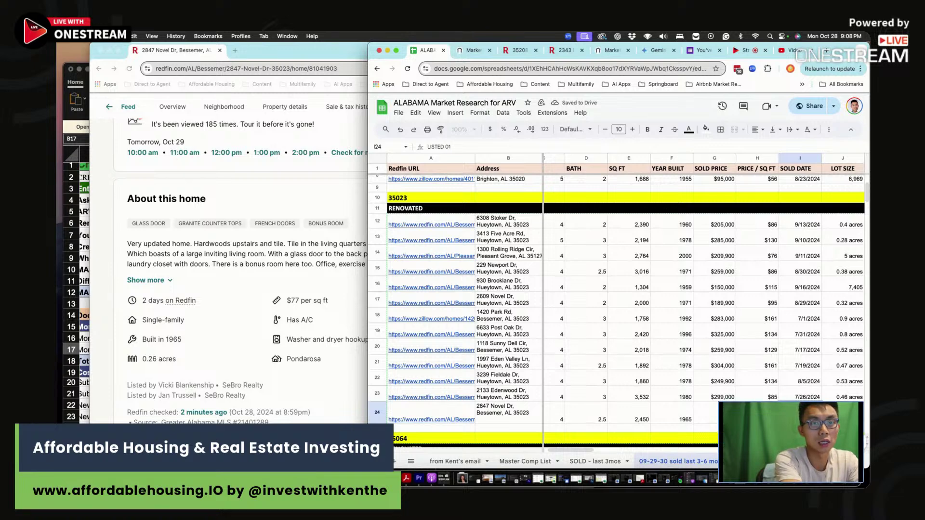
pyautogui.press('Return')
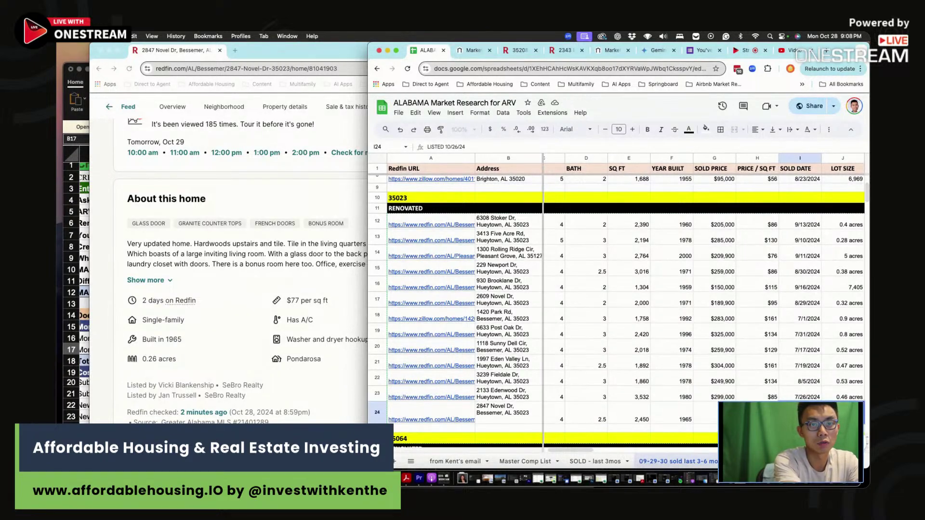
pyautogui.press('Up')
pyautogui.press('Left')
pyautogui.press('Left')
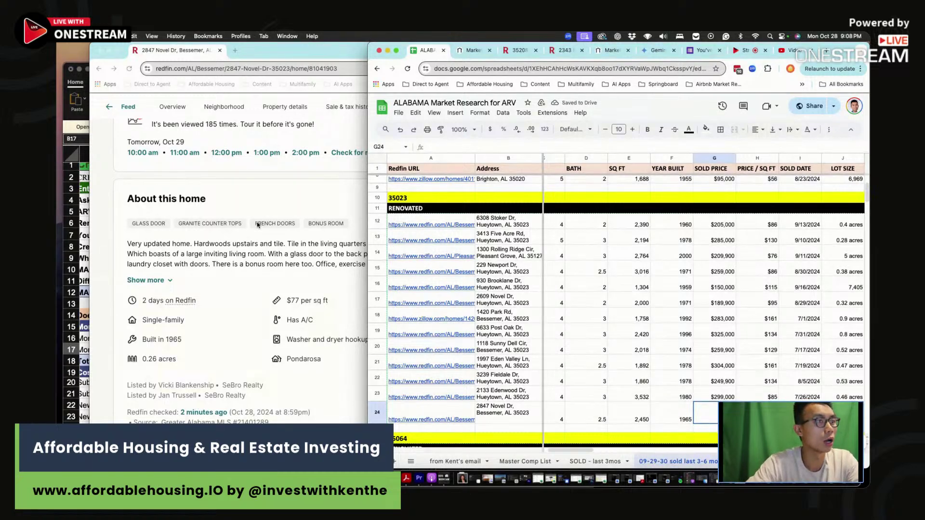
# Enter the 189000 price and the =G24/F24 price-per-square-foot formula in H24
pyautogui.click(242, 260)
pyautogui.scroll(3, 241, 260)
pyautogui.click(720, 414)
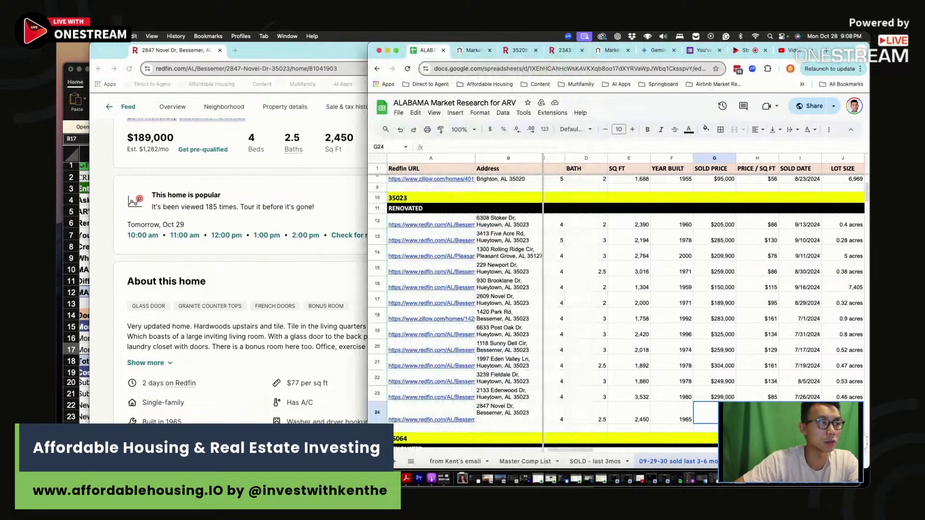
pyautogui.write('189000')
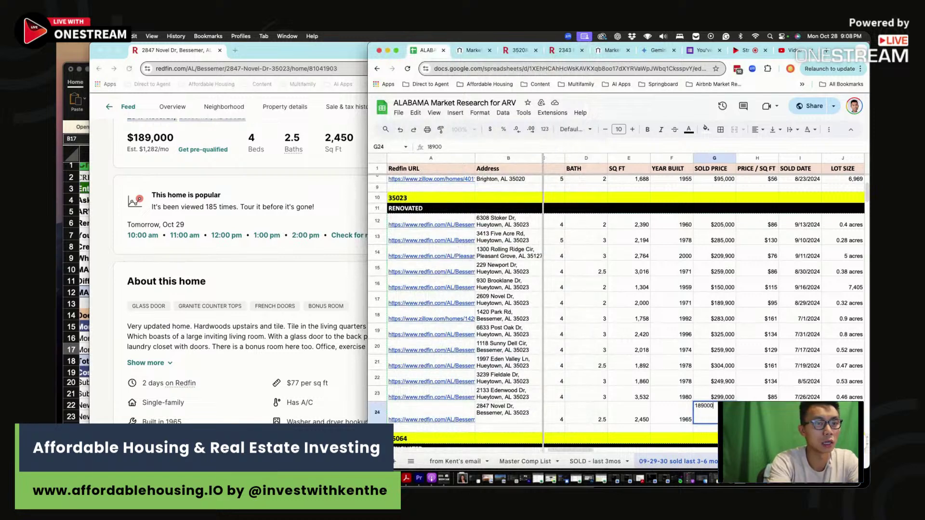
pyautogui.press('Tab')
pyautogui.write('=')
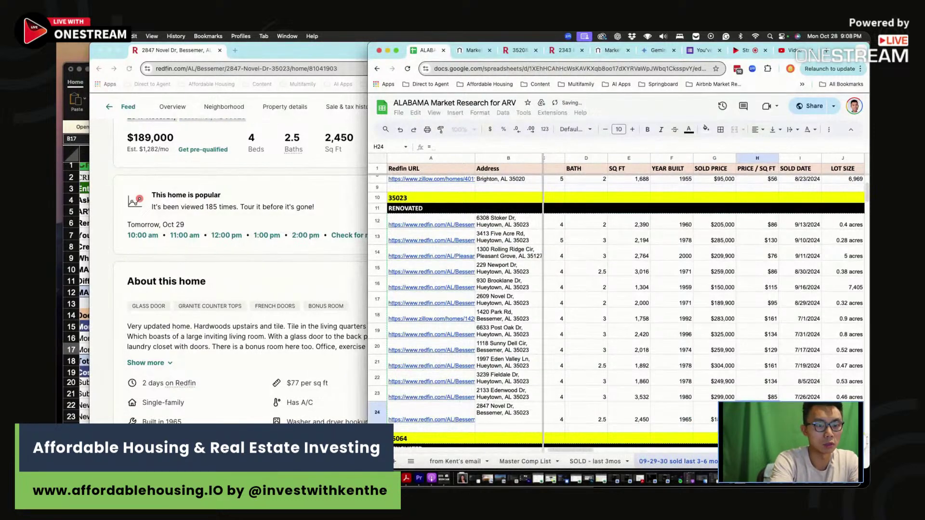
pyautogui.press('Left')
pyautogui.write('/')
pyautogui.press('Left')
pyautogui.press('Left')
pyautogui.press('Return')
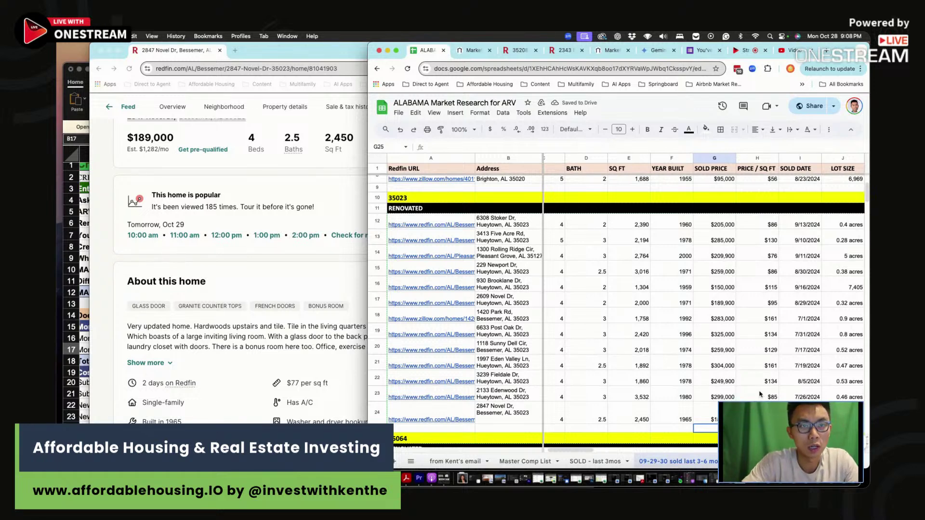
# Compare row 24's price per square foot against the comps in H12:H21
pyautogui.click(757, 413)
pyautogui.moveTo(769, 302); pyautogui.dragTo(769, 398)
pyautogui.moveTo(762, 225); pyautogui.dragTo(768, 296)
pyautogui.click(766, 362)
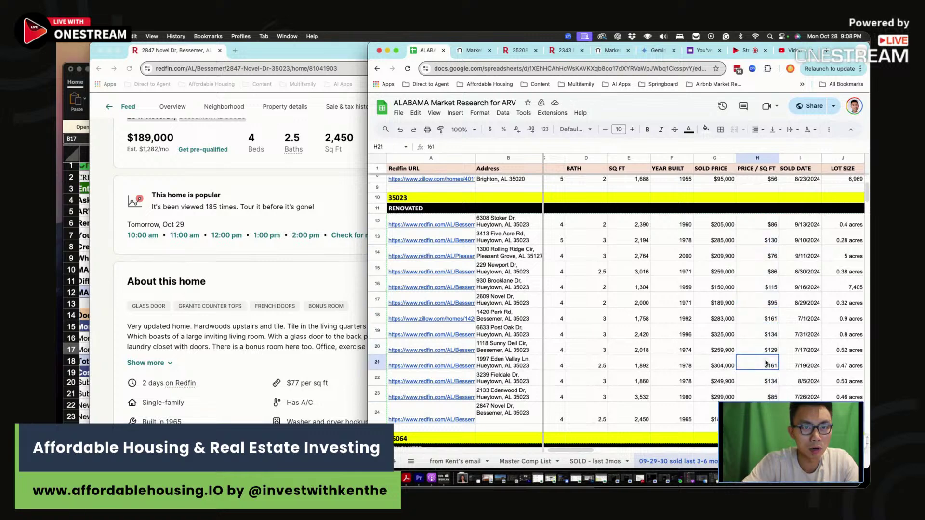
pyautogui.moveTo(766, 224); pyautogui.dragTo(769, 283)
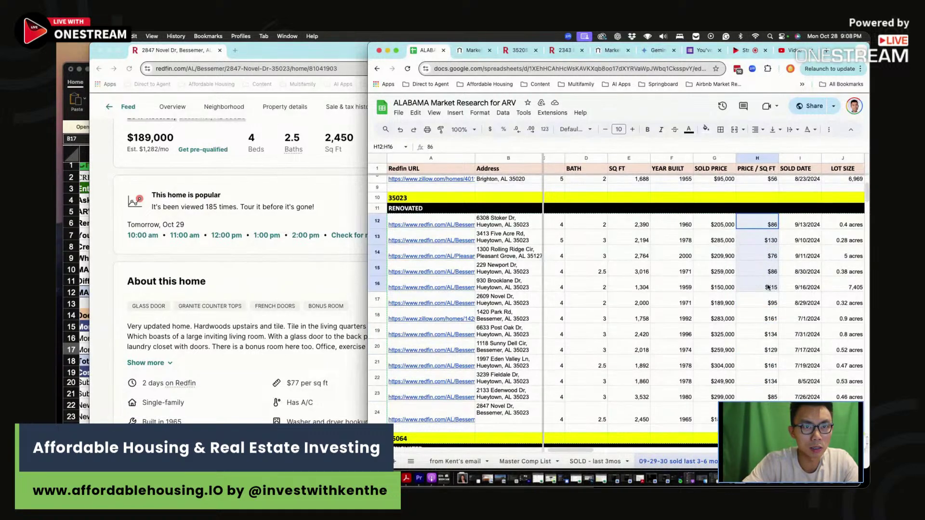
pyautogui.moveTo(768, 319); pyautogui.dragTo(766, 363)
pyautogui.click(782, 362)
pyautogui.press('Right')
pyautogui.press('Right')
pyautogui.press('Right')
pyautogui.press('Right')
pyautogui.press('Right')
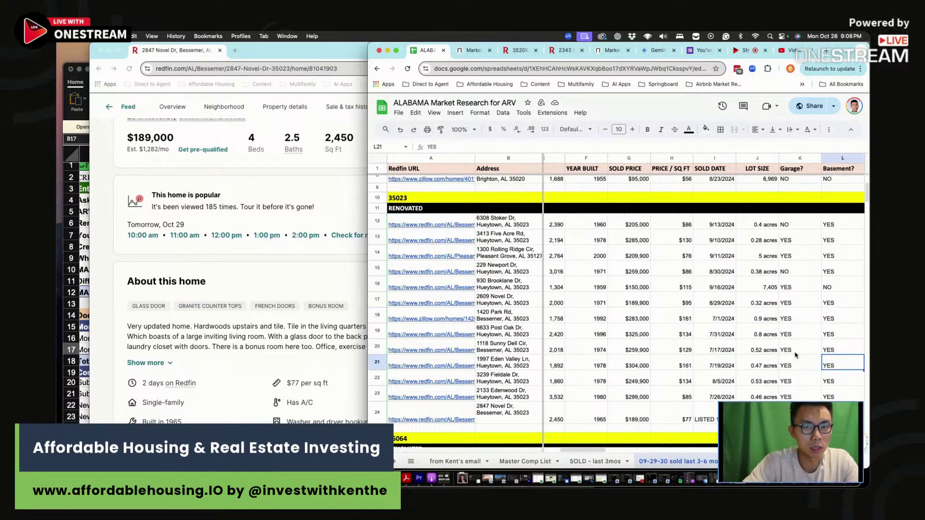
pyautogui.click(698, 406)
pyautogui.click(323, 265)
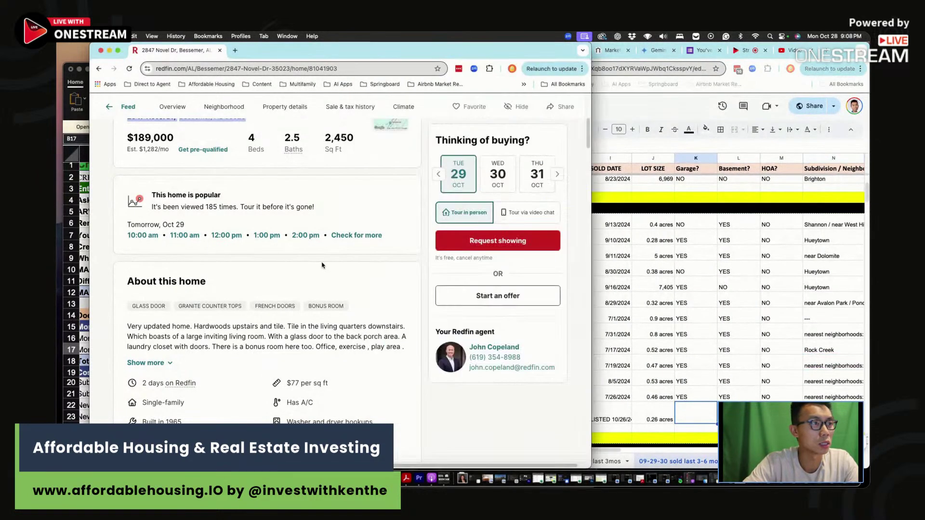
pyautogui.scroll(5, 322, 265)
pyautogui.click(678, 413)
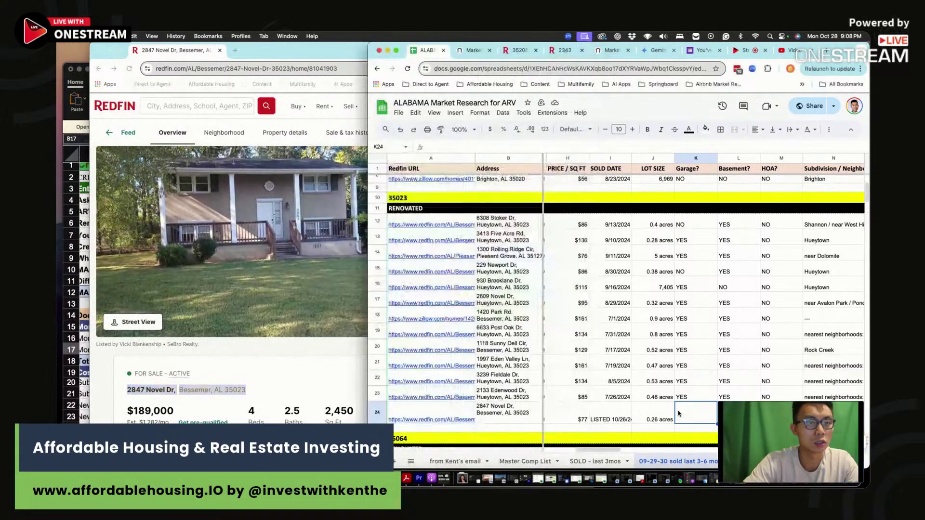
pyautogui.write('NO')
pyautogui.press('Tab')
pyautogui.press('Tab')
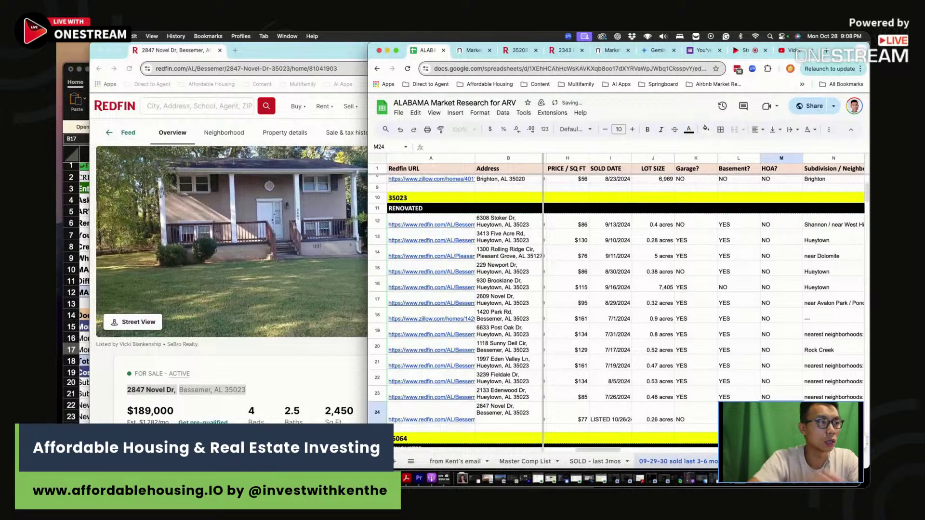
pyautogui.press('Tab')
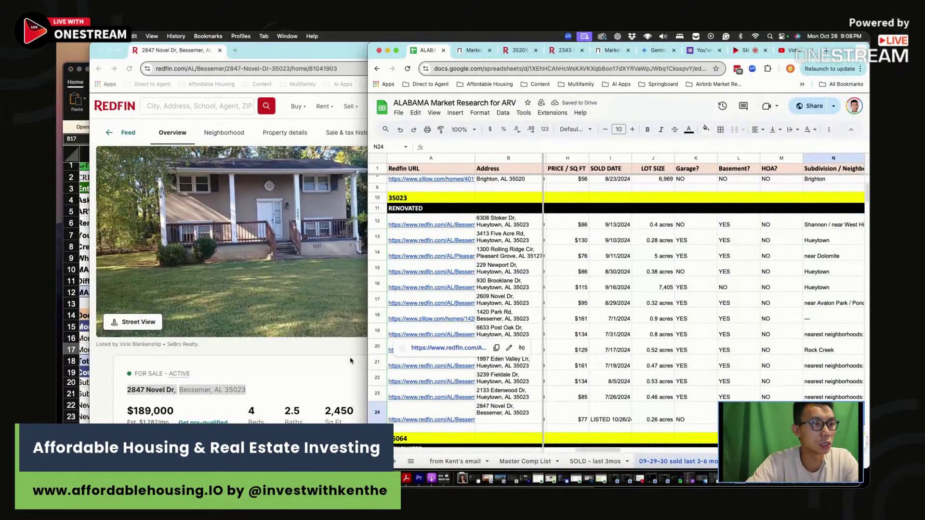
pyautogui.click(290, 210)
# Check the listing's location map and enter Avalon Park as the subdivision in N24
pyautogui.click(364, 309)
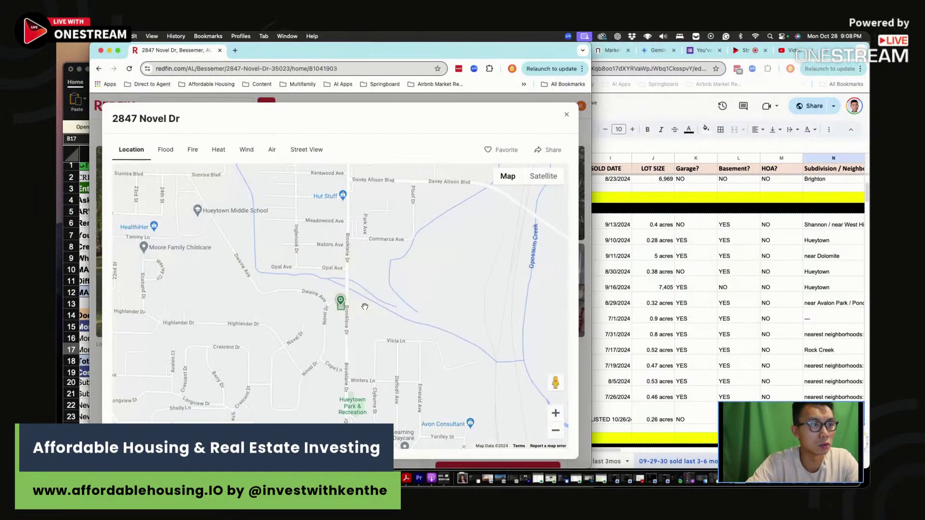
pyautogui.scroll(-4, 365, 307)
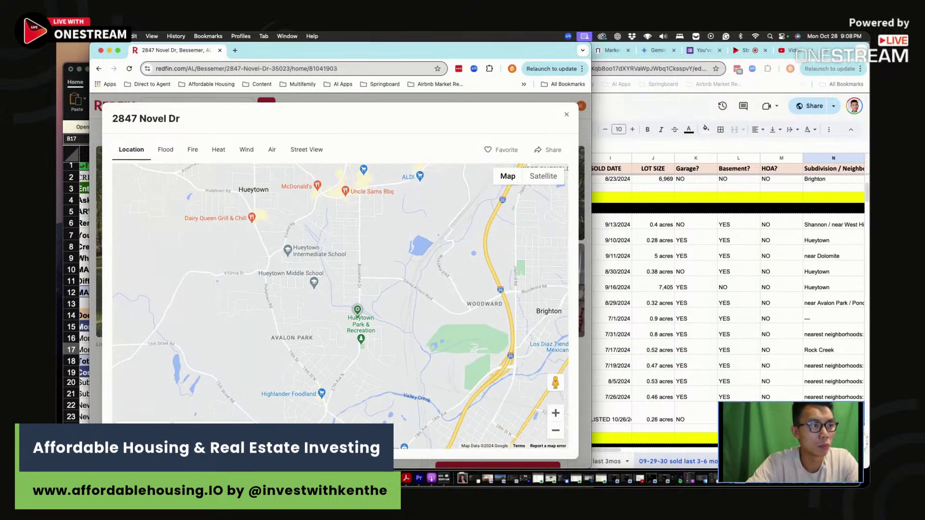
pyautogui.click(819, 417)
pyautogui.write('CLOSEST TO AVALON')
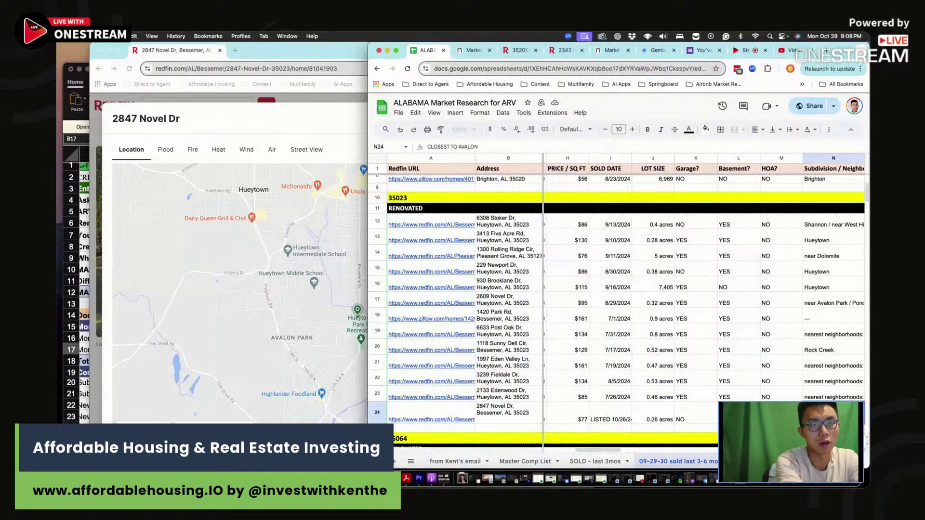
pyautogui.press('super+a')
pyautogui.write('A')
pyautogui.write('ON PARK')
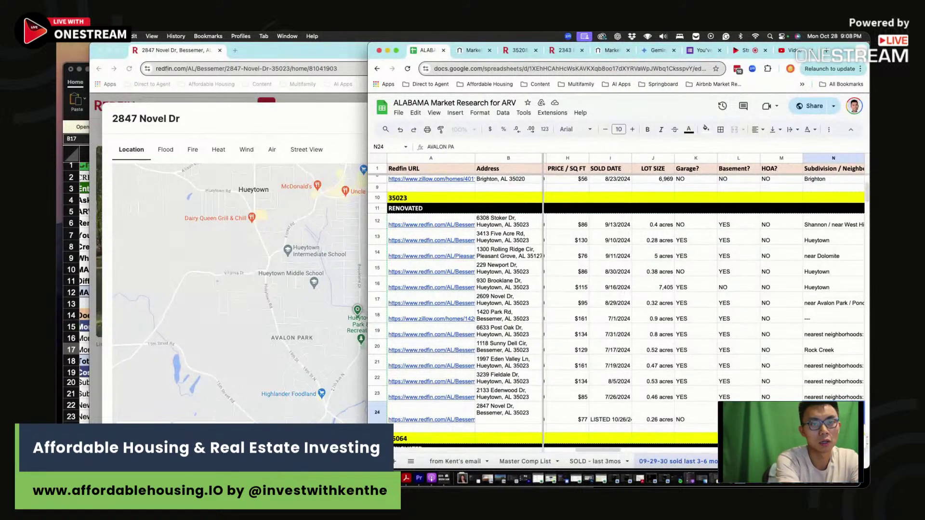
pyautogui.press('Return')
# Comment in O24: OK kitchen and bathrooms, some dated flooring, could use refinishing
pyautogui.press('Right')
pyautogui.press('Right')
pyautogui.press('Right')
pyautogui.press('Right')
pyautogui.press('Right')
pyautogui.press('Up')
pyautogui.press('Left')
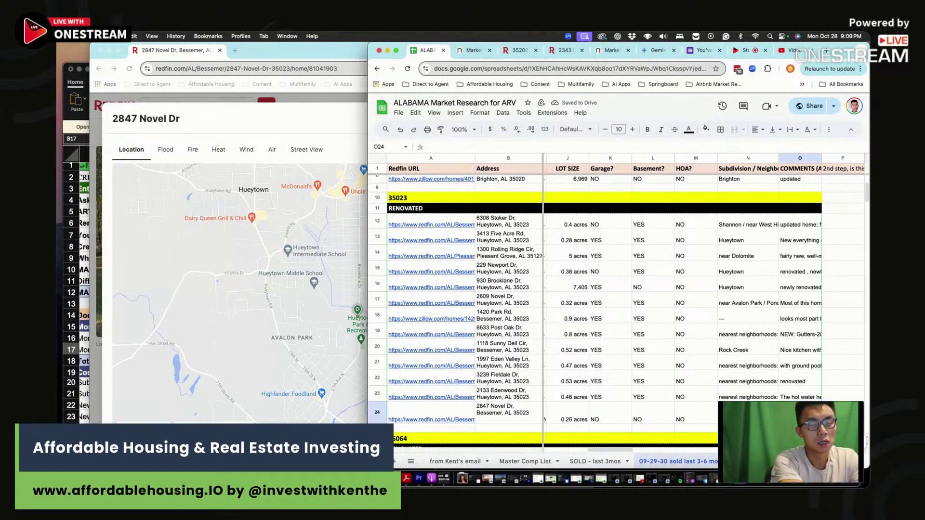
pyautogui.write('ok')
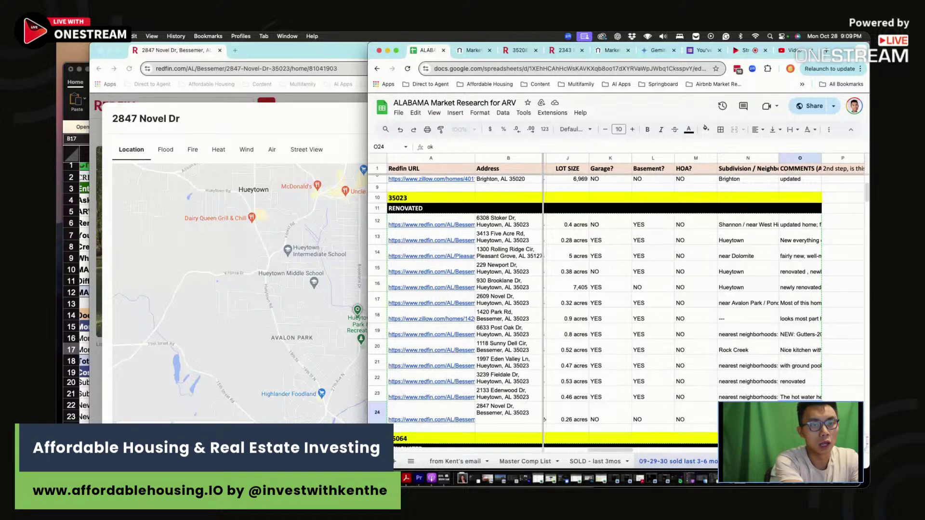
pyautogui.press('BackSpace')
pyautogui.press('BackSpace')
pyautogui.press('BackSpace')
pyautogui.press('BackSpace')
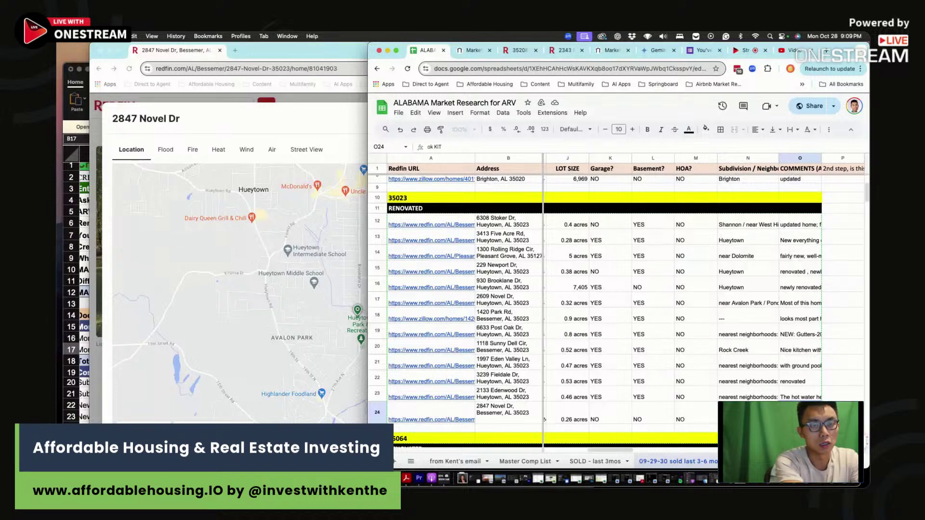
pyautogui.write('ok')
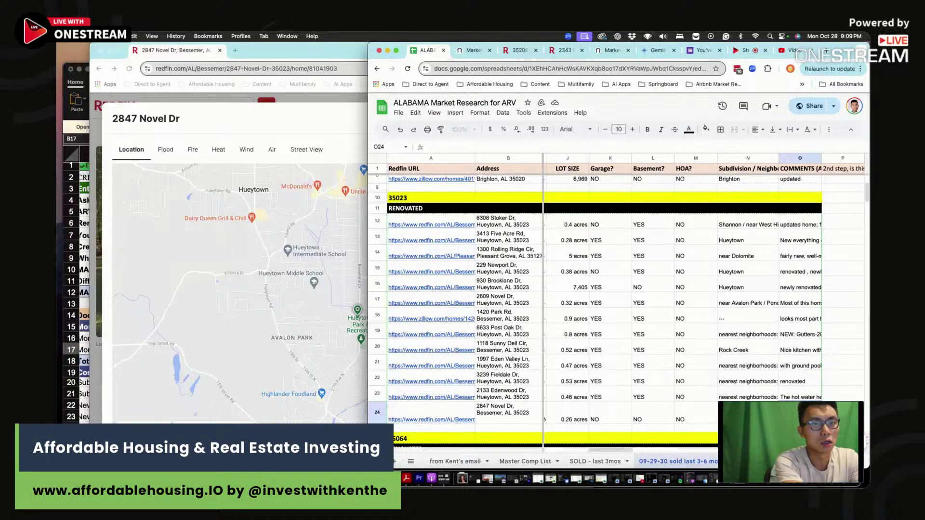
pyautogui.write('K kitchen and bathrooms, some flooring is dated, could use some re')
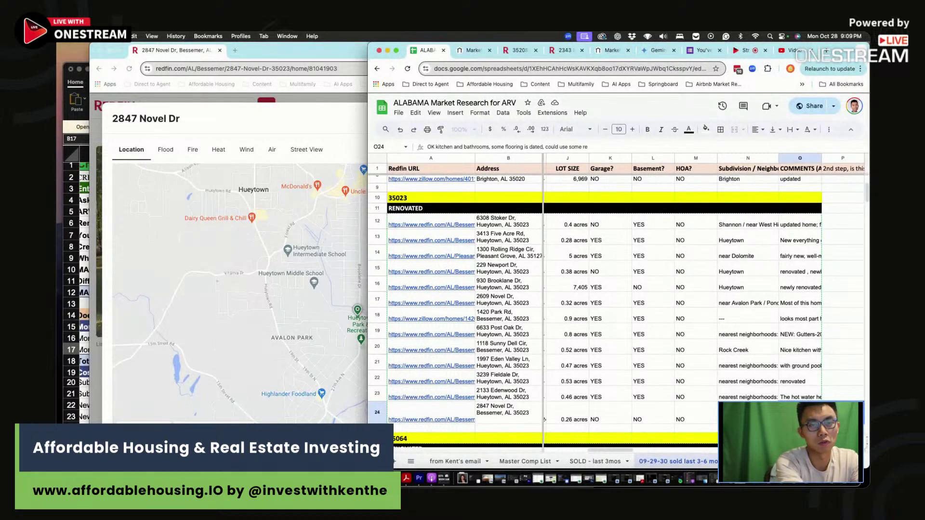
pyautogui.press('Return')
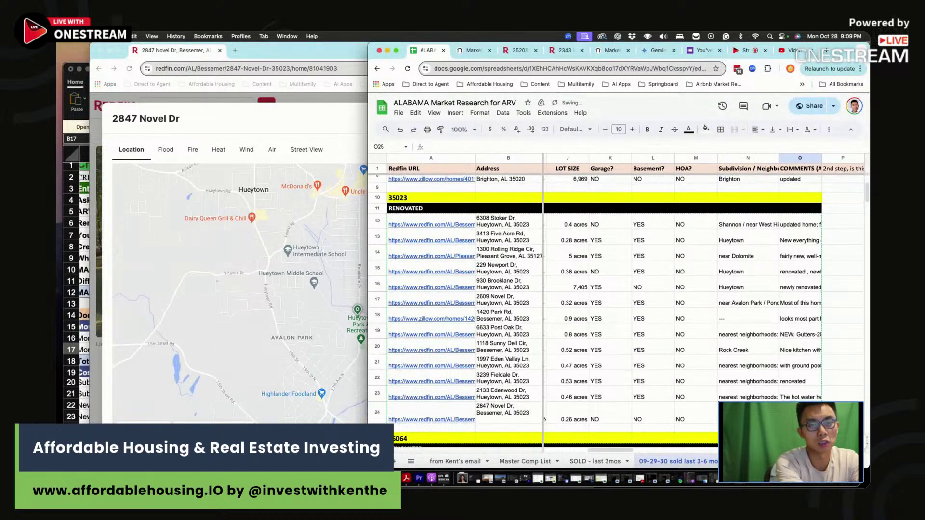
pyautogui.press('Up')
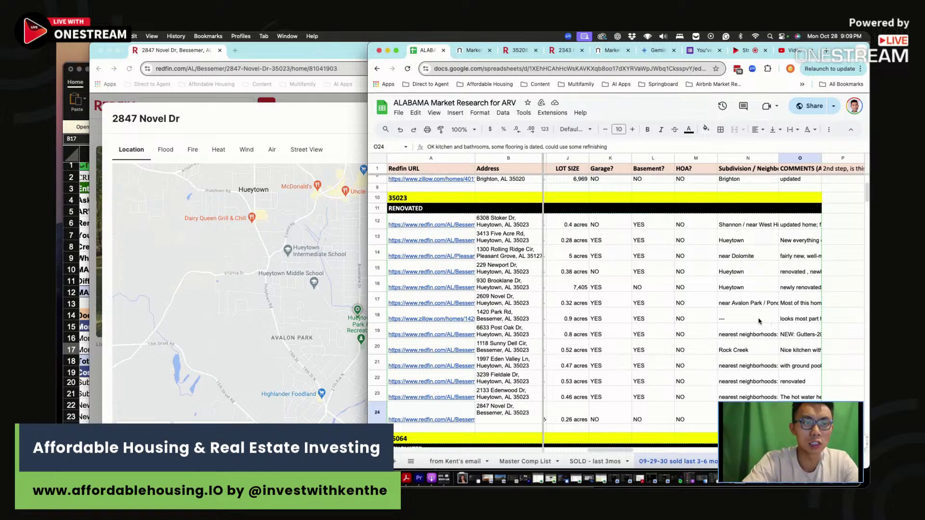
# Recheck the H24 price-per-foot formula and close the Redfin location map
pyautogui.moveTo(747, 413); pyautogui.dragTo(605, 409)
pyautogui.click(777, 413)
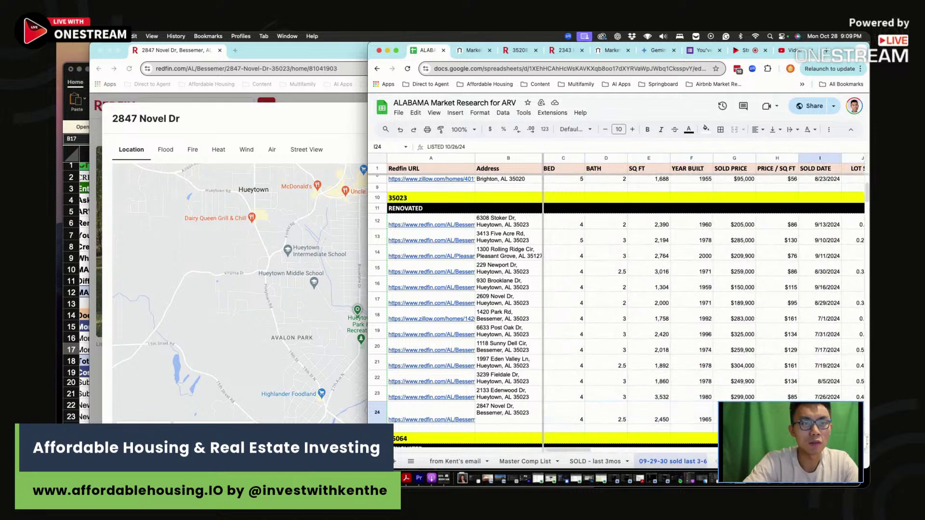
pyautogui.click(323, 166)
pyautogui.click(565, 113)
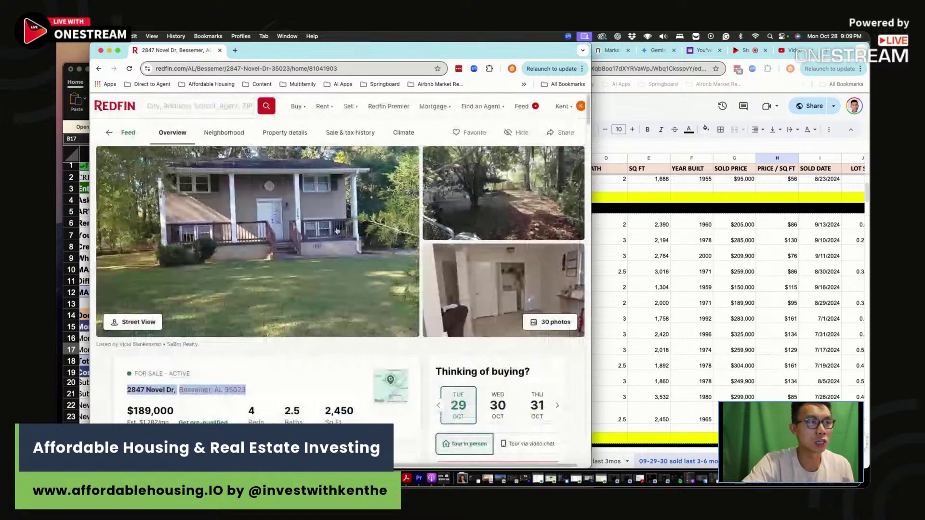
pyautogui.click(323, 264)
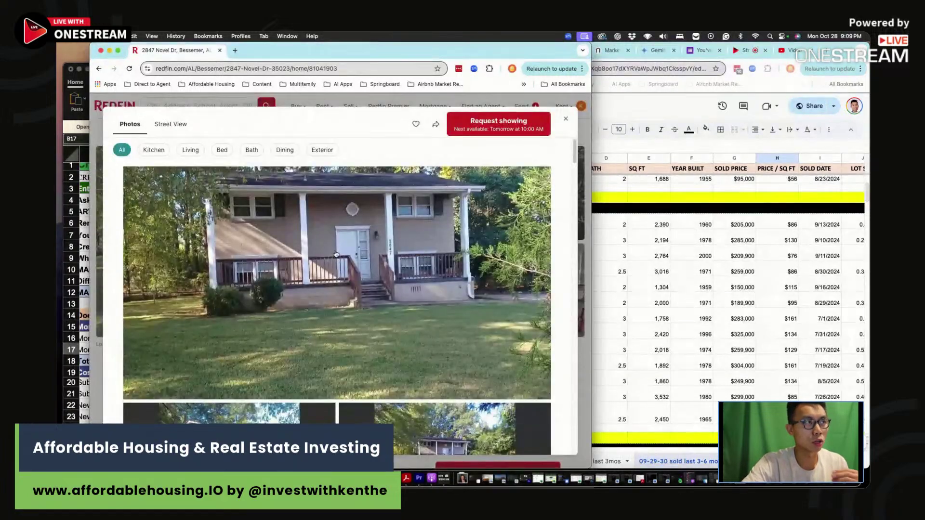
pyautogui.scroll(-3, 351, 265)
pyautogui.scroll(-5, 352, 266)
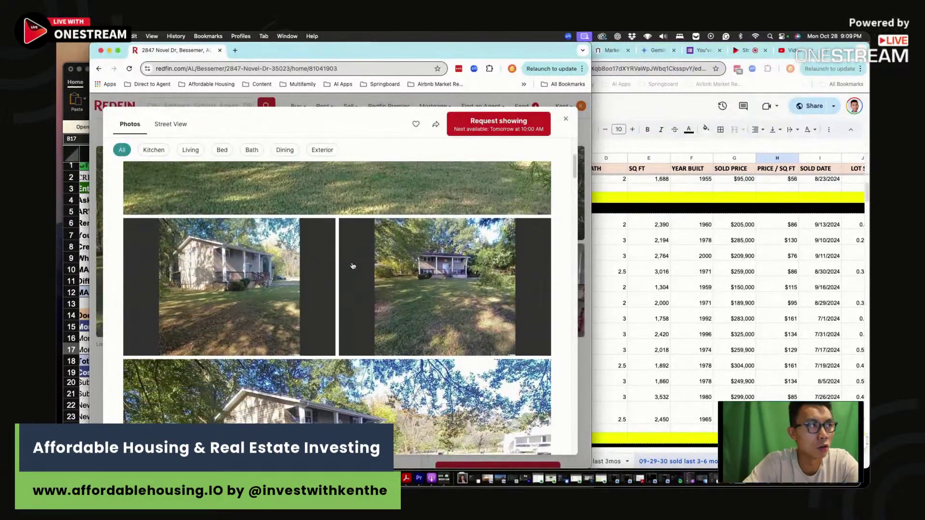
pyautogui.scroll(-10, 353, 265)
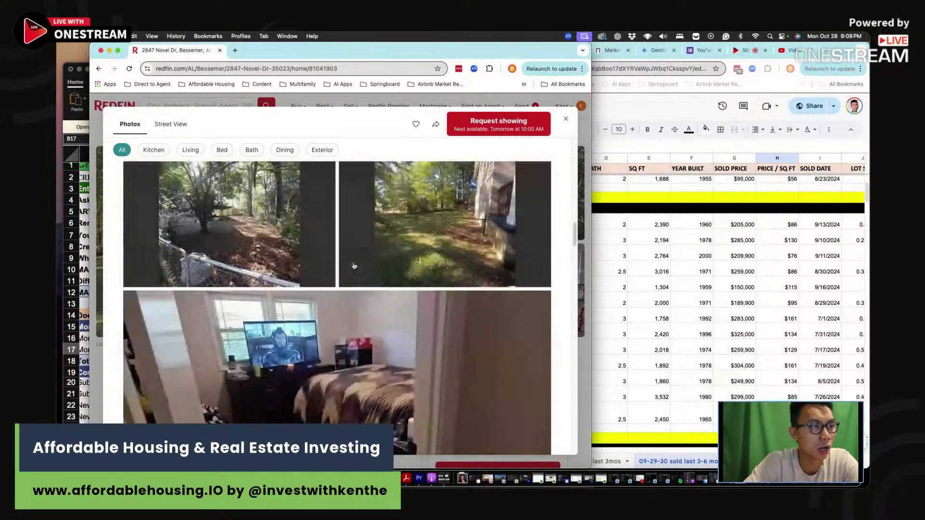
pyautogui.scroll(-10, 354, 266)
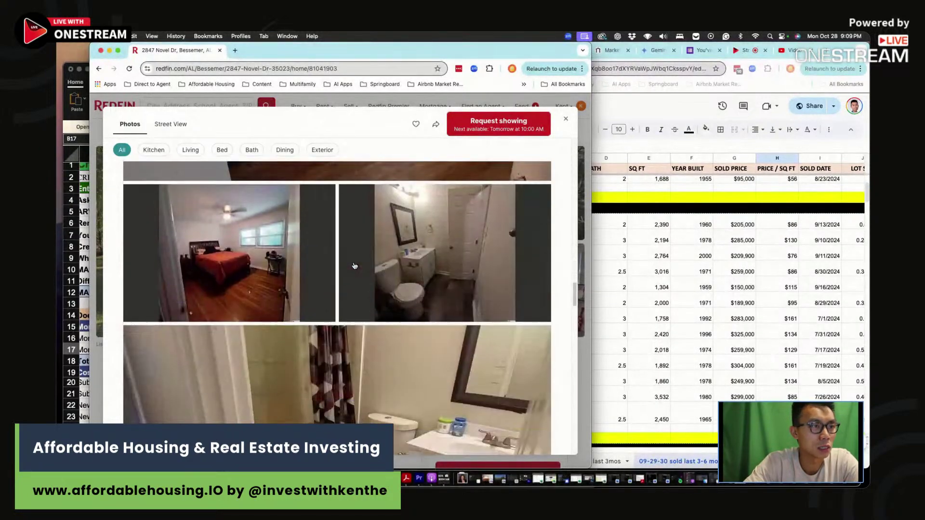
pyautogui.scroll(-10, 410, 338)
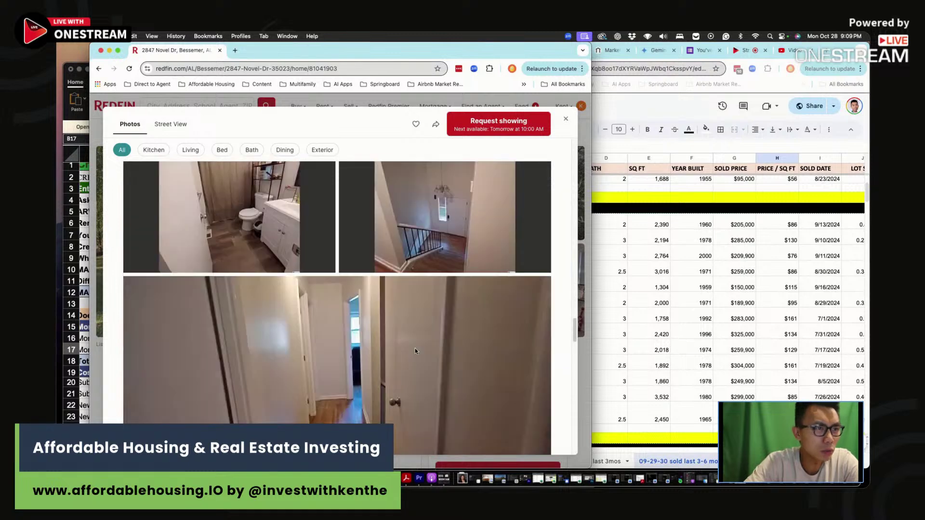
pyautogui.scroll(-5, 416, 351)
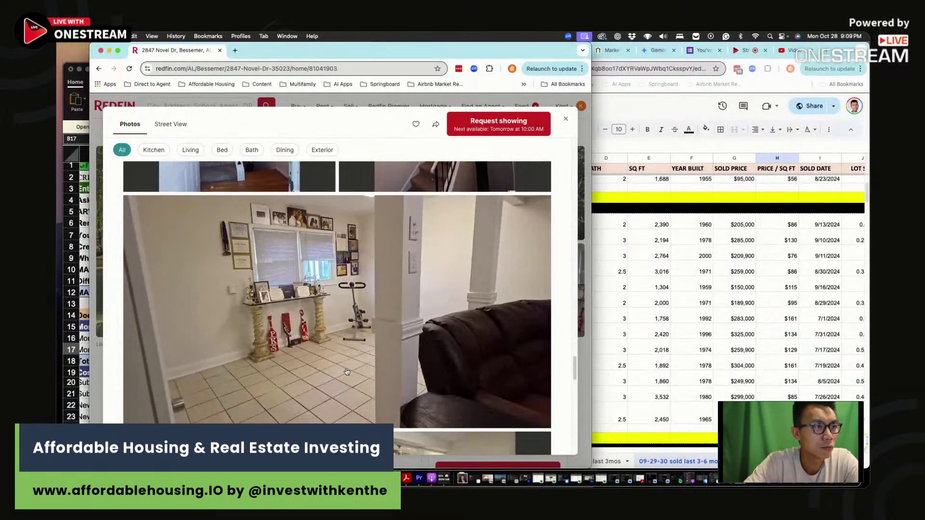
pyautogui.scroll(-2, 346, 379)
pyautogui.scroll(-4, 351, 375)
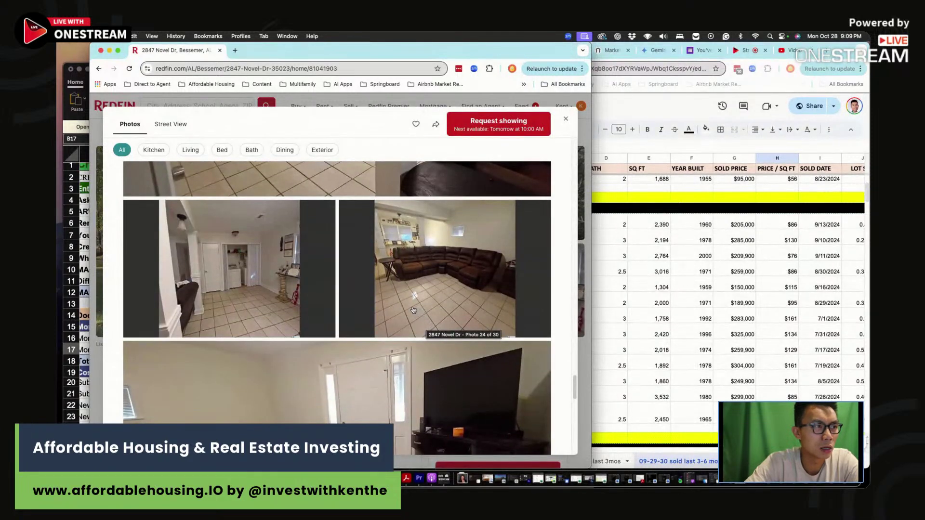
pyautogui.scroll(-12, 414, 298)
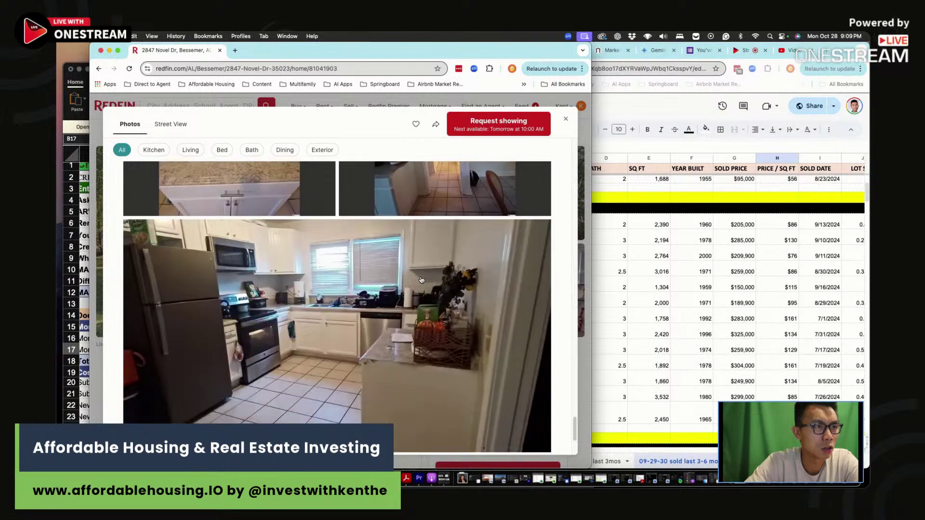
pyautogui.scroll(-4, 421, 280)
pyautogui.click(565, 118)
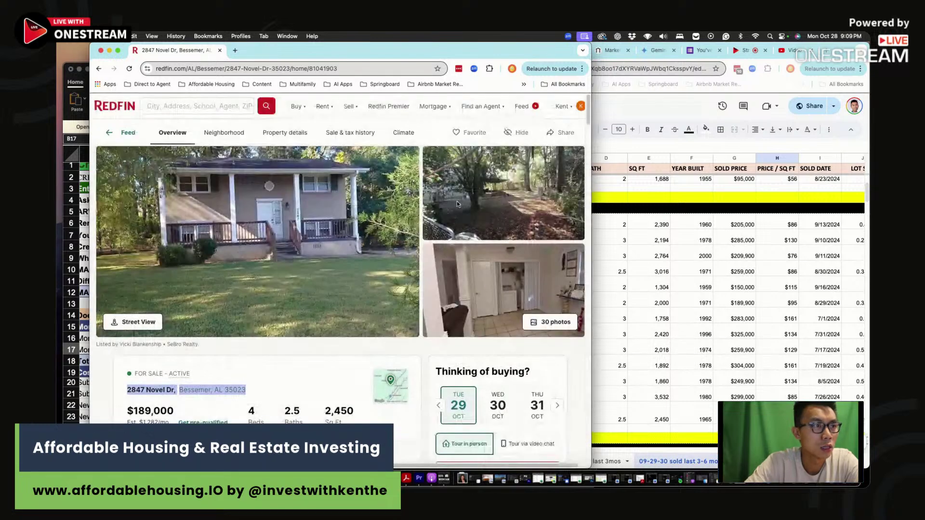
pyautogui.scroll(-5, 434, 233)
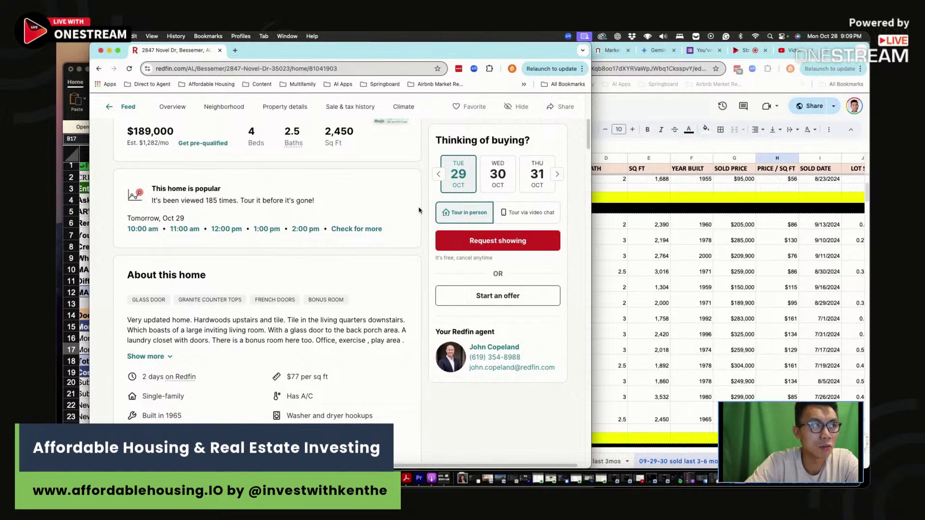
pyautogui.moveTo(406, 56); pyautogui.dragTo(383, 50)
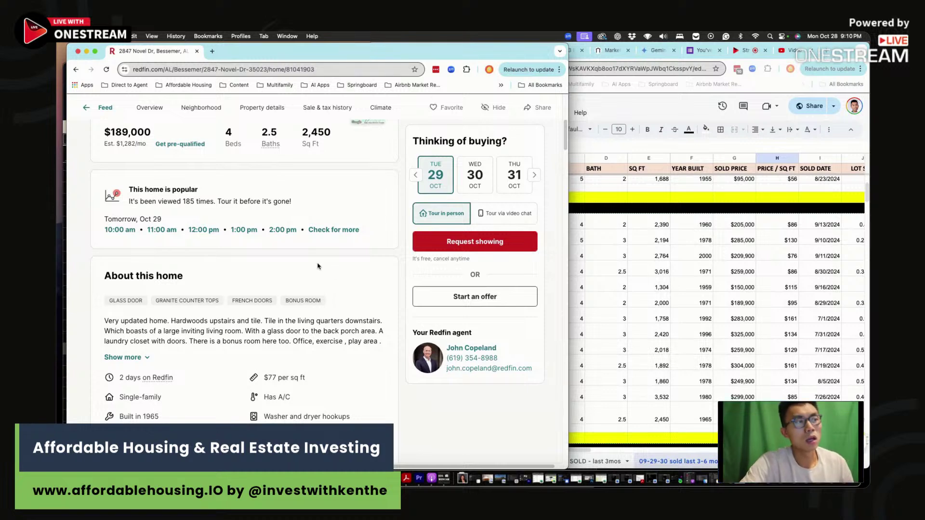
pyautogui.moveTo(171, 319); pyautogui.dragTo(212, 319)
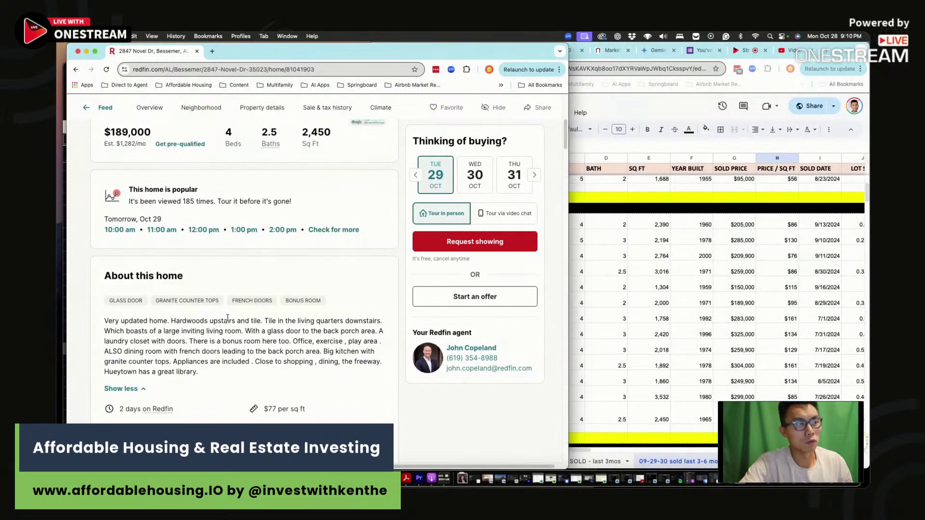
pyautogui.scroll(-5, 269, 288)
pyautogui.moveTo(436, 51)
pyautogui.mouseDown()
pyautogui.moveTo(443, 95)
pyautogui.moveTo(433, 67)
pyautogui.mouseUp()
# Bring the Section 8 analysis workbook forward and select the $122,000 asking price
pyautogui.click(434, 54)
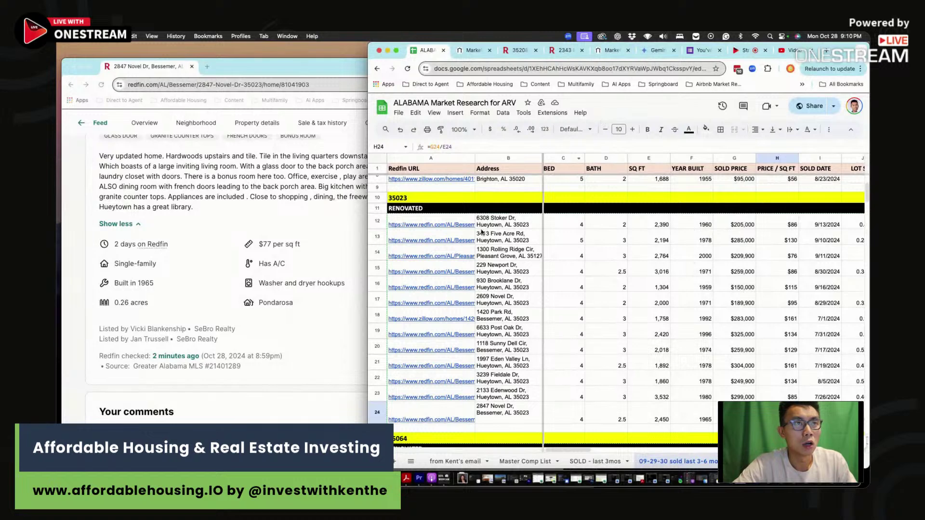
pyautogui.press('super+Tab')
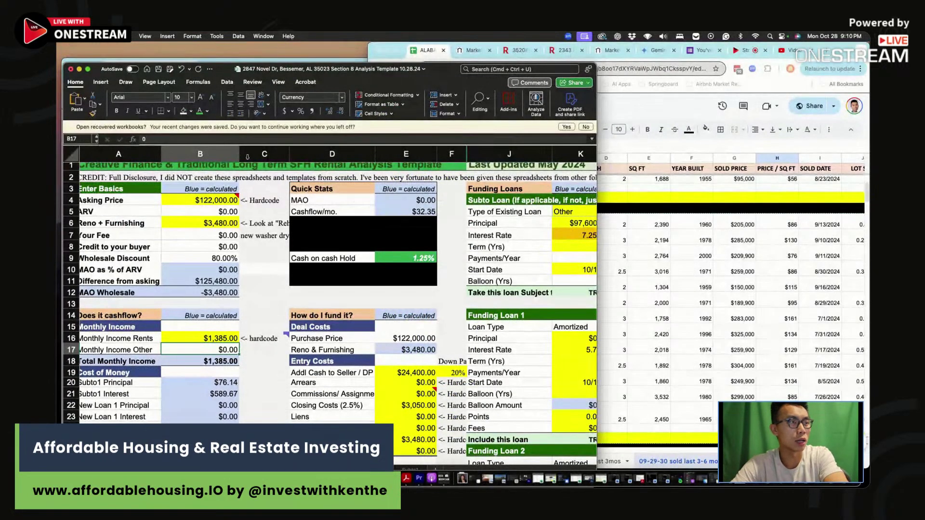
pyautogui.click(214, 201)
# Enter $189,000 as the asking price, recalculating cash flow to -$333.30
pyautogui.write('189,00')
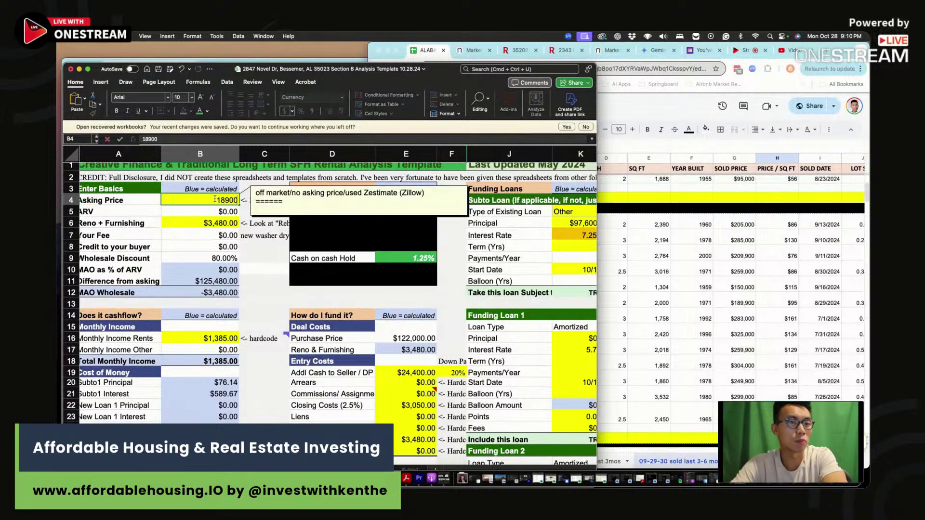
pyautogui.write('0')
pyautogui.press('Return')
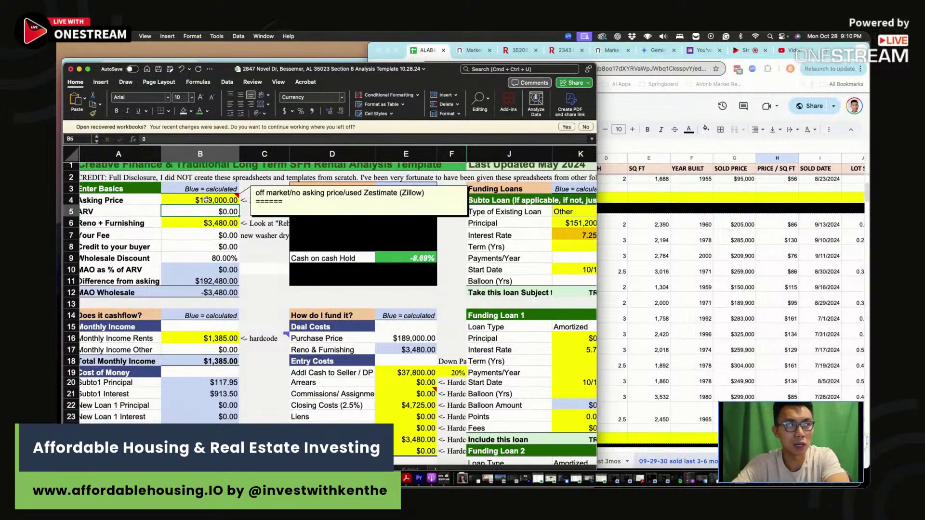
pyautogui.click(208, 200)
# Check the renovation and furnishing cost, then bring up the Market Rent Estimator page
pyautogui.click(218, 223)
pyautogui.hscroll(2, 217, 232)
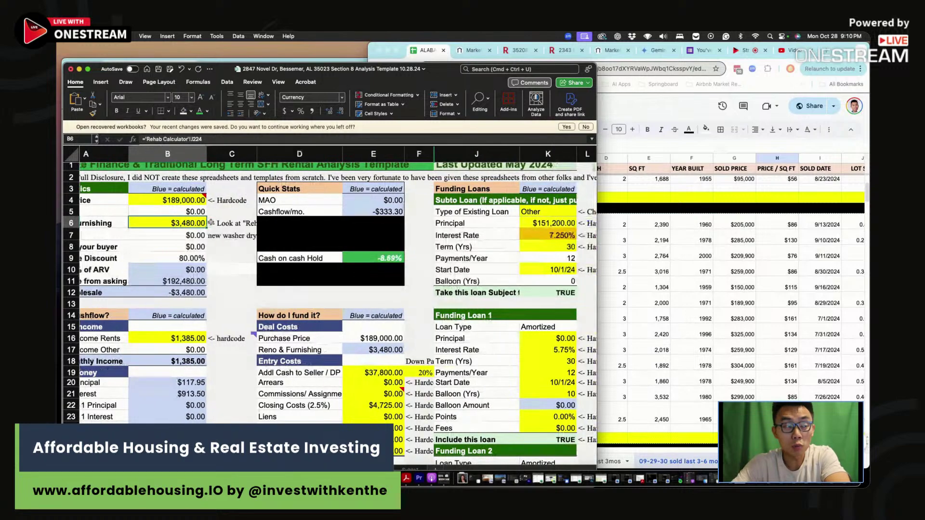
pyautogui.hscroll(-2, 216, 238)
pyautogui.moveTo(440, 74); pyautogui.dragTo(432, 69)
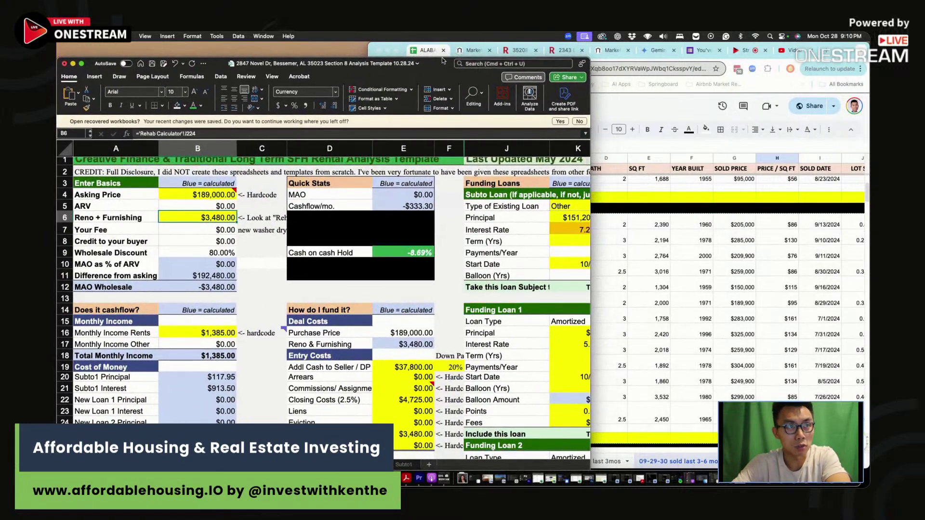
pyautogui.click(466, 53)
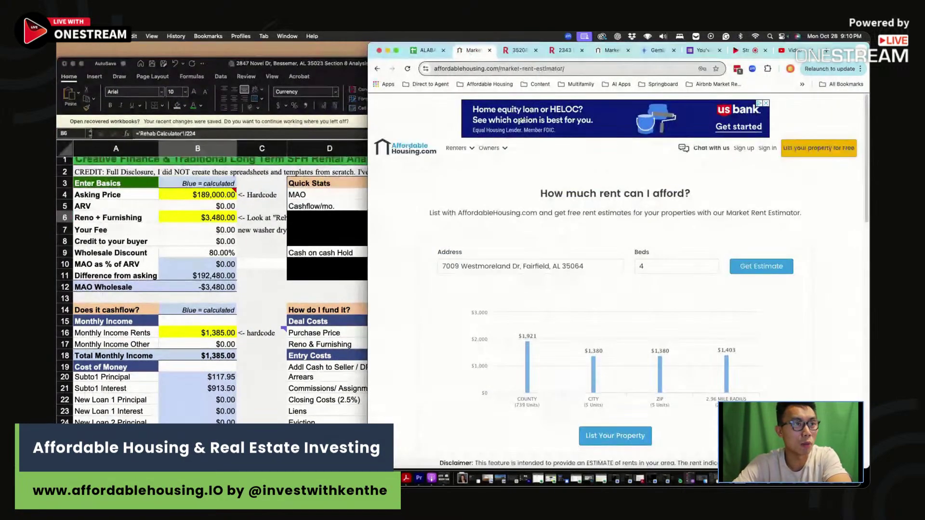
pyautogui.click(606, 52)
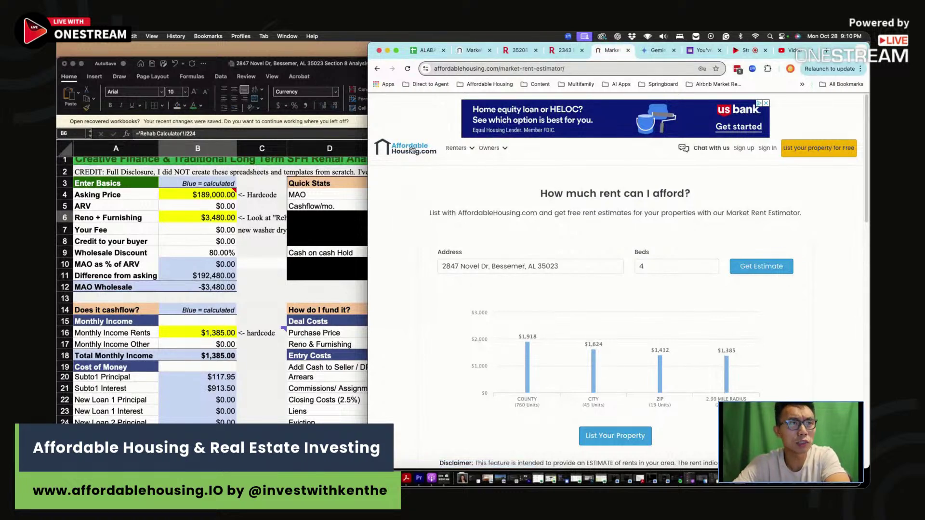
pyautogui.click(489, 148)
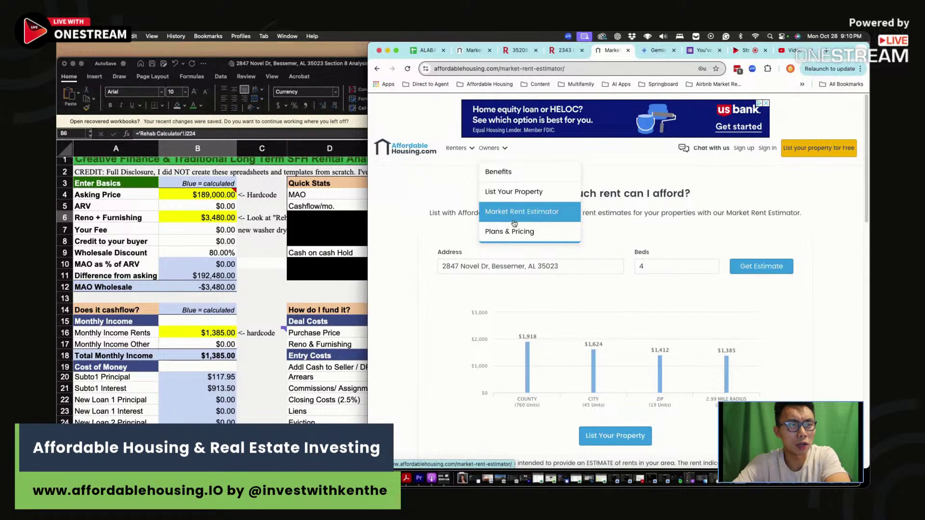
pyautogui.click(791, 273)
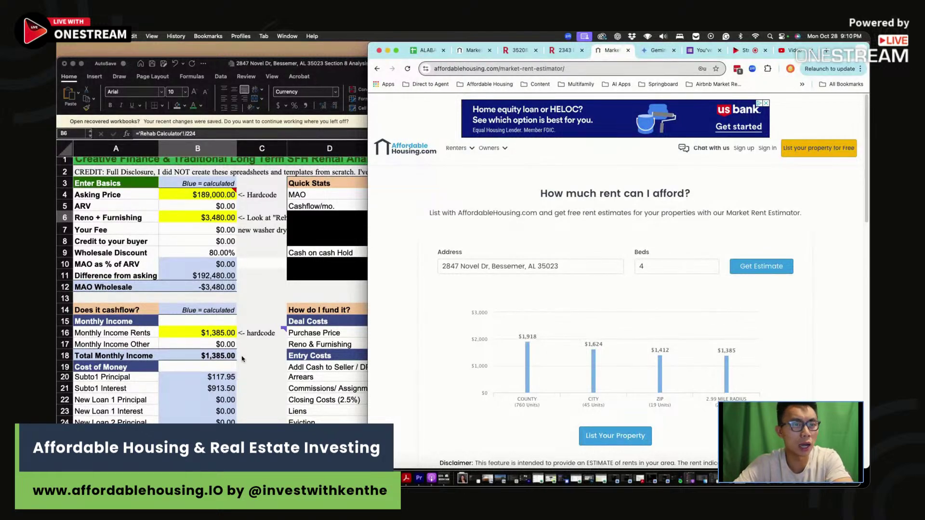
pyautogui.click(242, 359)
pyautogui.scroll(-8, 242, 358)
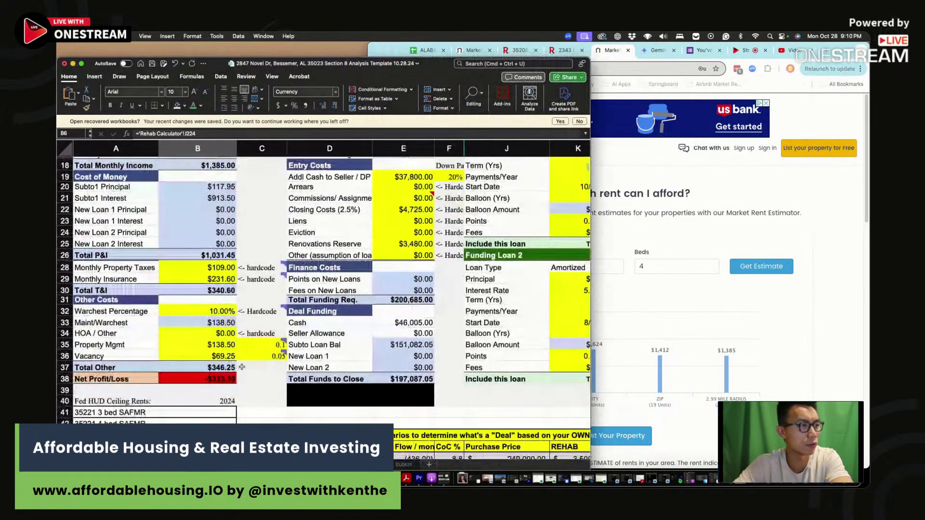
pyautogui.scroll(-5, 243, 367)
# Check rent estimates B50:B53 and income cells B16 and B17, then switch to the Rehab Calculator sheet
pyautogui.moveTo(219, 374); pyautogui.dragTo(225, 406)
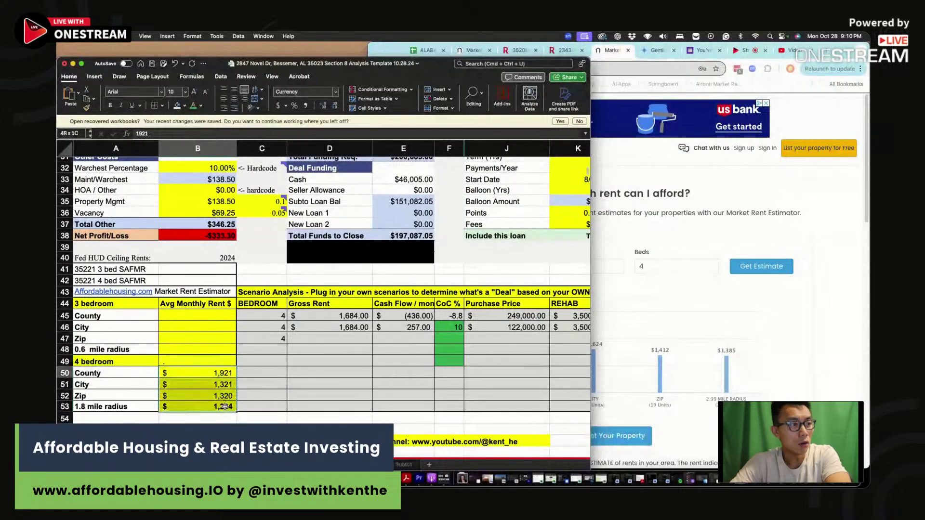
pyautogui.scroll(8, 229, 203)
pyautogui.click(229, 203)
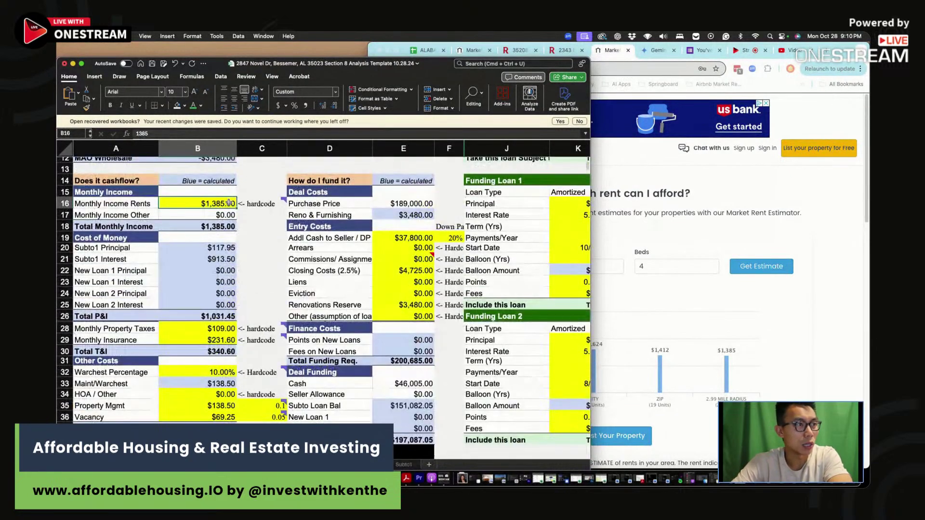
pyautogui.click(220, 215)
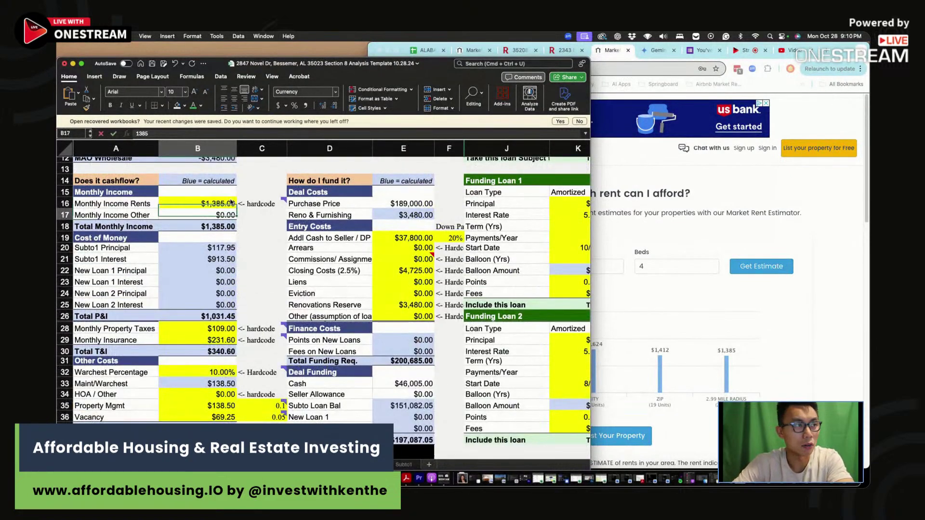
pyautogui.scroll(3, 220, 250)
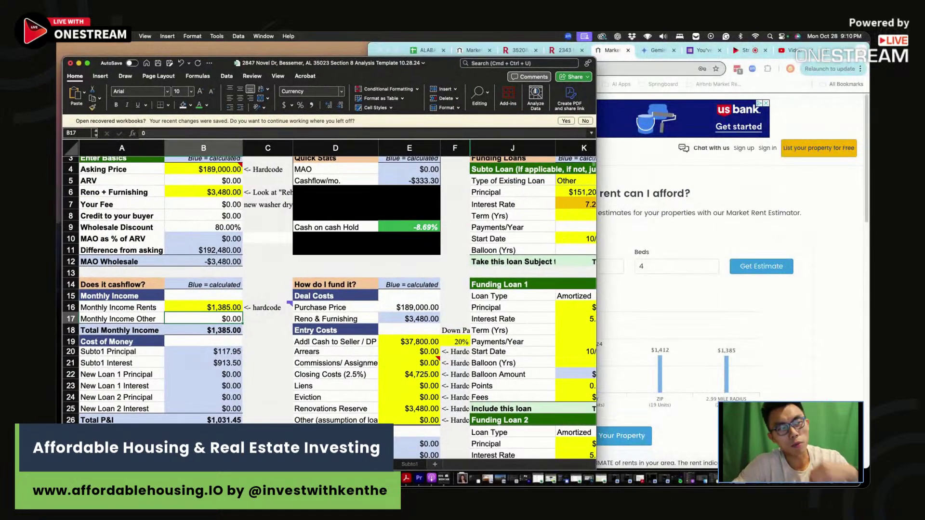
pyautogui.click(285, 464)
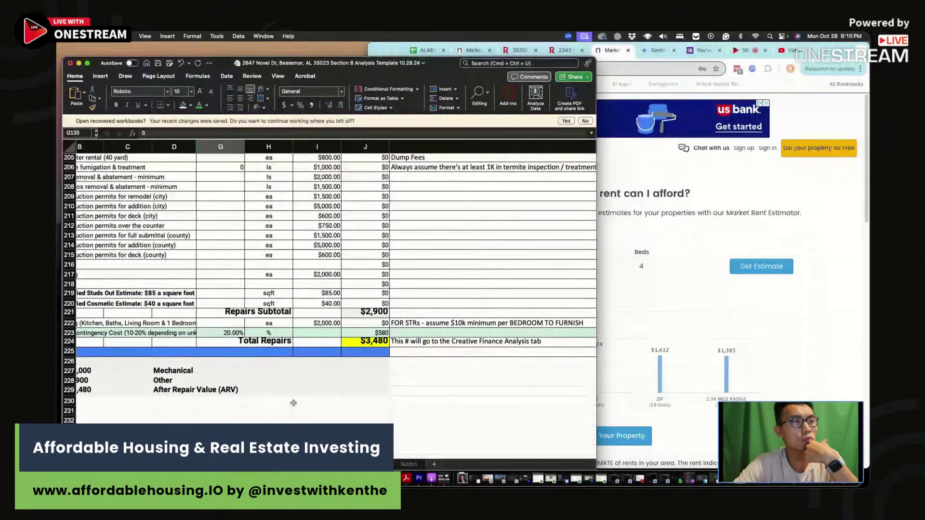
pyautogui.scroll(20, 348, 337)
# In the Rehab Calculator, set interior painting and hardwood refinishing to 1,200 sq ft each
pyautogui.scroll(10, 349, 337)
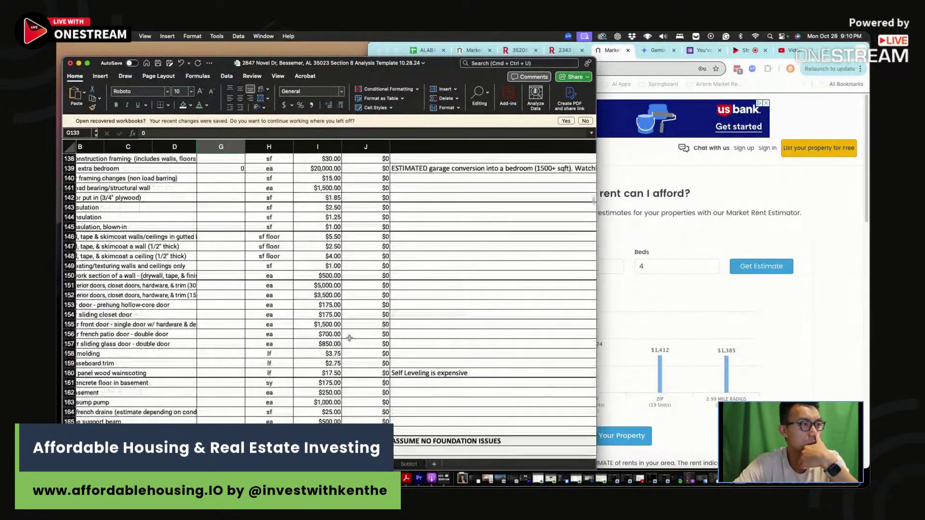
pyautogui.click(237, 268)
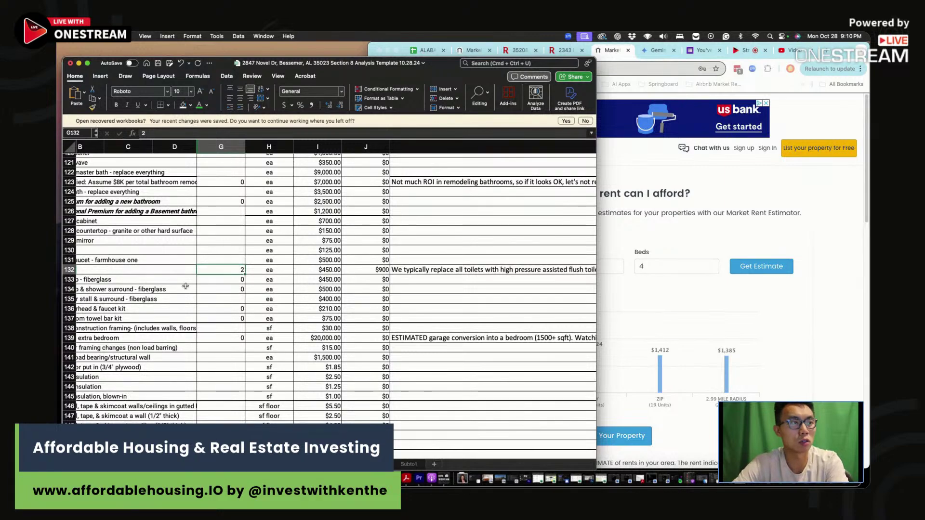
pyautogui.press('Return')
pyautogui.scroll(15, 251, 231)
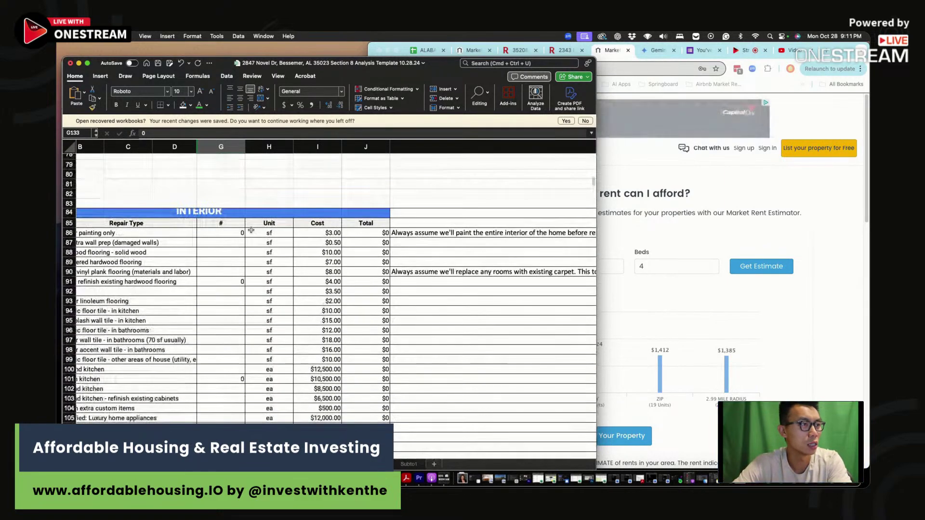
pyautogui.click(243, 233)
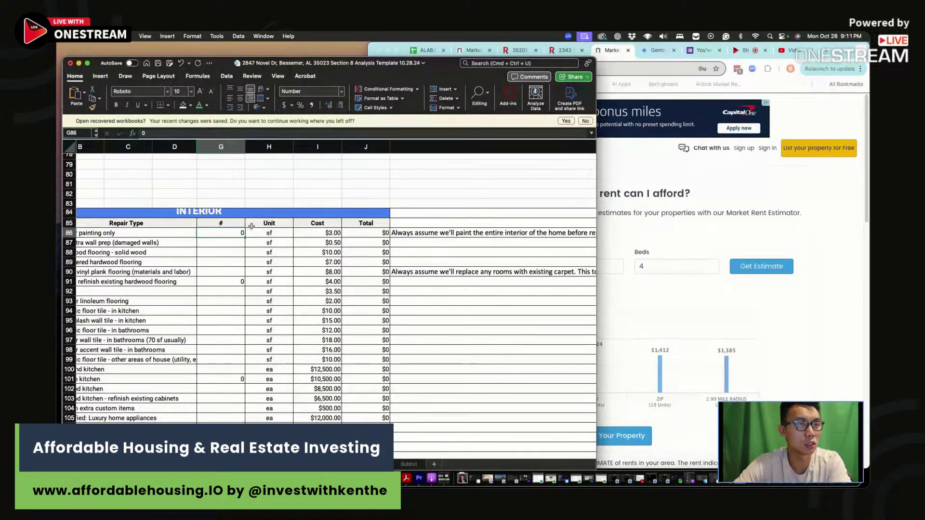
pyautogui.write('1200')
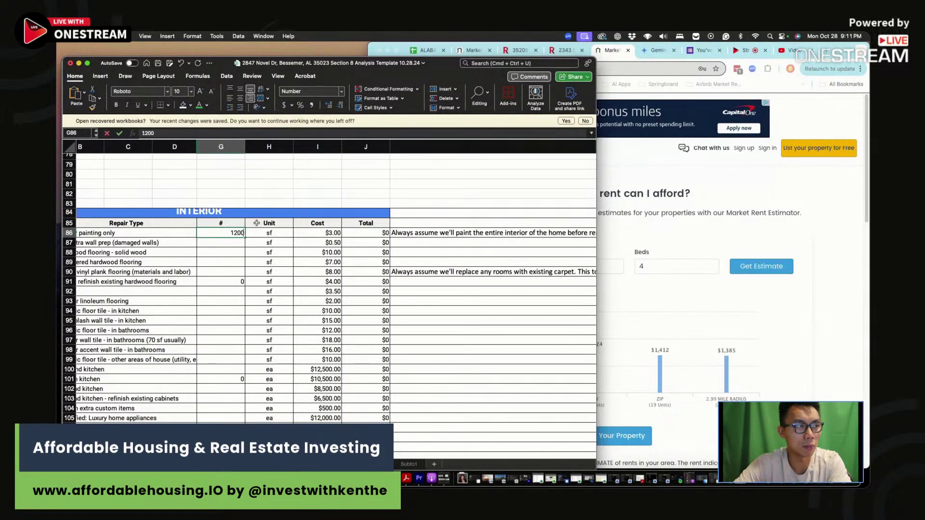
pyautogui.press('Return')
pyautogui.click(260, 282)
pyautogui.hscroll(-3, 289, 285)
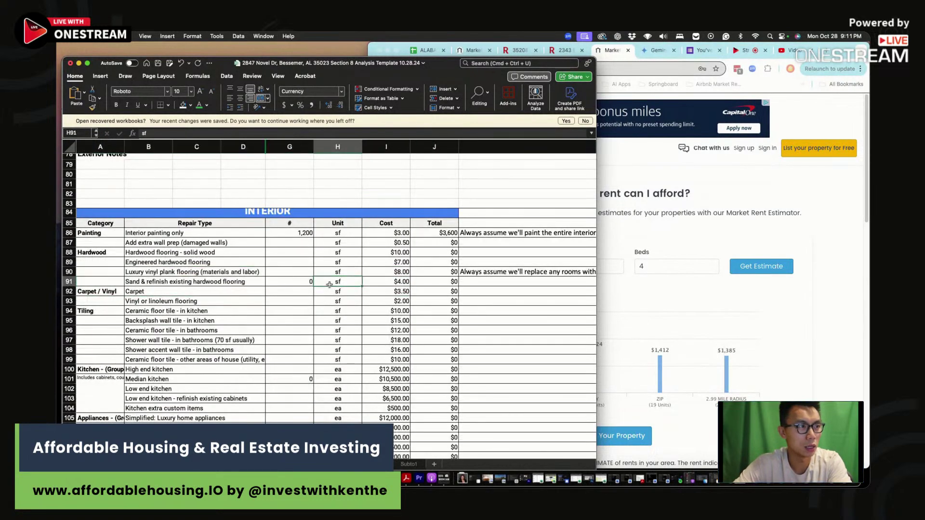
pyautogui.click(310, 283)
pyautogui.write('1,2')
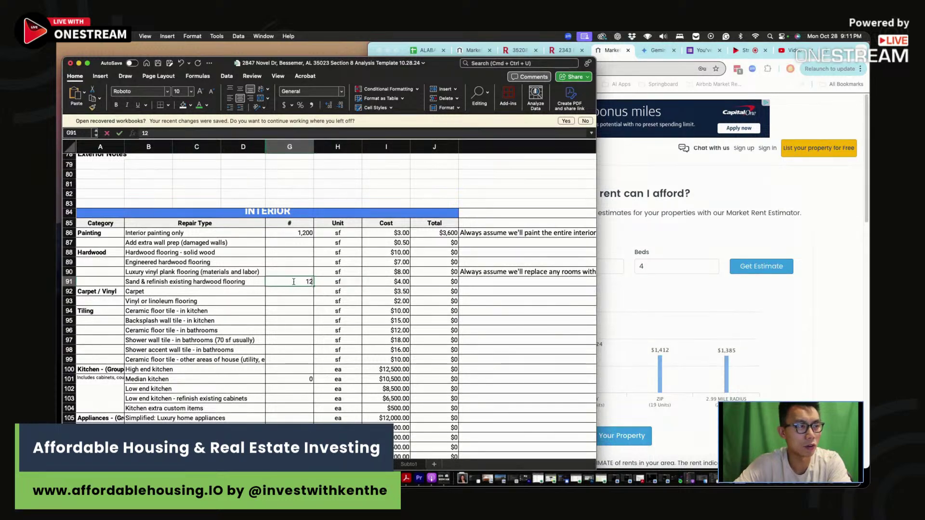
pyautogui.write('00')
pyautogui.press('Return')
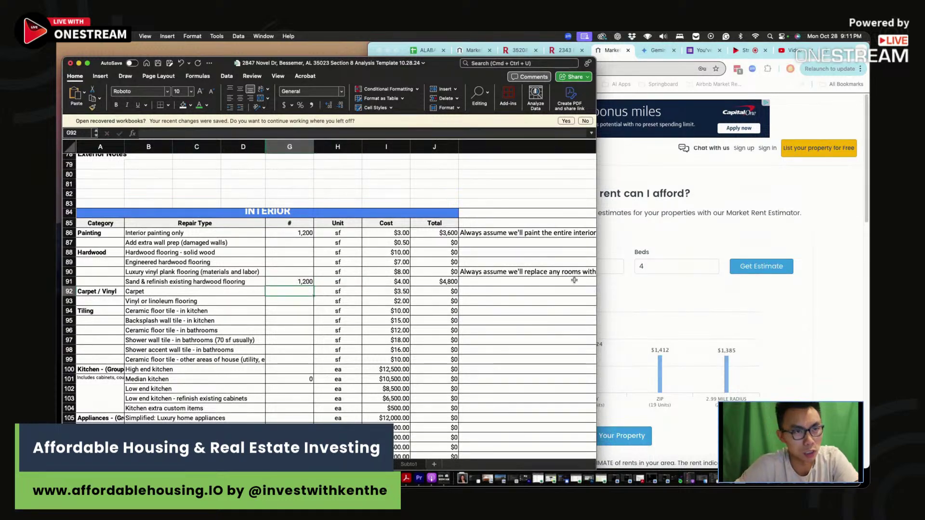
# Return to the main analysis sheet and review the $14,100 renovation cost and property taxes
pyautogui.moveTo(443, 63); pyautogui.dragTo(441, 50)
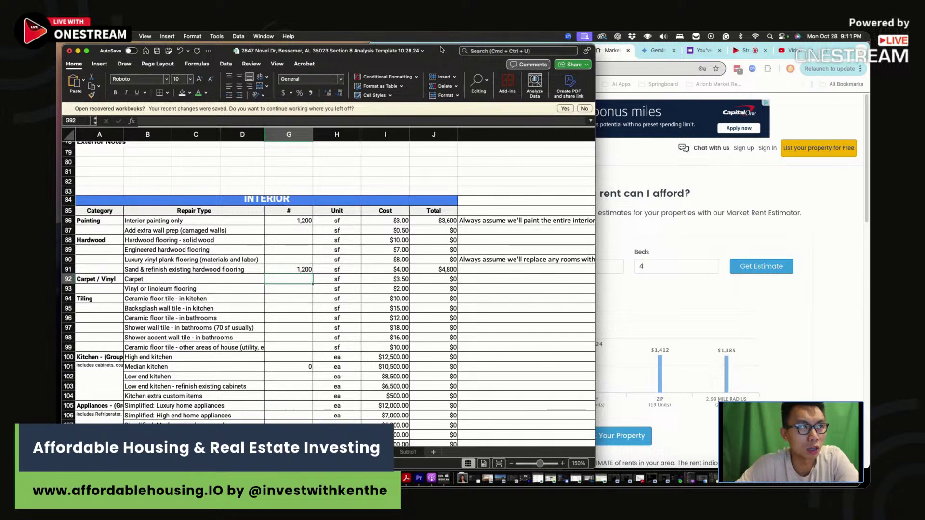
pyautogui.scroll(10, 328, 289)
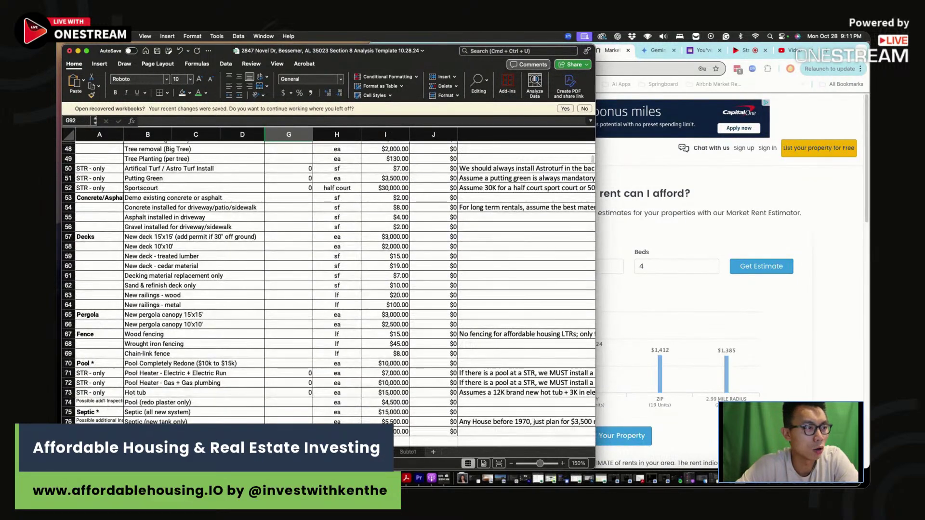
pyautogui.hotkey('ctrl', 'pageup')
pyautogui.click(203, 178)
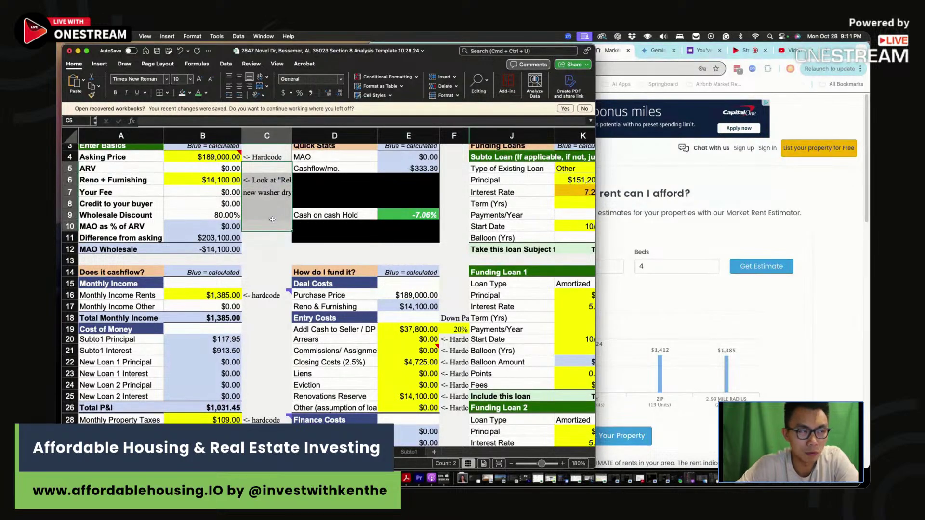
pyautogui.click(273, 202)
pyautogui.scroll(-4, 269, 286)
pyautogui.click(216, 329)
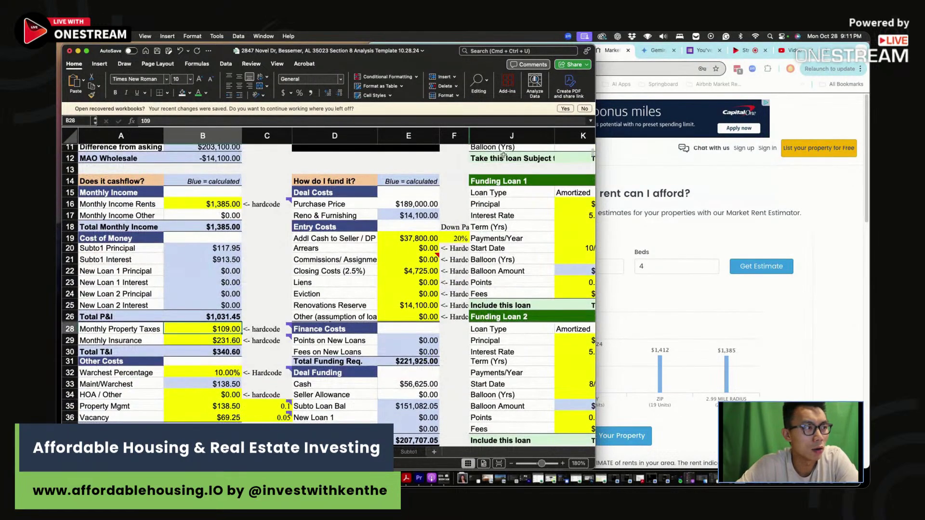
# Bring the Redfin listing up and move the workbook window over to the right
pyautogui.click(771, 213)
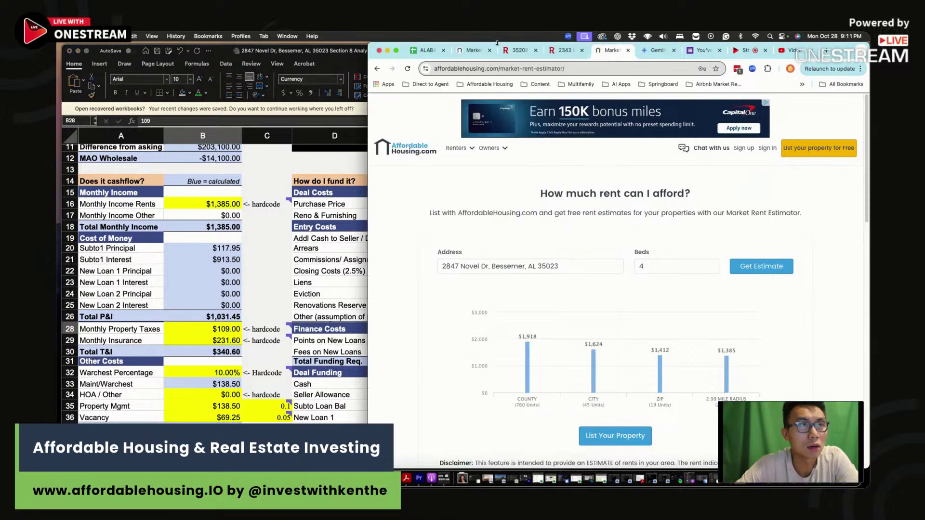
pyautogui.click(563, 50)
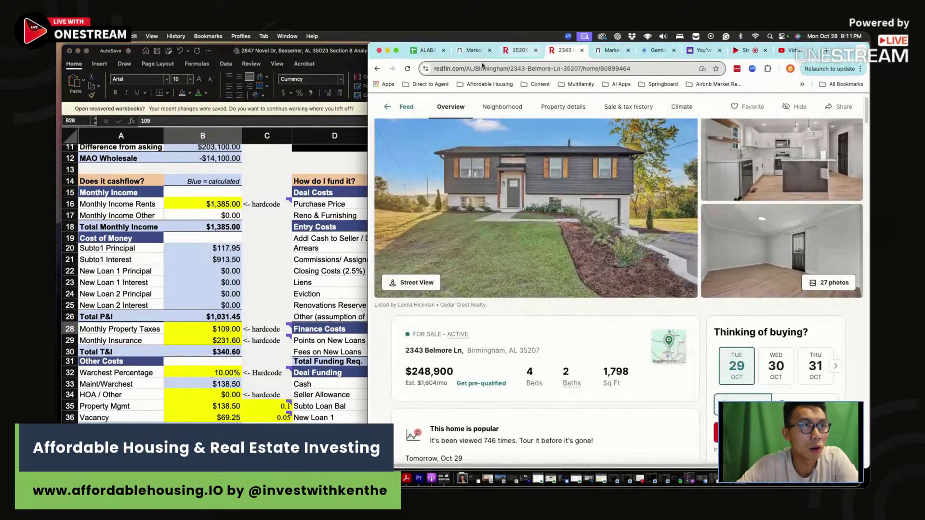
pyautogui.moveTo(352, 53); pyautogui.dragTo(632, 53)
# Read Redfin's payment breakdown and enter $147 as the monthly property taxes
pyautogui.click(208, 211)
pyautogui.scroll(-20, 208, 211)
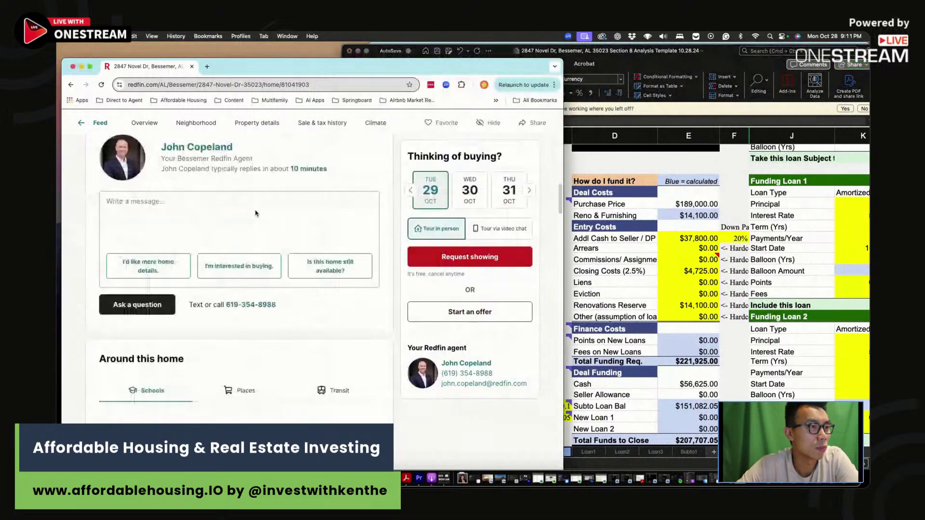
pyautogui.scroll(-20, 281, 221)
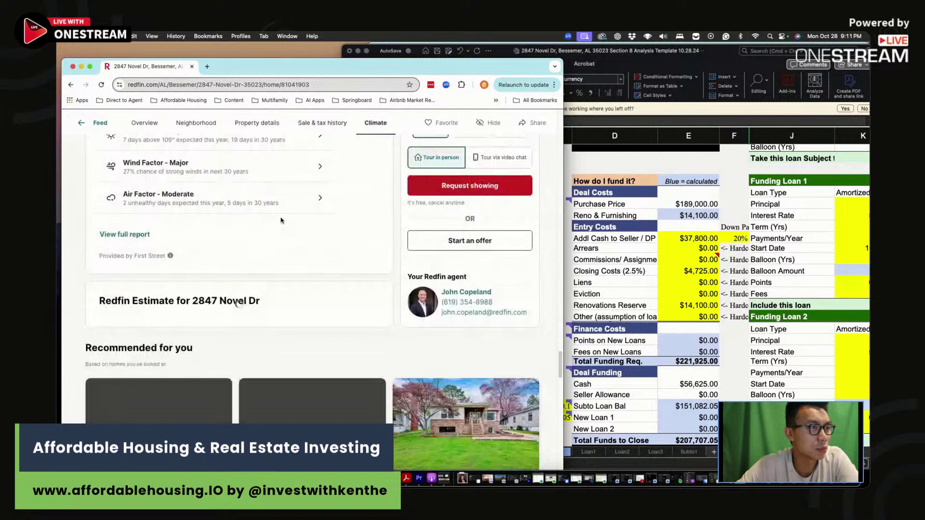
pyautogui.scroll(15, 281, 221)
pyautogui.scroll(5, 282, 223)
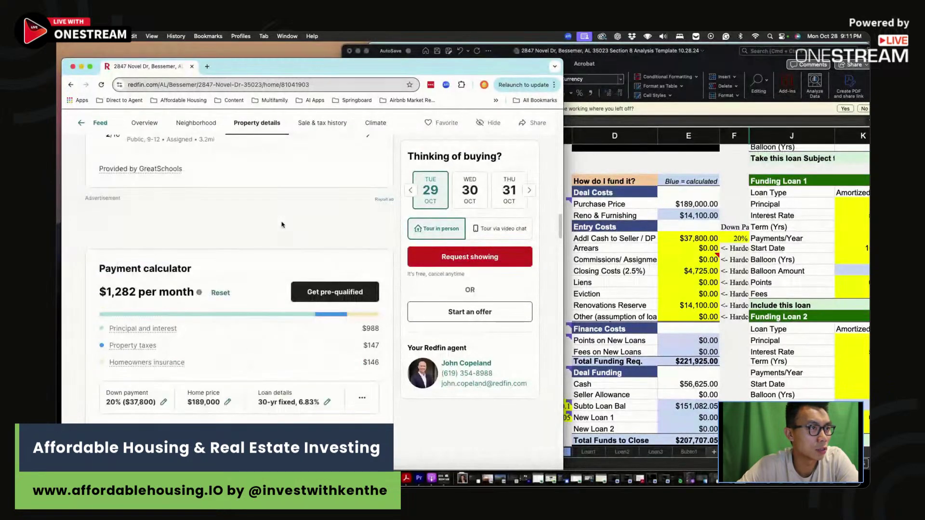
pyautogui.moveTo(380, 404); pyautogui.dragTo(362, 383)
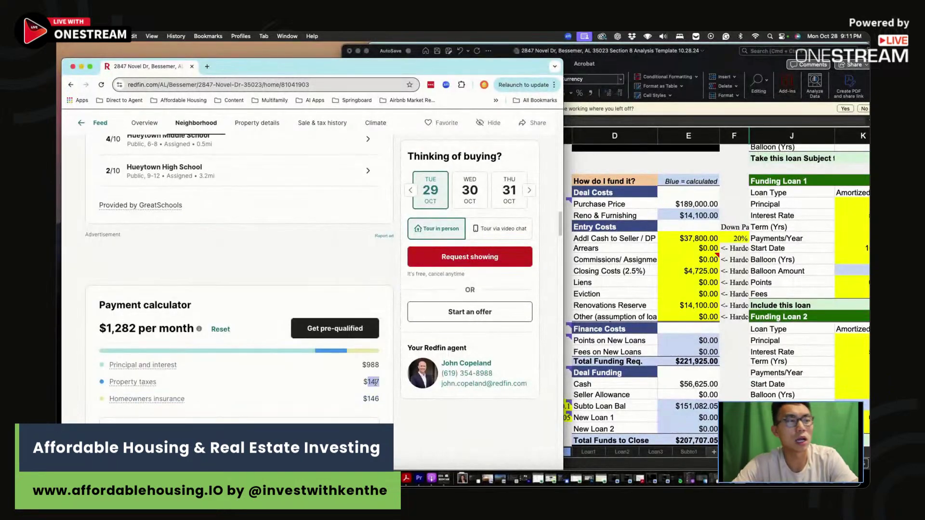
pyautogui.press('super+Tab')
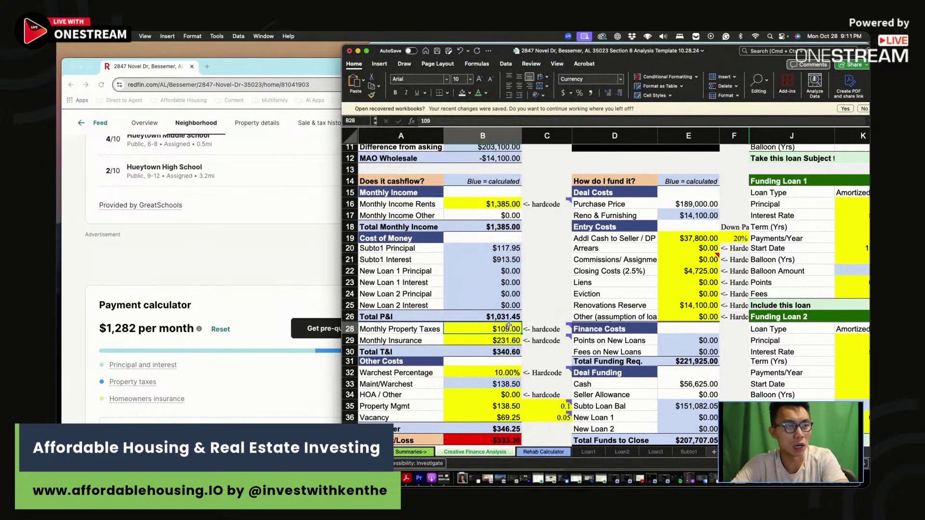
pyautogui.write('147')
pyautogui.press('Return')
# Enter monthly insurance as =146*1.2 ($175.20), then check the warchest and maintenance values
pyautogui.press('super+Tab')
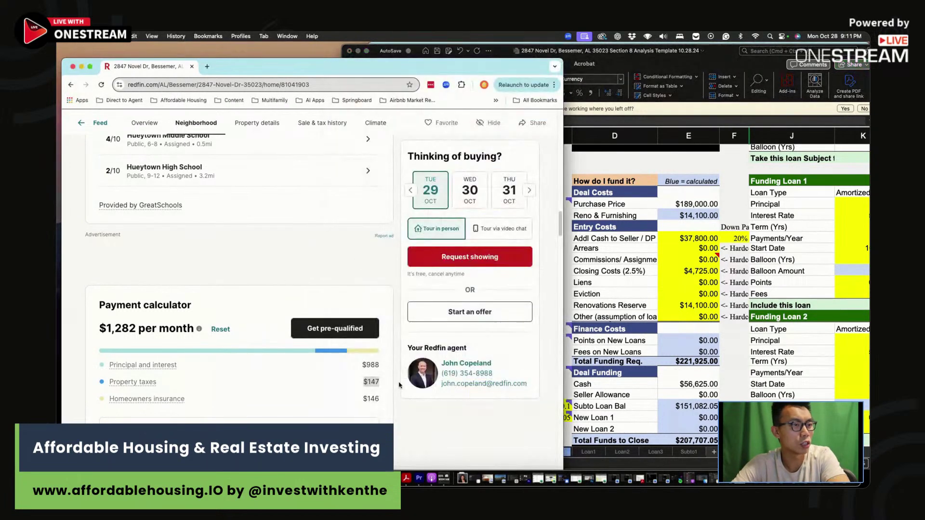
pyautogui.press('super+Tab')
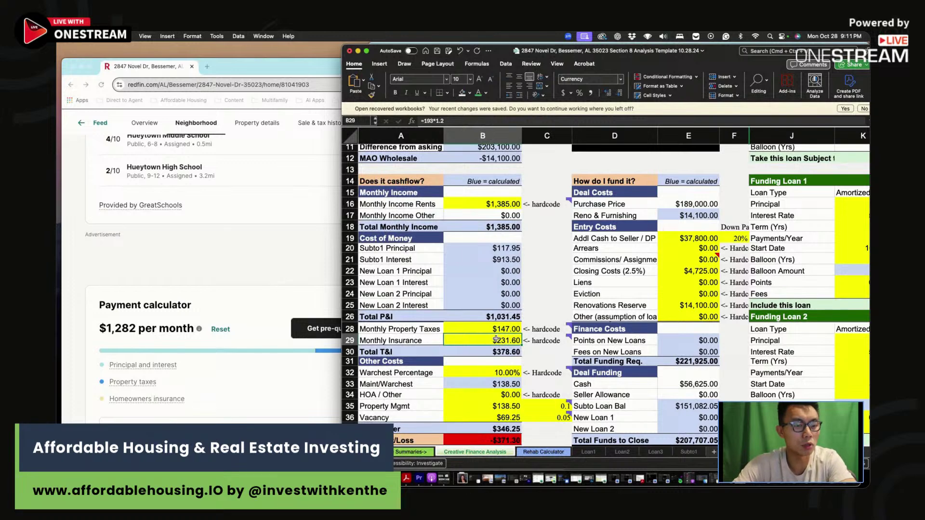
pyautogui.write('=146*1')
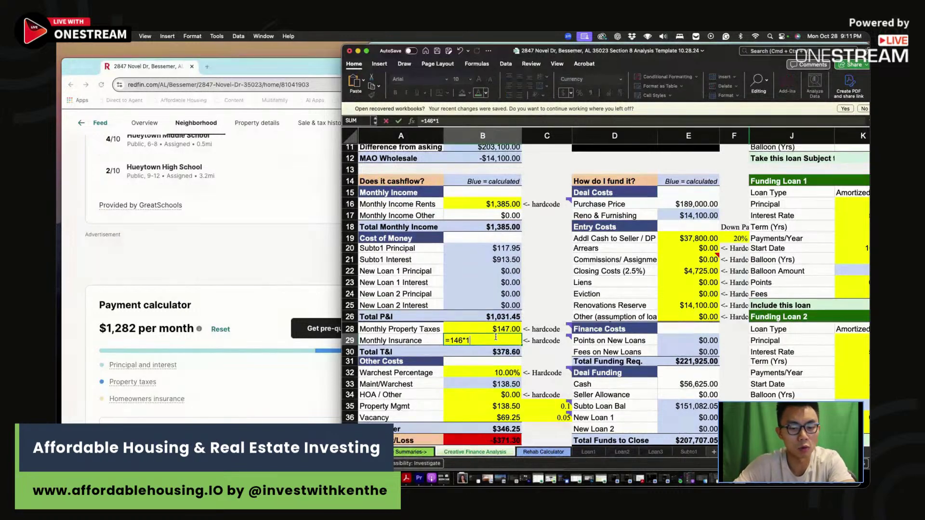
pyautogui.write('.2')
pyautogui.hotkey('ctrl', 'Return')
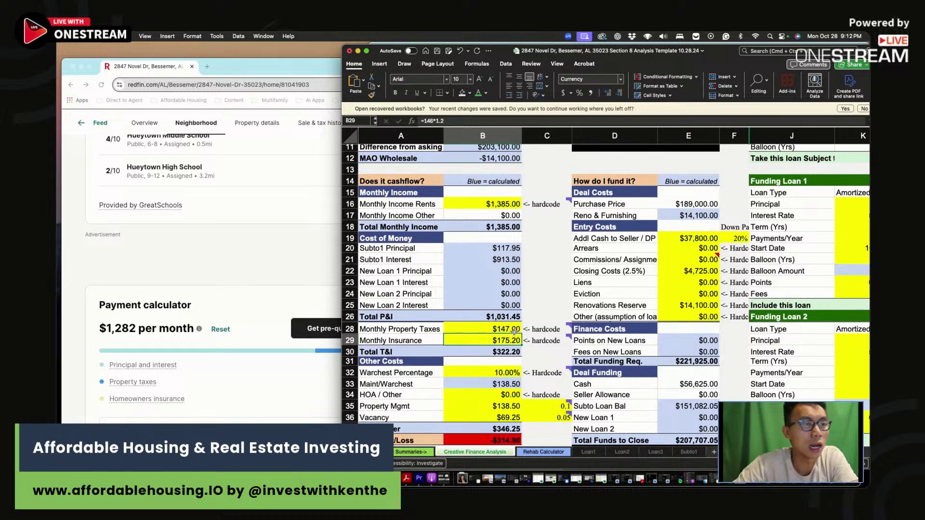
pyautogui.moveTo(511, 373); pyautogui.dragTo(507, 384)
pyautogui.hscroll(1, 507, 383)
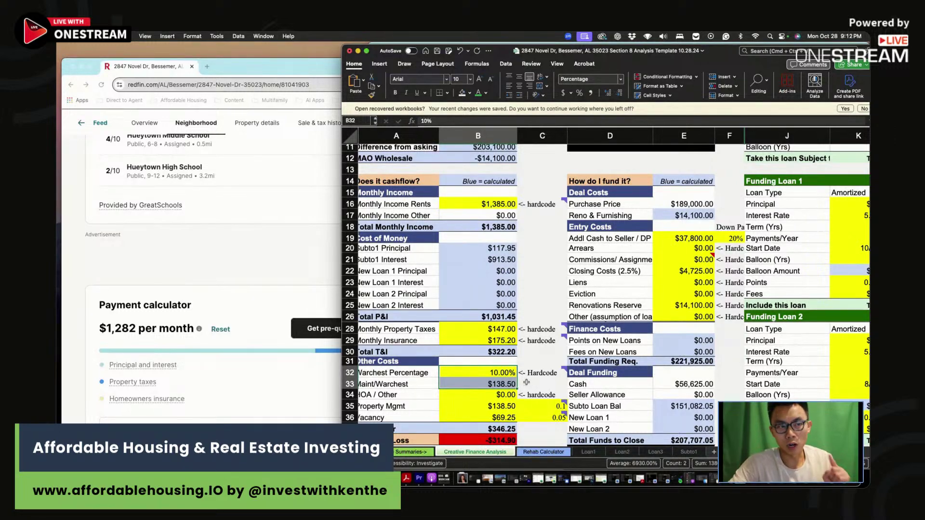
pyautogui.click(526, 382)
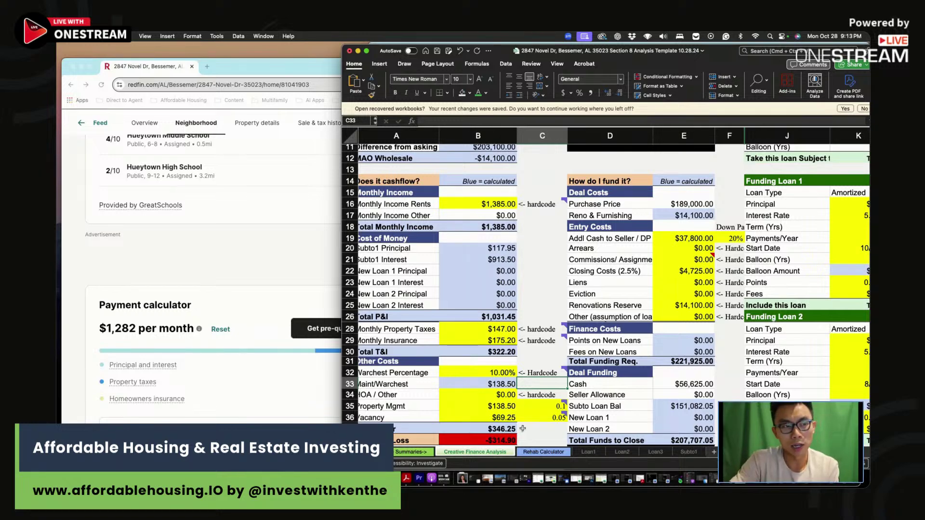
pyautogui.click(528, 410)
# Review the property management amount and the cost lines below it
pyautogui.scroll(-1, 535, 380)
pyautogui.press('Left')
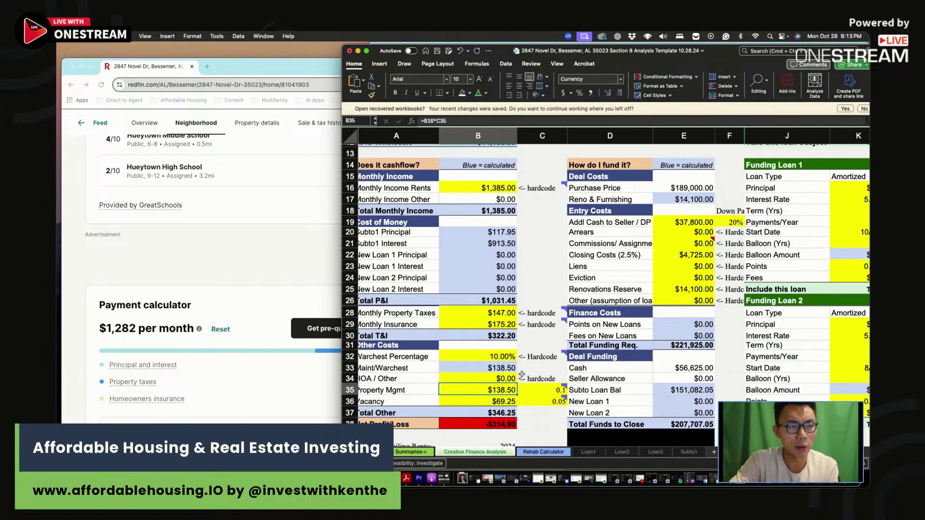
pyautogui.scroll(-1, 529, 379)
pyautogui.scroll(-1, 534, 404)
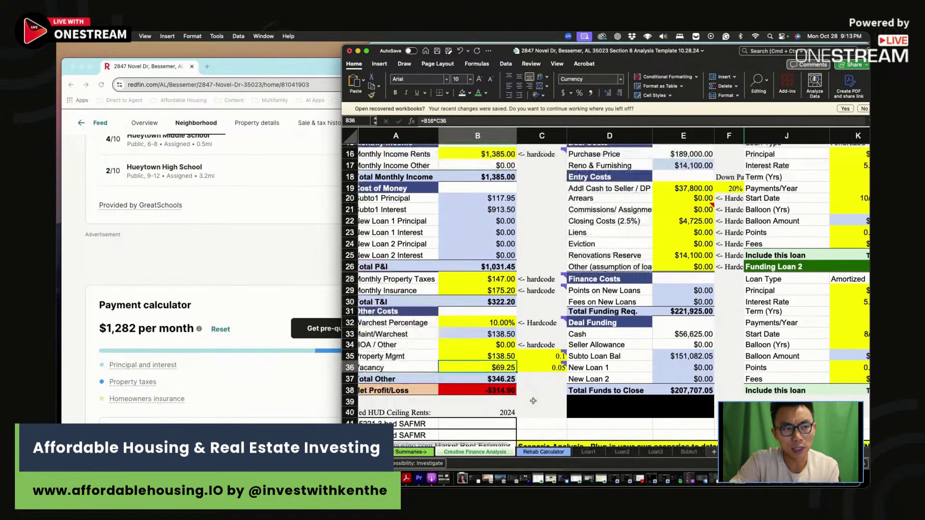
pyautogui.click(535, 386)
pyautogui.scroll(8, 536, 384)
# Make the down payment formula =B4*F19, giving $37,800 at the 20% rate
pyautogui.click(736, 328)
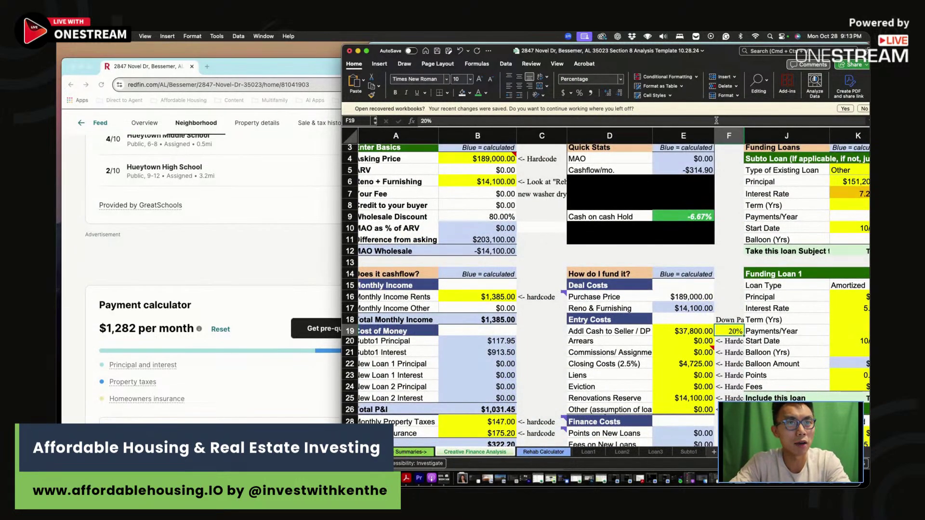
pyautogui.click(719, 135)
pyautogui.click(721, 334)
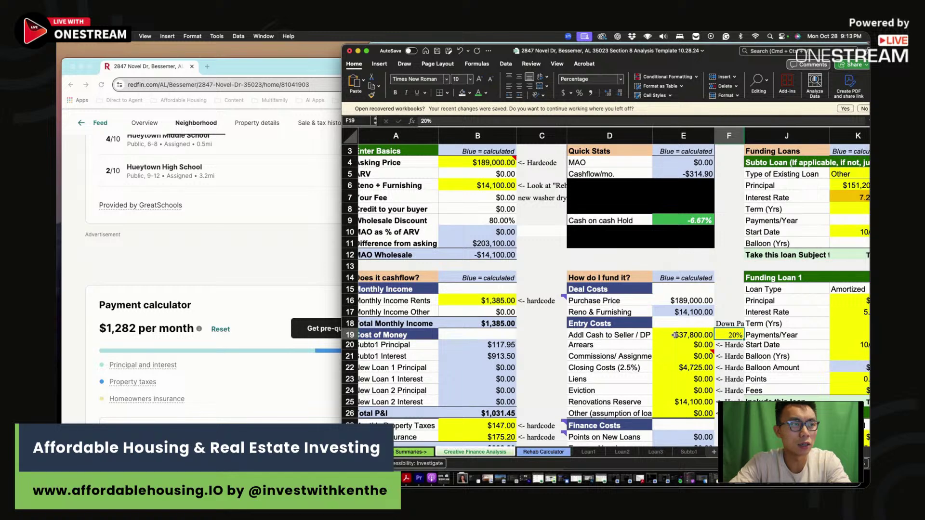
pyautogui.click(675, 334)
pyautogui.write('=')
pyautogui.click(496, 162)
pyautogui.write('*F19')
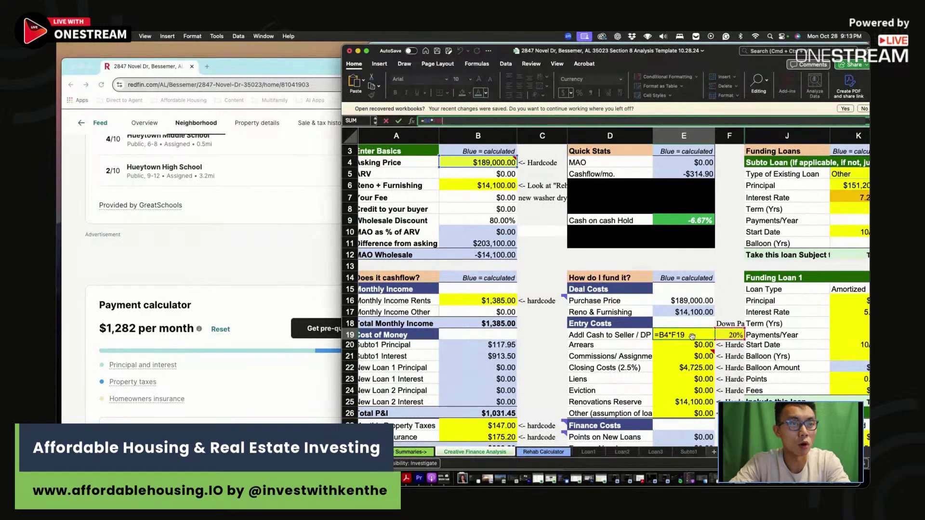
pyautogui.press('Return')
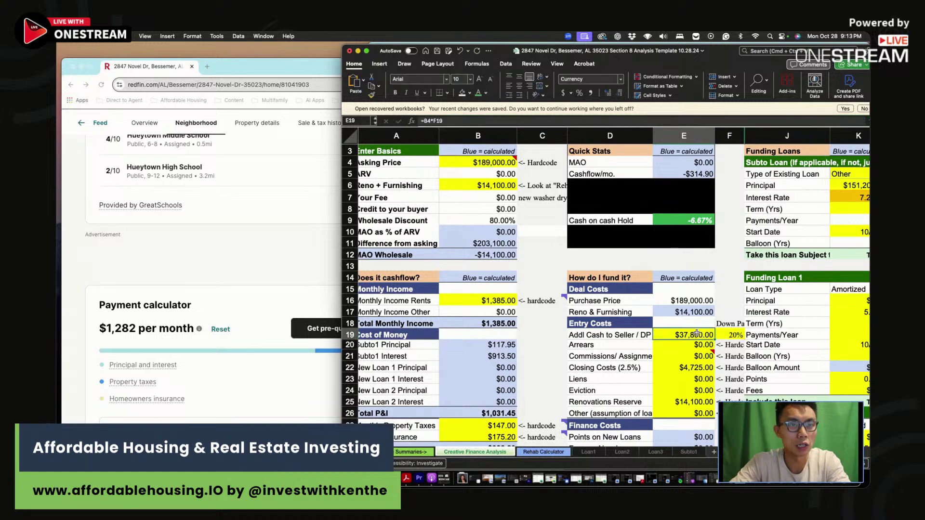
# Check the closing costs and the subject-to loan's $151,200 principal, 7.250% rate and start date
pyautogui.hscroll(1, 720, 390)
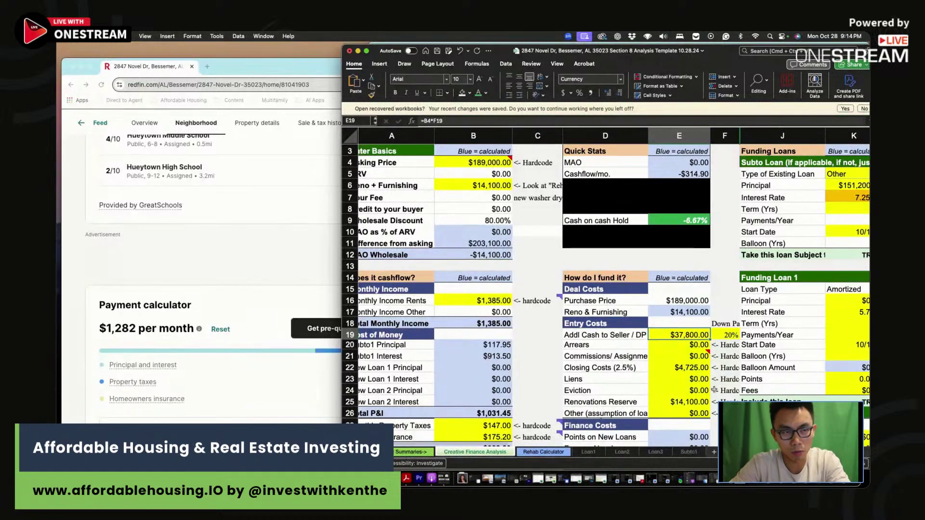
pyautogui.click(689, 369)
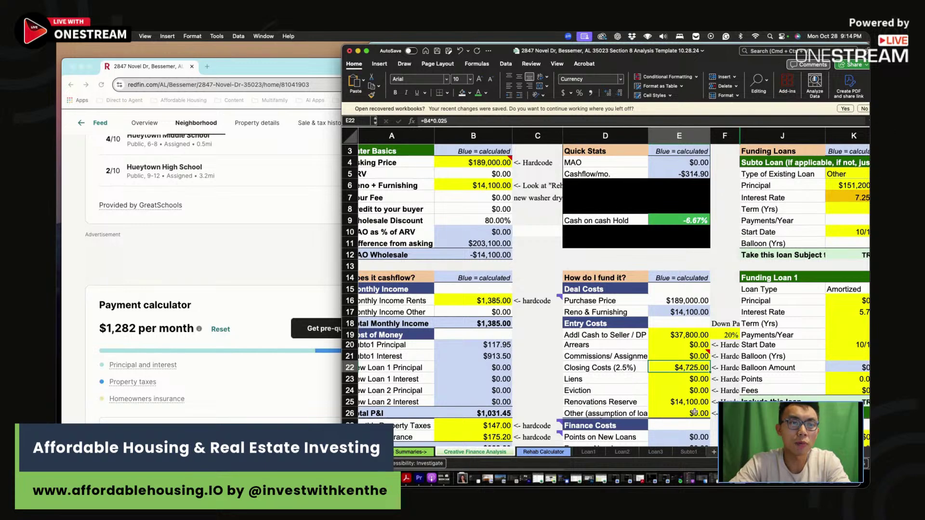
pyautogui.press('Down')
pyautogui.press('Down')
pyautogui.press('Down')
pyautogui.press('Right')
pyautogui.press('Right')
pyautogui.press('Right')
pyautogui.press('Right')
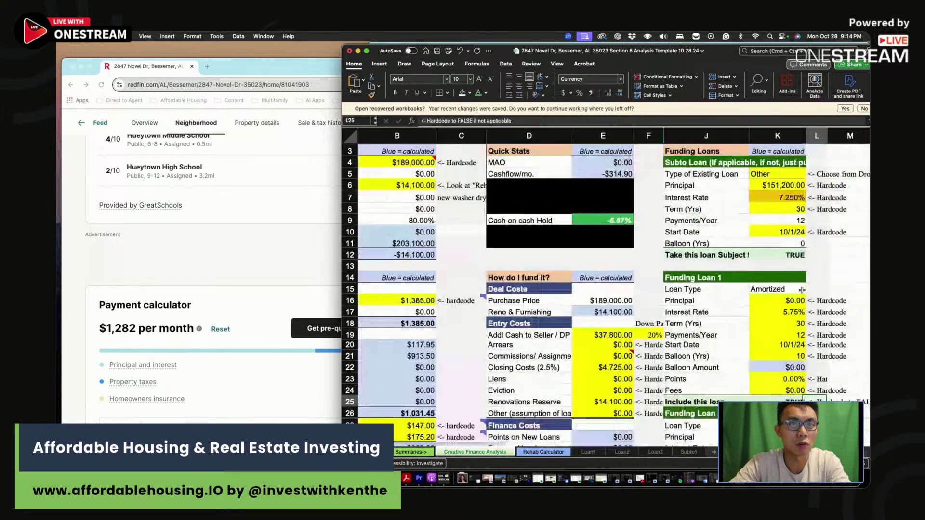
pyautogui.click(781, 187)
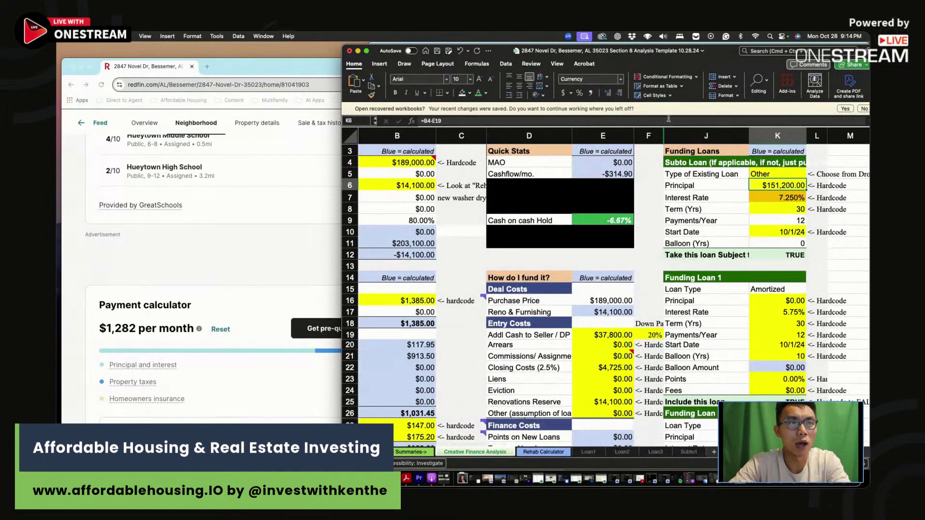
pyautogui.click(448, 121)
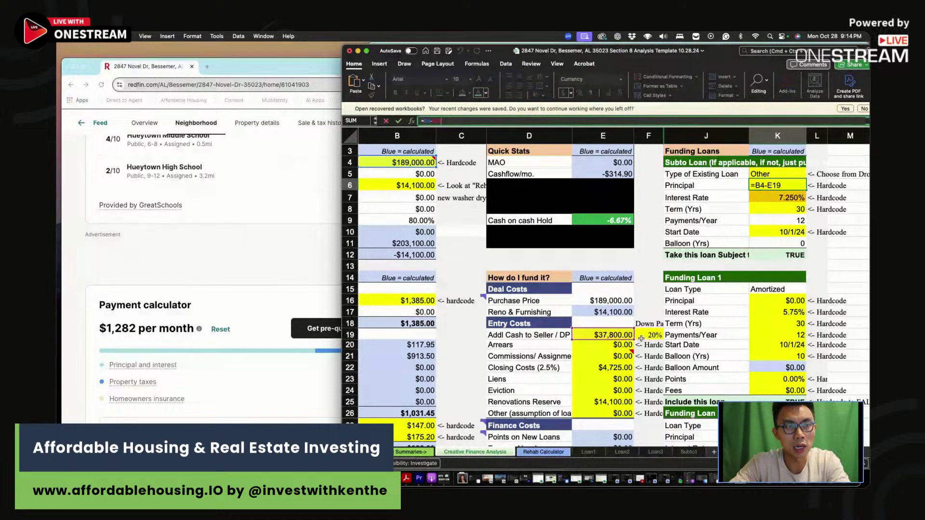
pyautogui.press('Escape')
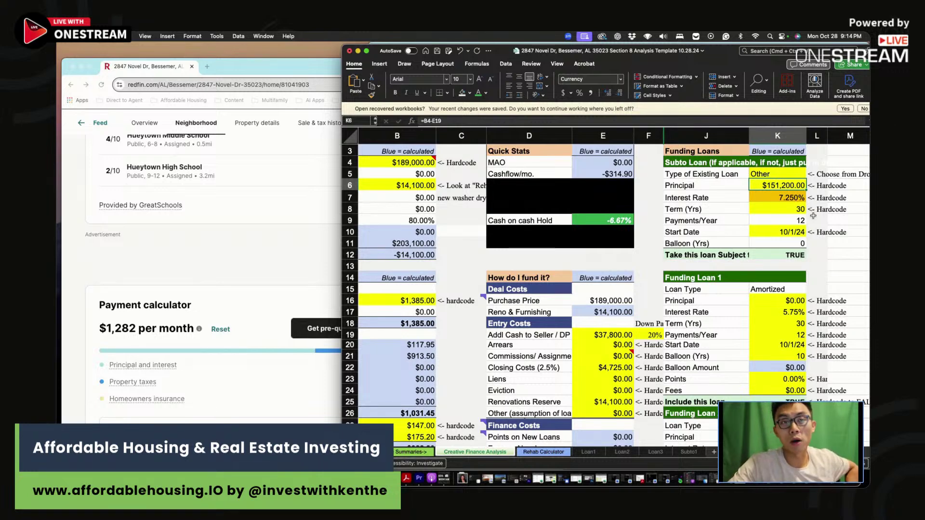
pyautogui.press('Down')
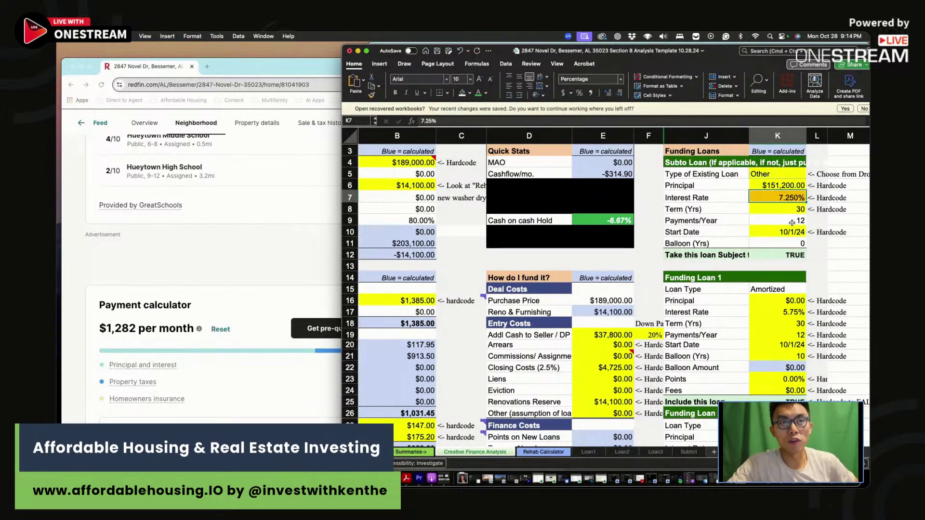
pyautogui.click(785, 235)
pyautogui.scroll(-2, 675, 270)
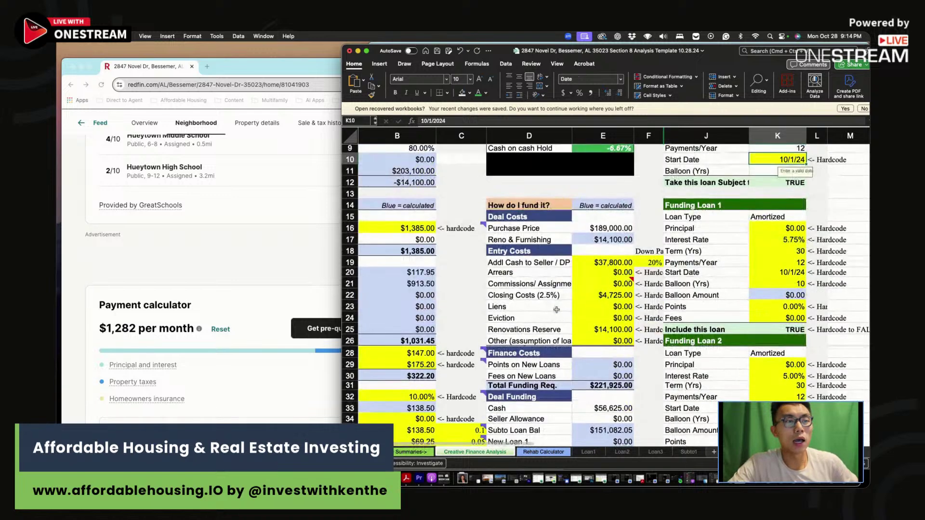
pyautogui.scroll(-3, 556, 310)
# Clear the second scenario row's old values
pyautogui.click(462, 359)
pyautogui.scroll(-1, 477, 346)
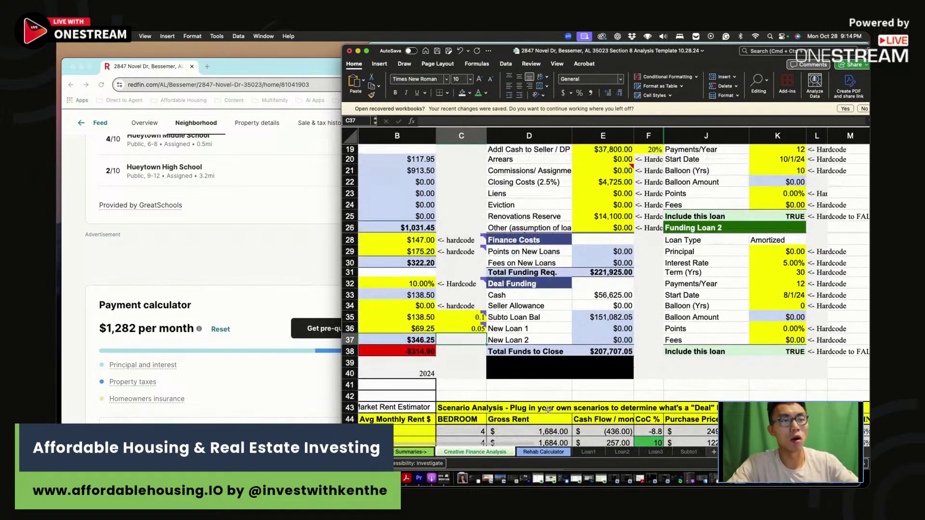
pyautogui.scroll(-1, 548, 409)
pyautogui.moveTo(545, 422); pyautogui.dragTo(848, 433)
pyautogui.press('Delete')
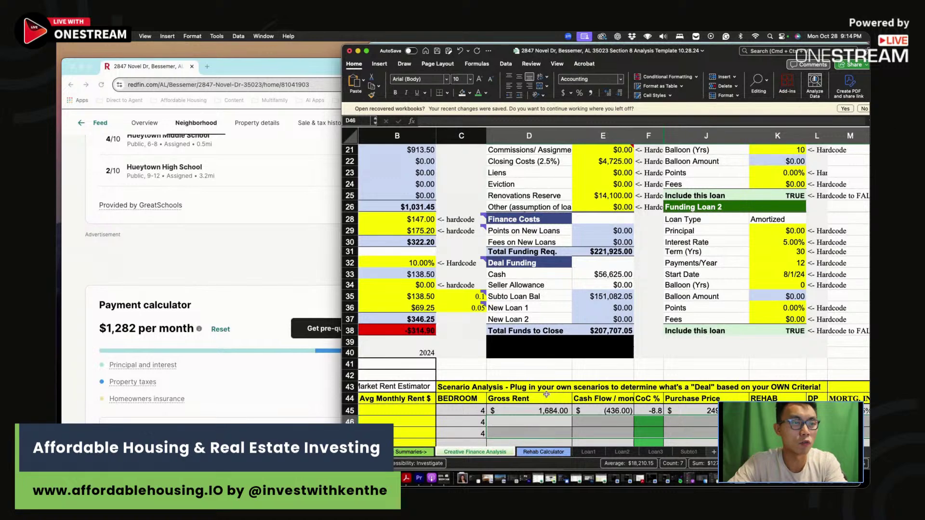
# Enter 1385 gross rent and -6.7 CoC in the first scenario row
pyautogui.click(545, 411)
pyautogui.scroll(5, 550, 400)
pyautogui.write('1385')
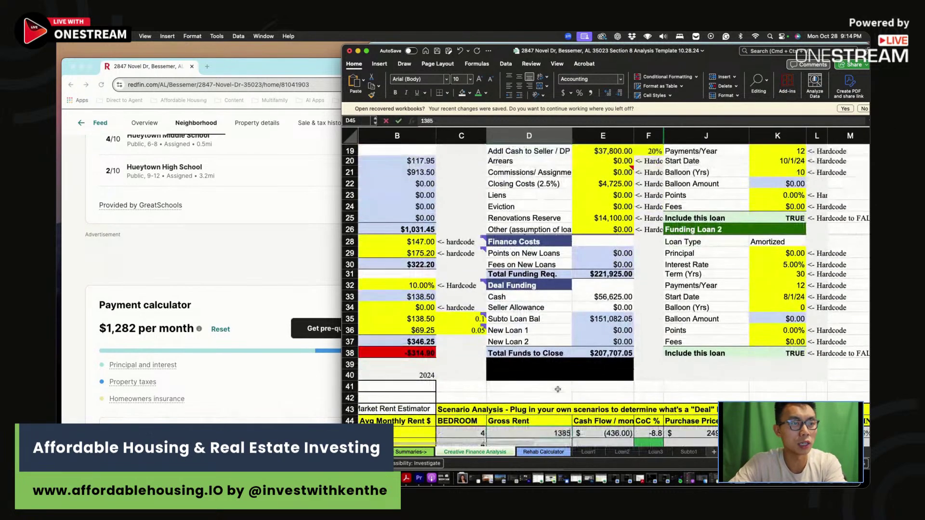
pyautogui.scroll(-1, 558, 389)
pyautogui.click(599, 423)
pyautogui.write('=')
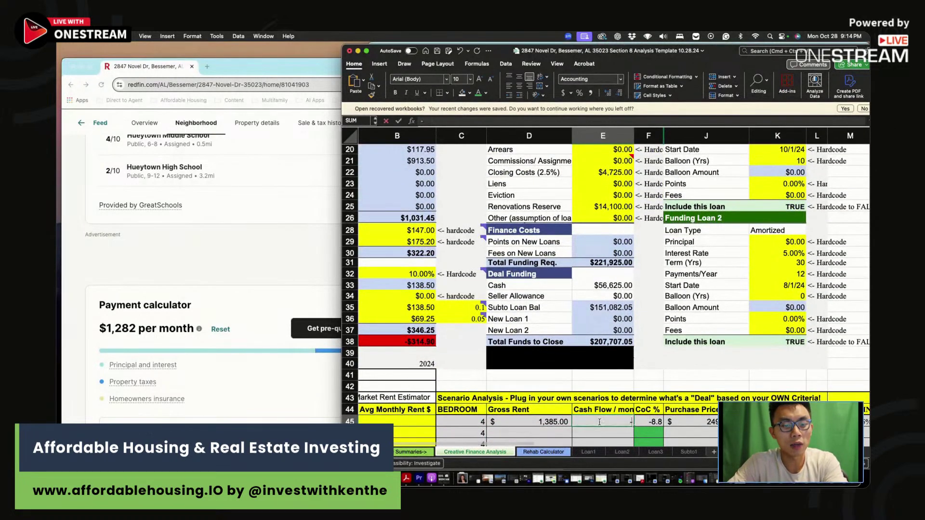
pyautogui.press('Escape')
pyautogui.click(653, 422)
pyautogui.scroll(5, 655, 420)
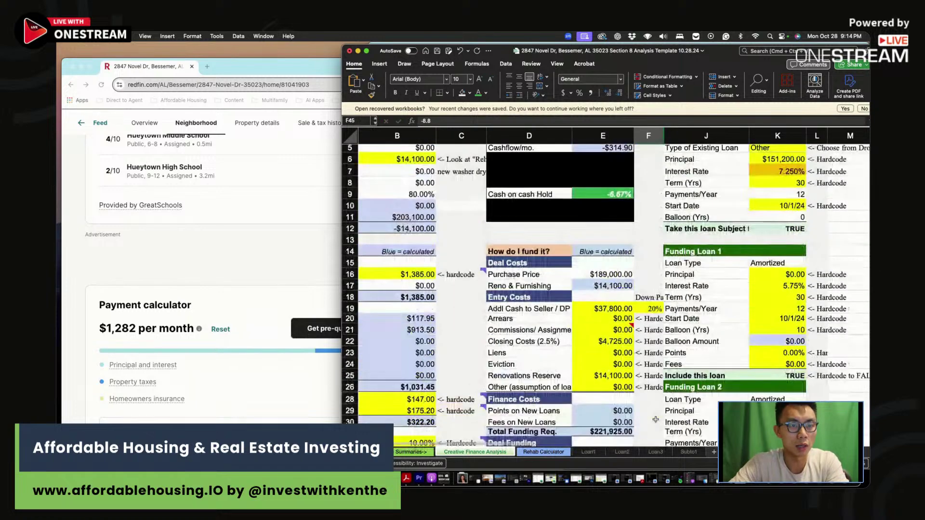
pyautogui.scroll(2, 655, 420)
pyautogui.scroll(-6, 656, 420)
pyautogui.write('-6.7')
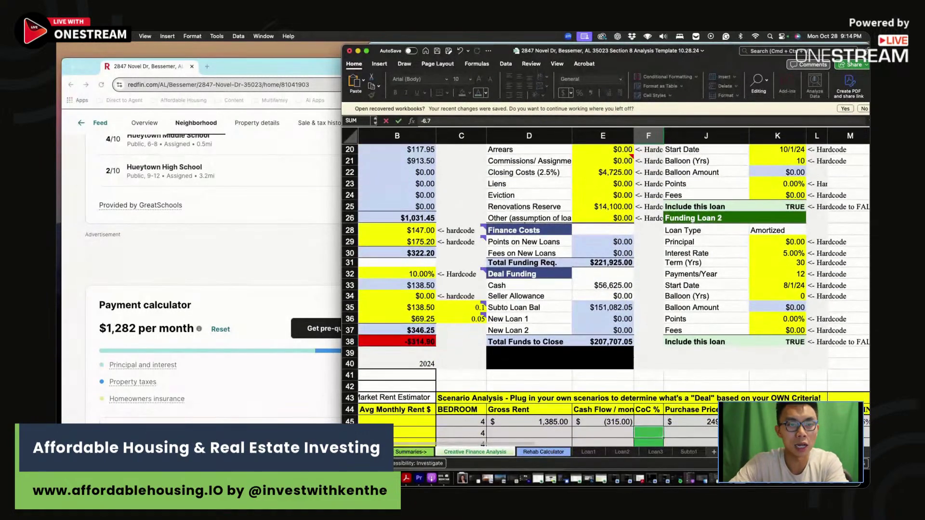
pyautogui.press('Tab')
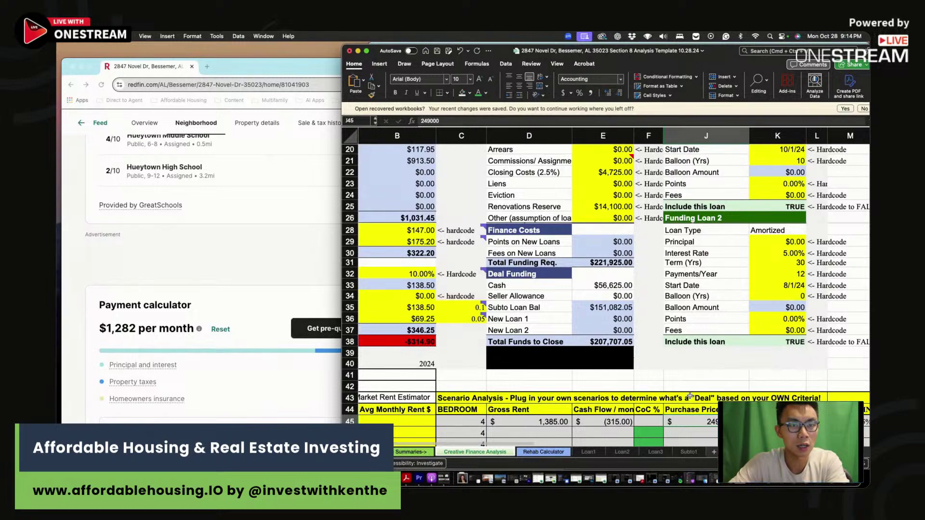
# Enter the first scenario's $189,000 purchase price and $14,100 rehab cost
pyautogui.scroll(6, 701, 403)
pyautogui.scroll(-7, 644, 364)
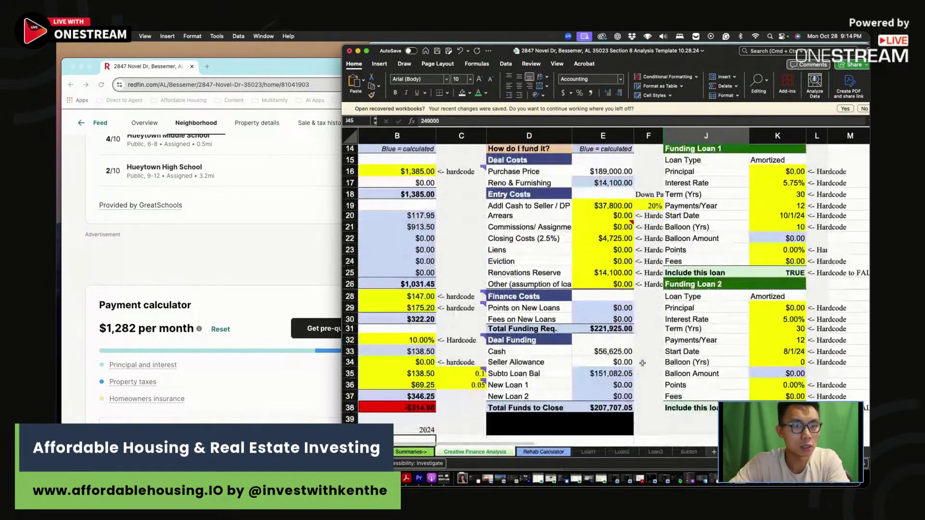
pyautogui.scroll(1, 644, 364)
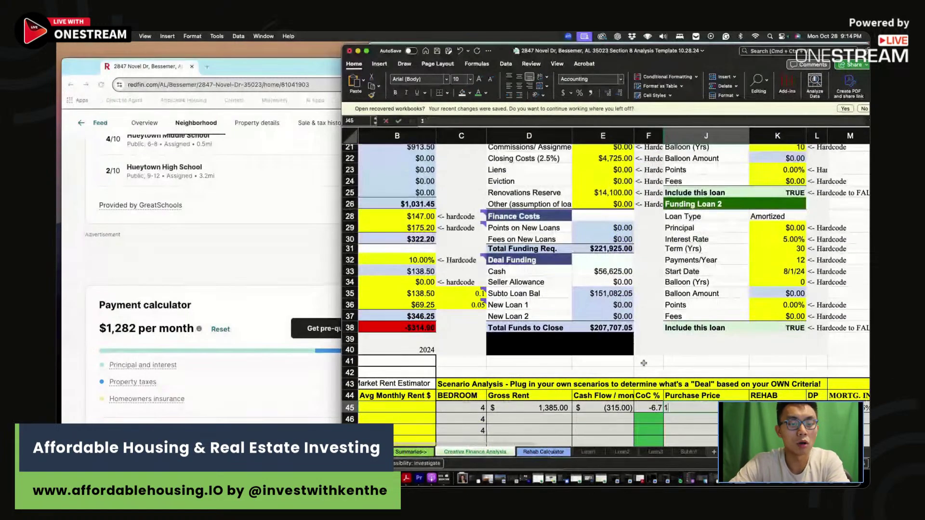
pyautogui.write('189000')
pyautogui.press('Tab')
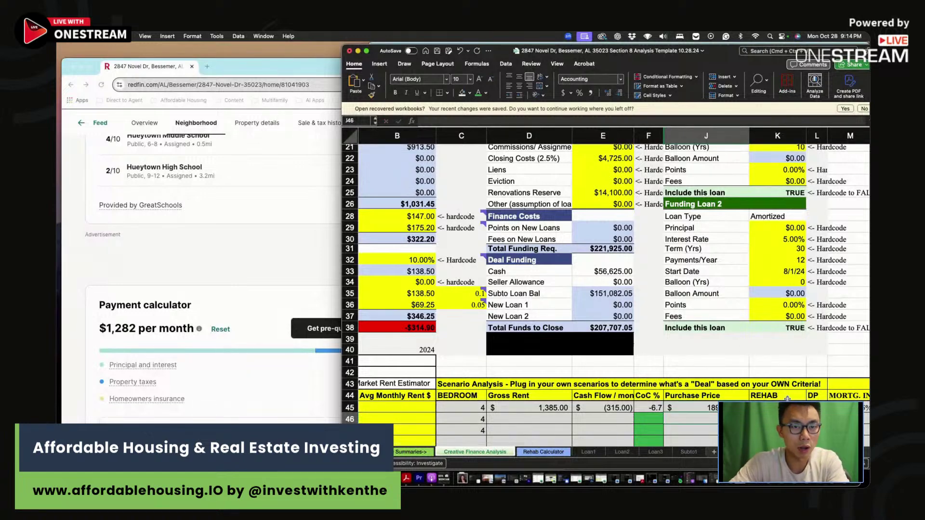
pyautogui.scroll(5, 757, 386)
pyautogui.scroll(-4, 722, 371)
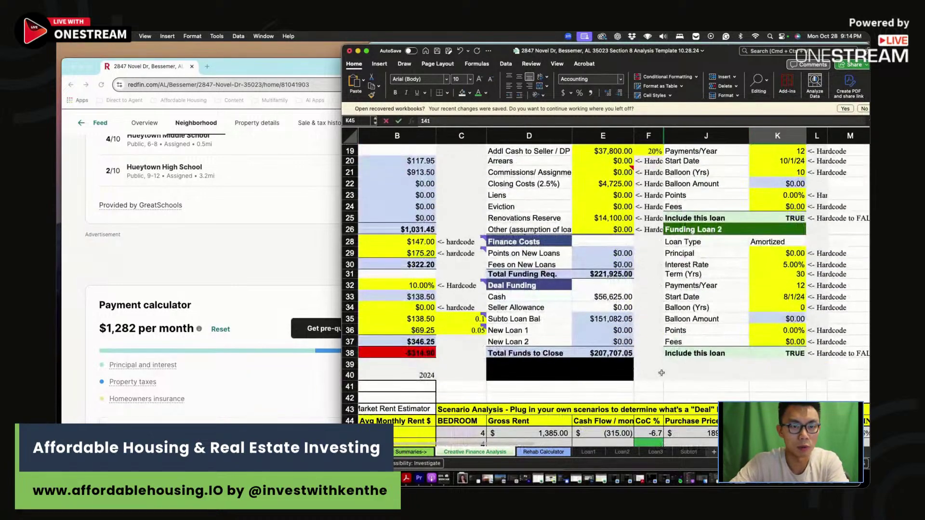
pyautogui.press('Down')
pyautogui.write('14100')
pyautogui.press('Up')
pyautogui.press('Right')
pyautogui.press('Right')
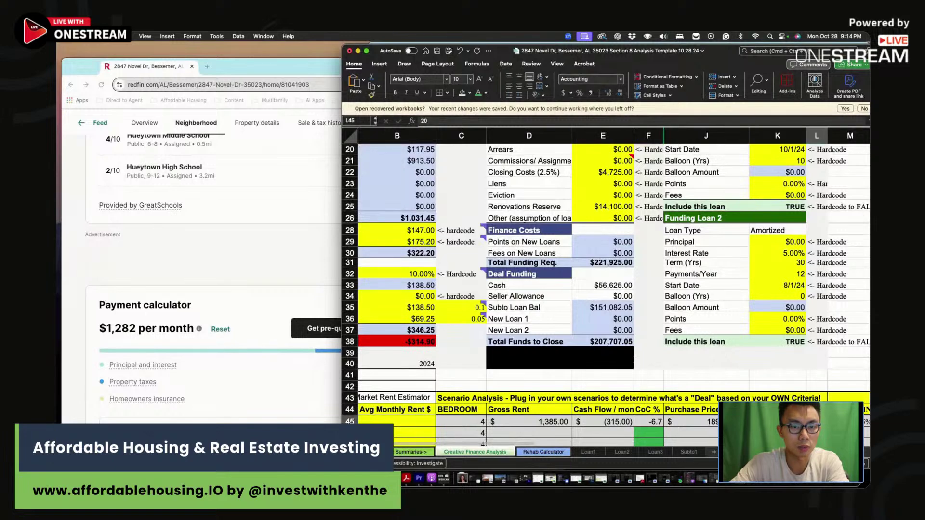
# Select the purchase price in B4 and start typing 80,000
pyautogui.scroll(6, 644, 390)
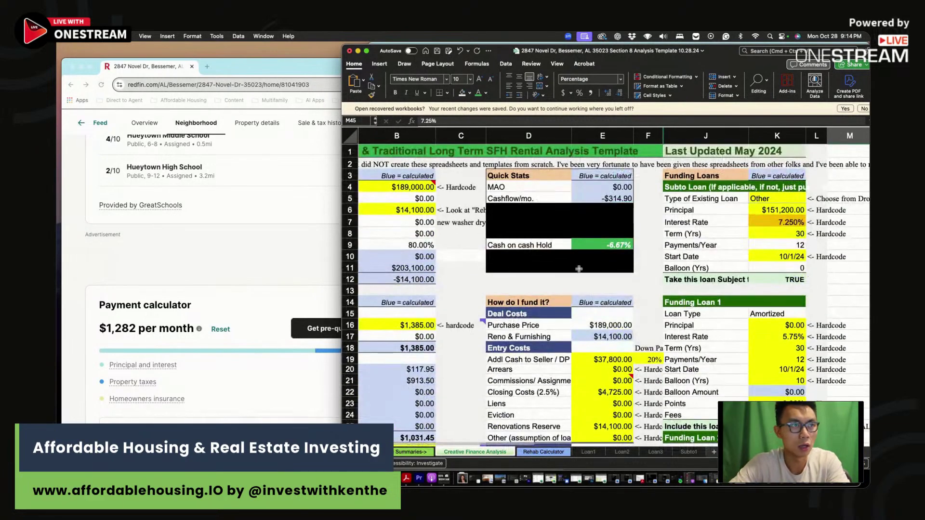
pyautogui.click(403, 188)
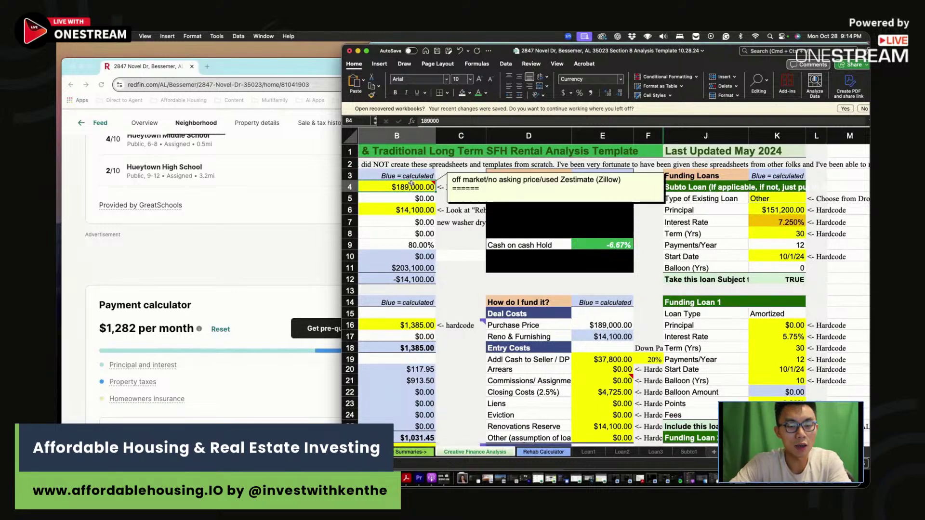
pyautogui.write('8')
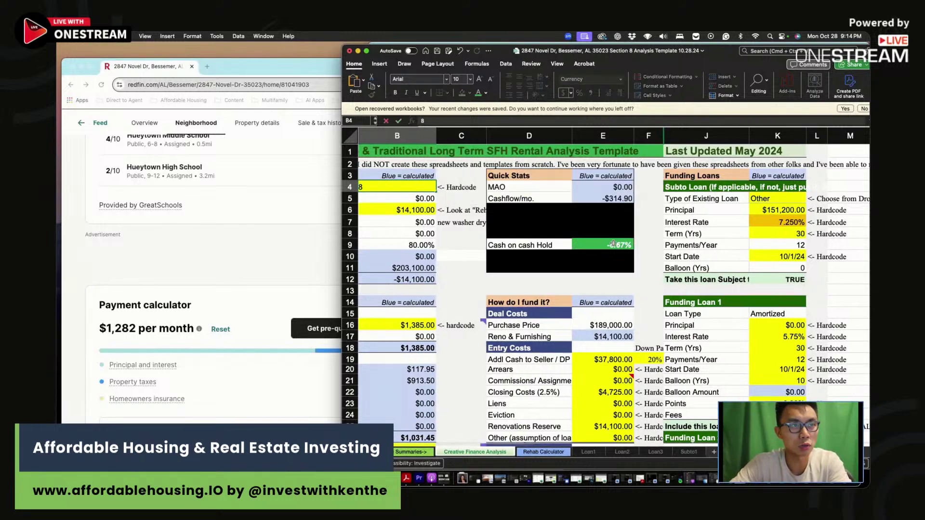
pyautogui.write('0,')
pyautogui.write('000')
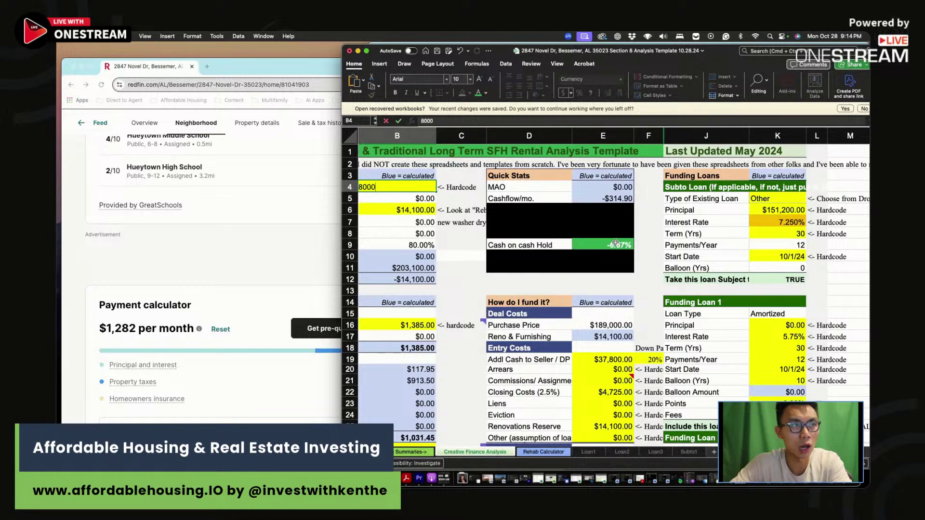
# Set the purchase price to $80,000 and record 10.5 as the second scenario's cash-on-cash
pyautogui.press('Return')
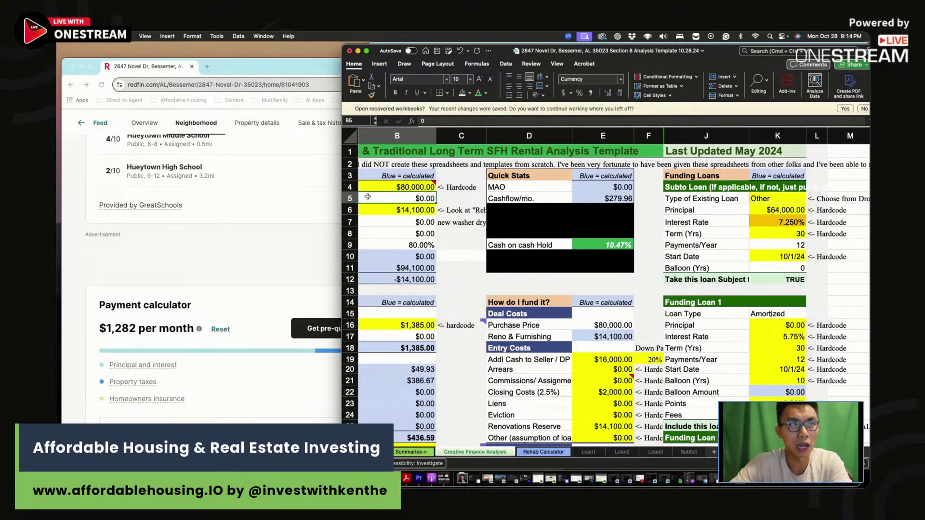
pyautogui.click(627, 247)
pyautogui.scroll(-10, 661, 289)
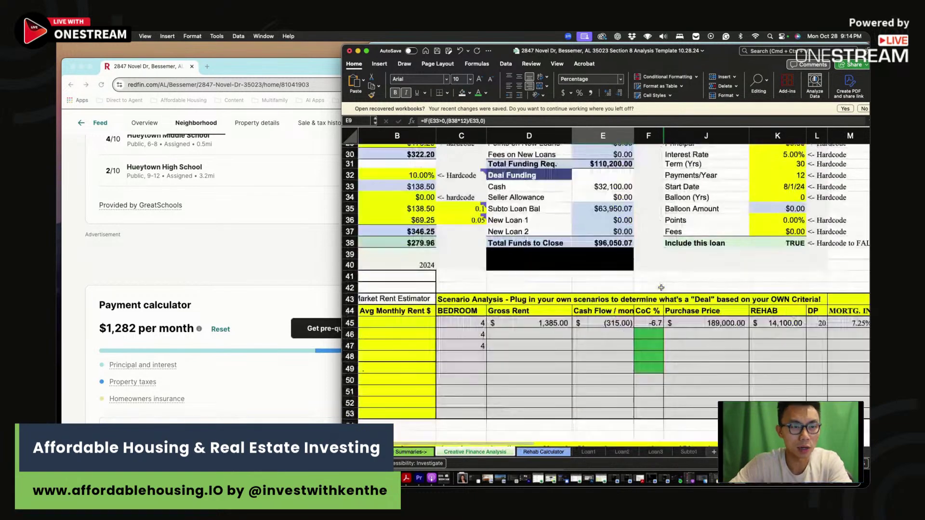
pyautogui.press('super+v')
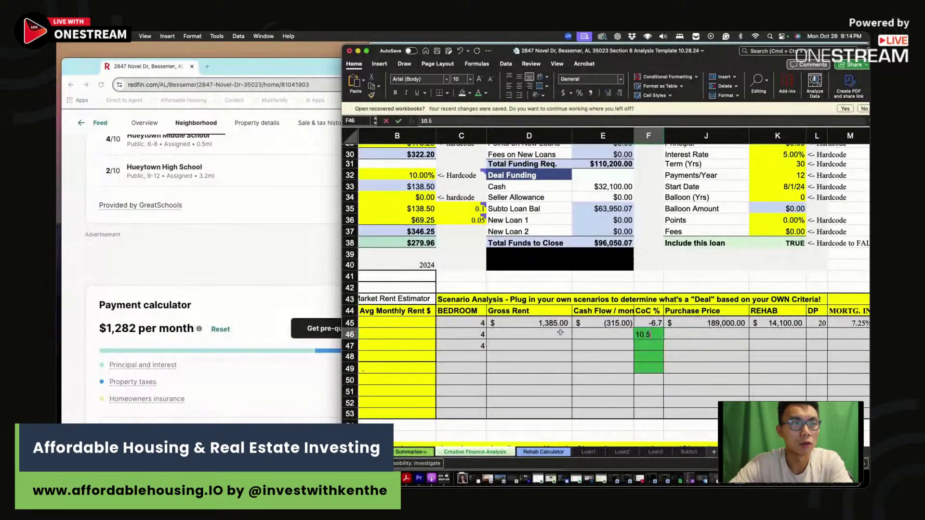
# Enter the second scenario's gross rent 1385, cash flow 280 and purchase price 80000
pyautogui.click(560, 333)
pyautogui.write('1385')
pyautogui.click(611, 335)
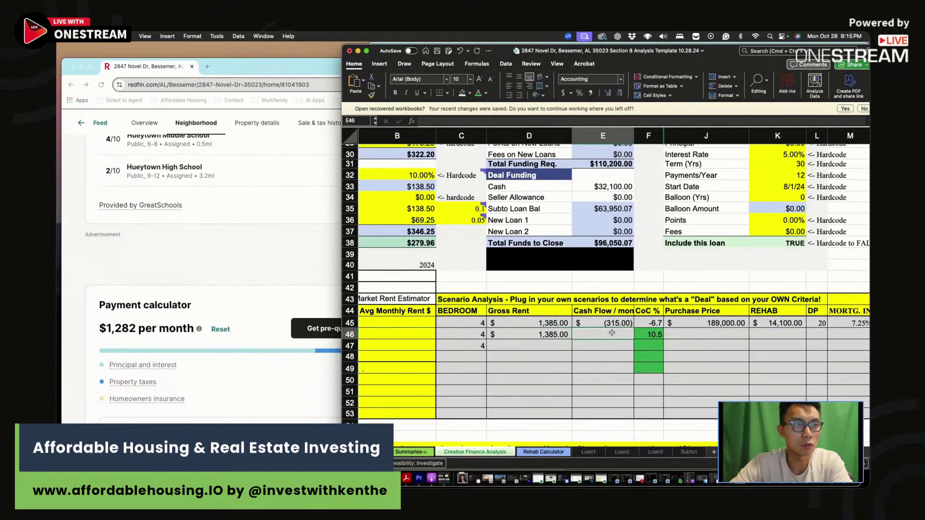
pyautogui.write('280')
pyautogui.click(687, 332)
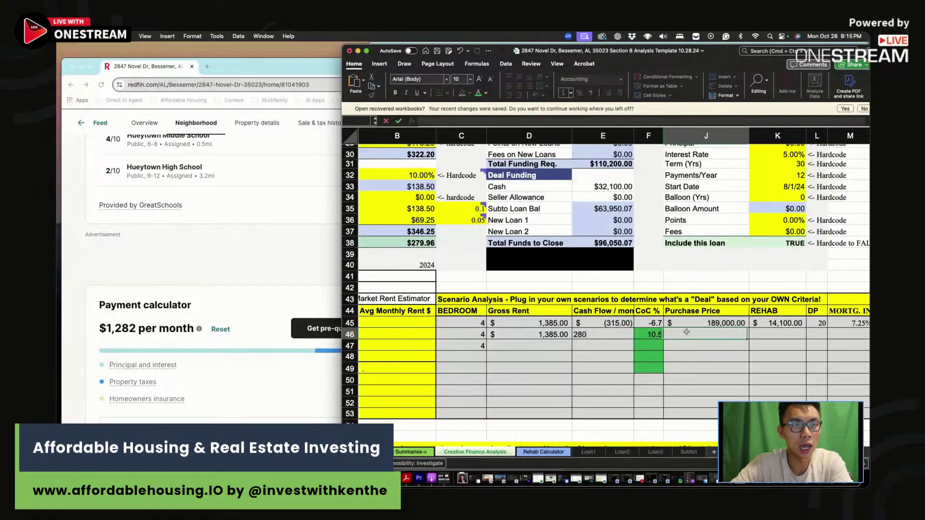
pyautogui.write('80000')
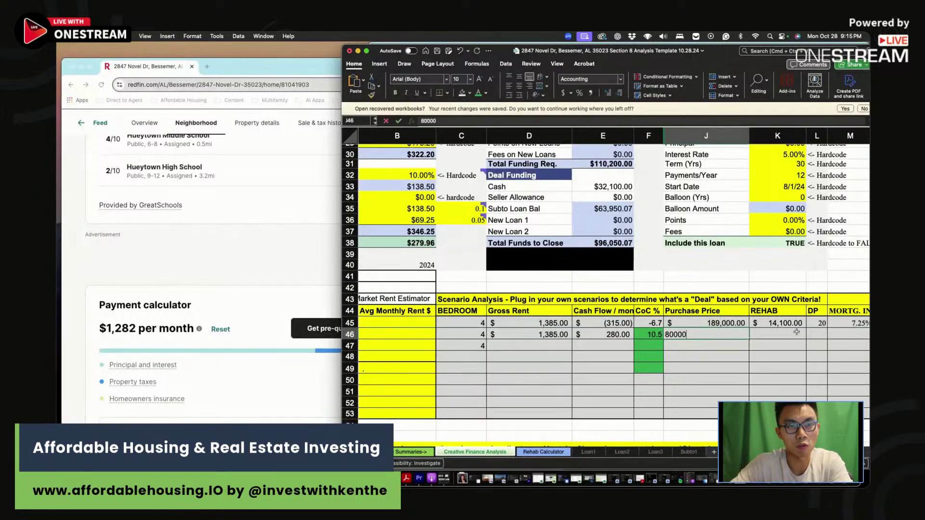
pyautogui.click(796, 332)
# Set the second scenario's mortgage interest rate to 7.25% and recheck its purchase price
pyautogui.scroll(10, 725, 346)
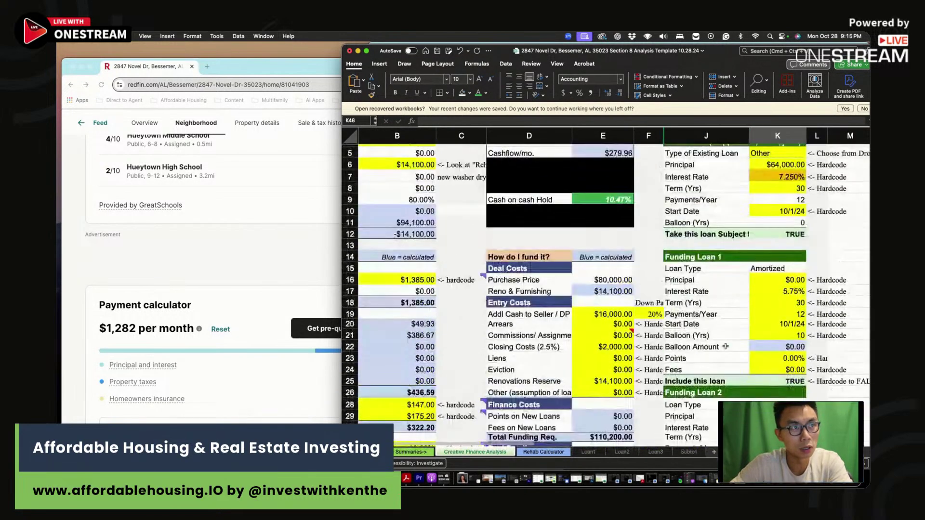
pyautogui.scroll(-6, 725, 347)
pyautogui.click(817, 424)
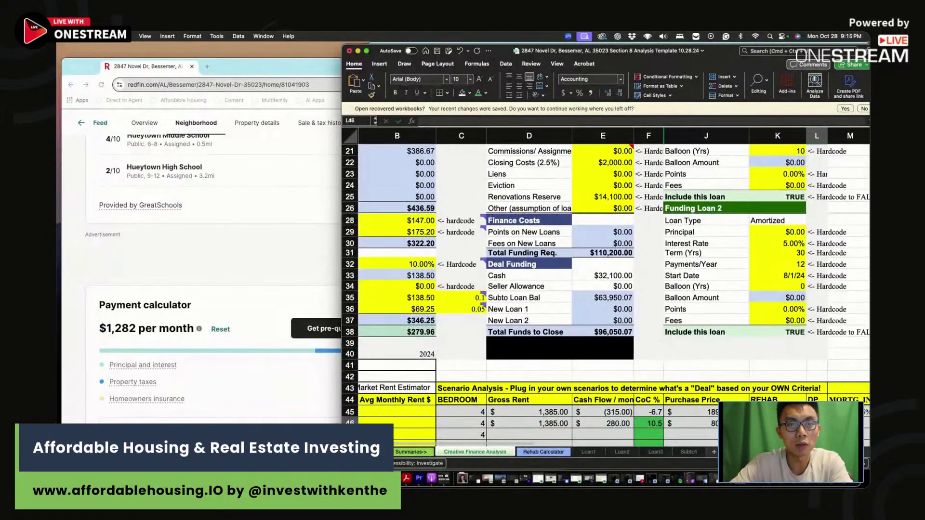
pyautogui.click(850, 424)
pyautogui.write('7.25')
pyautogui.press('Return')
pyautogui.click(717, 420)
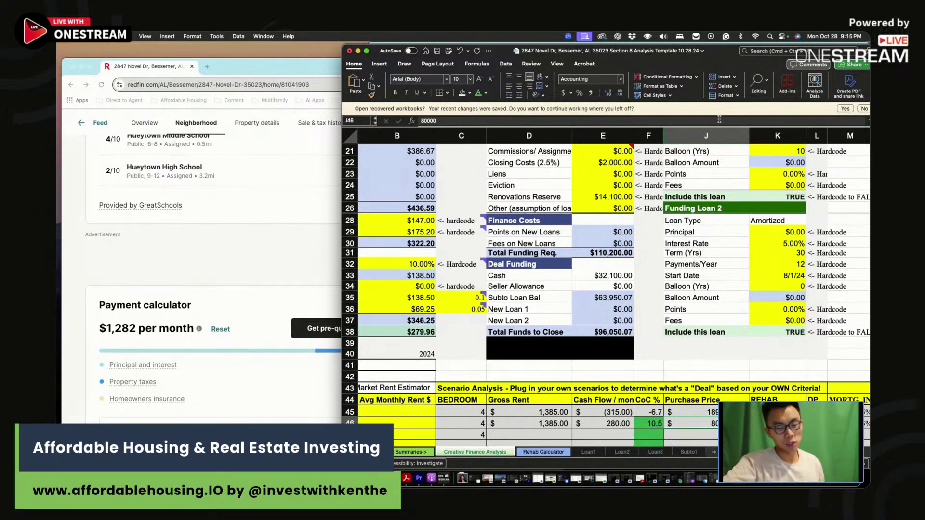
pyautogui.hscroll(2, 770, 236)
pyautogui.click(633, 310)
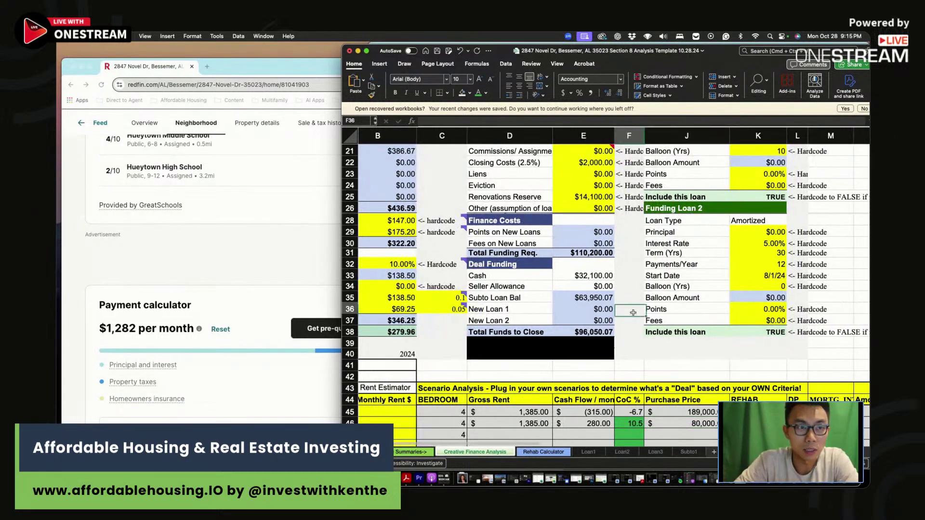
pyautogui.scroll(1, 633, 313)
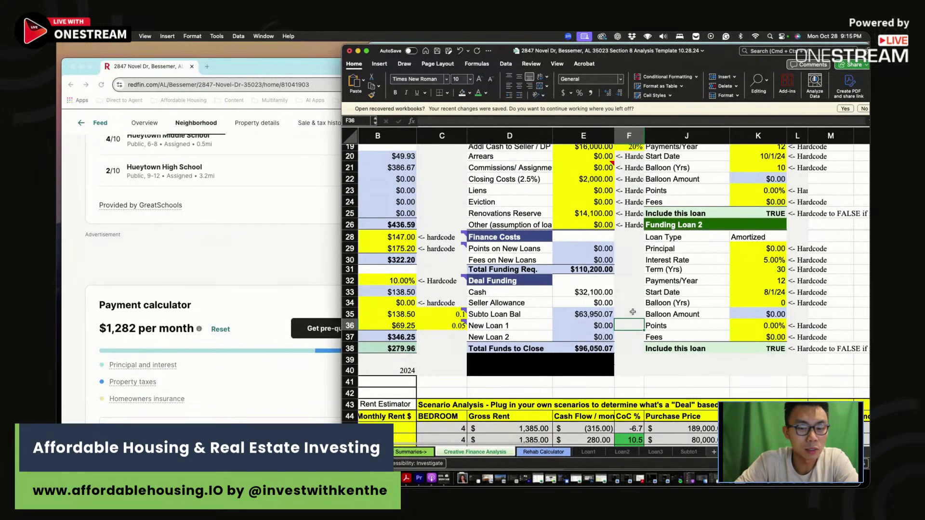
pyautogui.scroll(10, 633, 312)
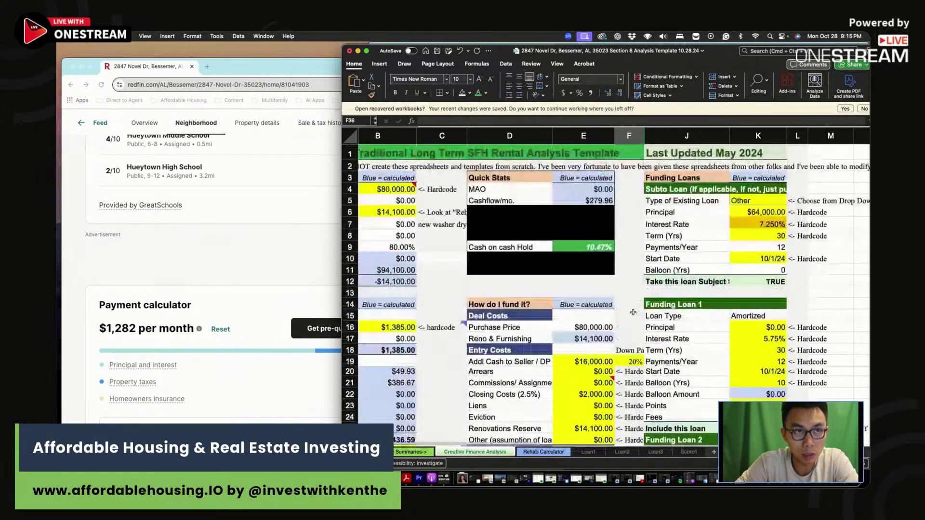
pyautogui.click(630, 238)
pyautogui.click(593, 239)
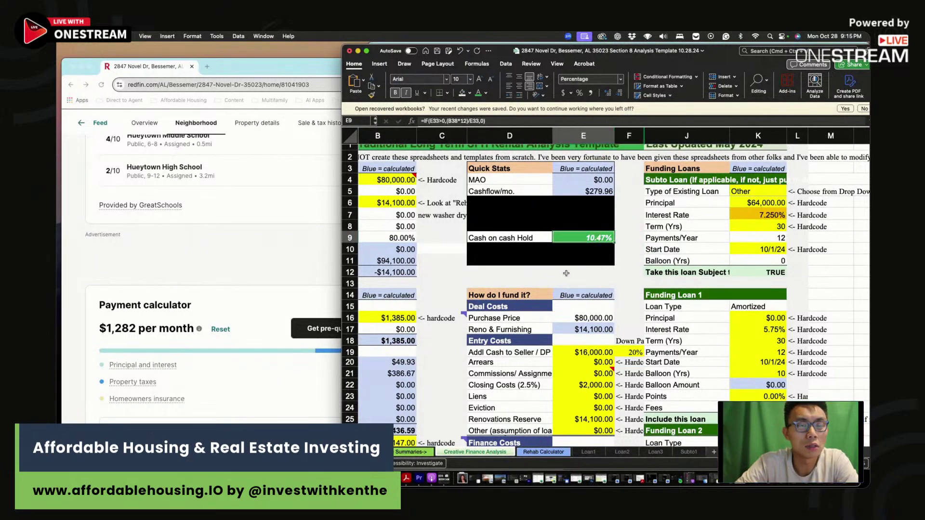
pyautogui.click(566, 273)
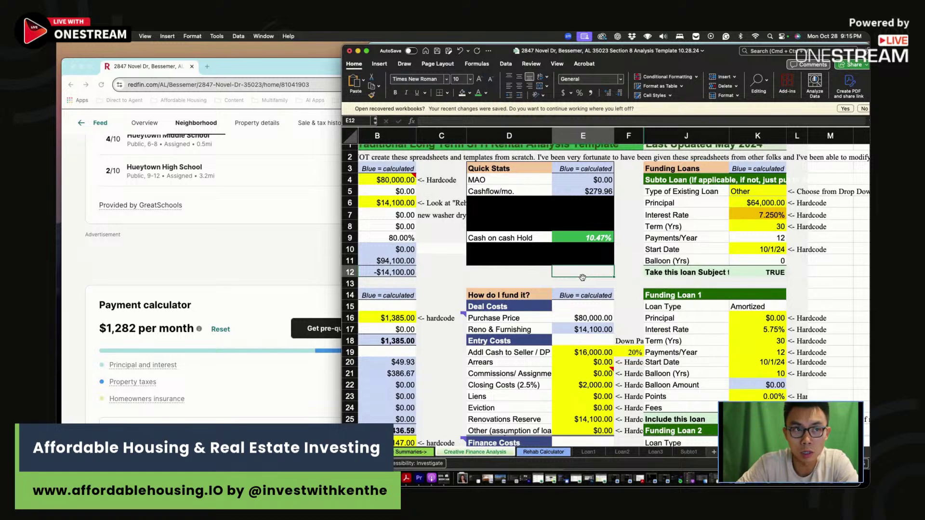
pyautogui.click(627, 284)
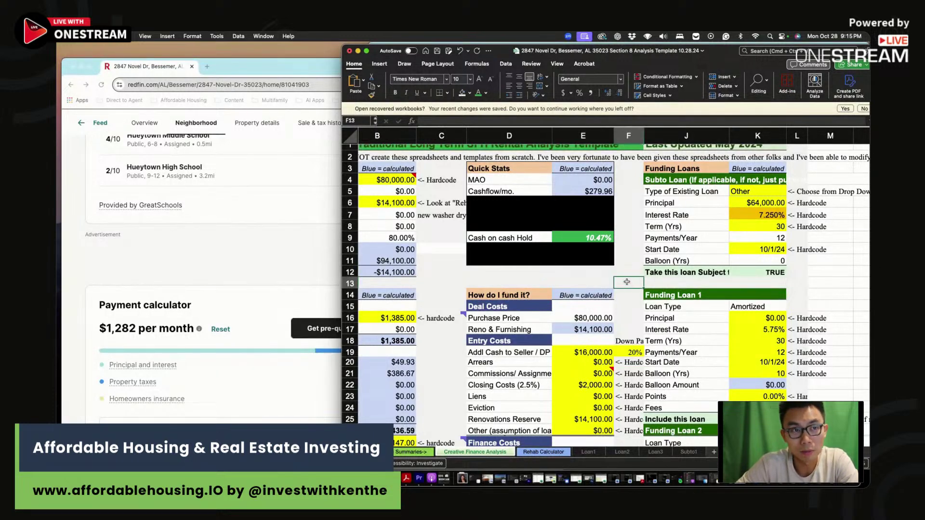
pyautogui.scroll(-10, 627, 282)
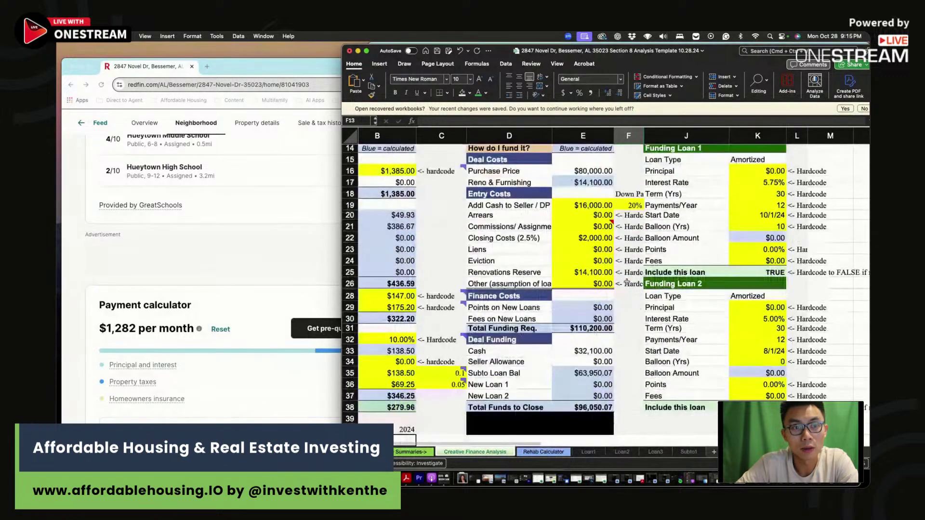
pyautogui.scroll(6, 627, 282)
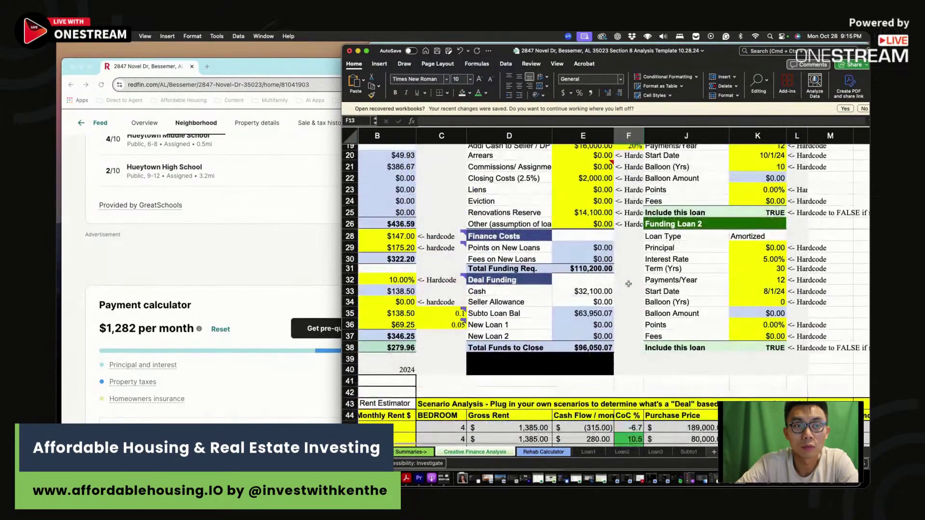
pyautogui.click(628, 223)
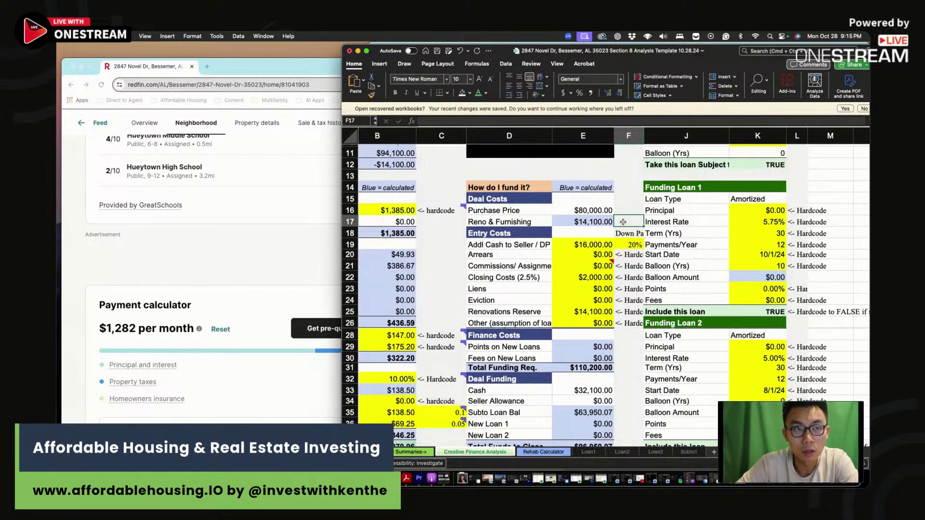
pyautogui.scroll(2, 626, 212)
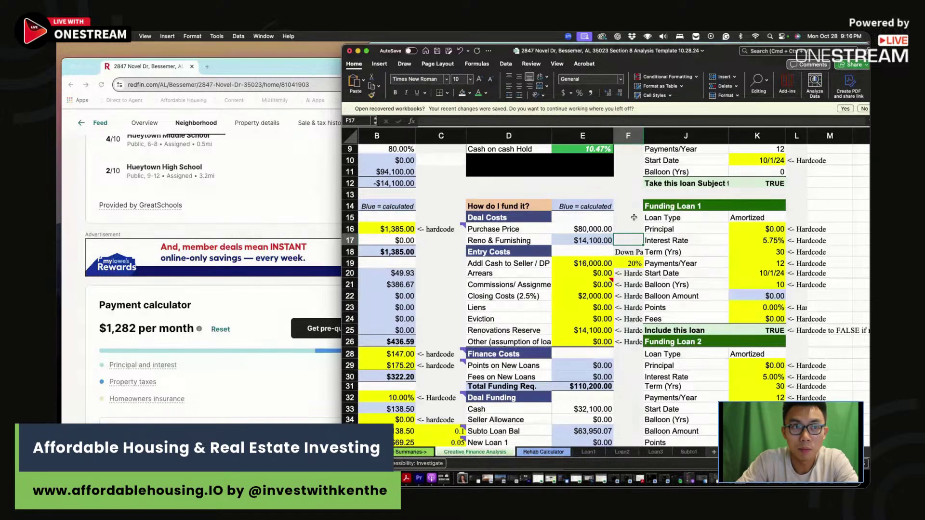
pyautogui.scroll(5, 583, 171)
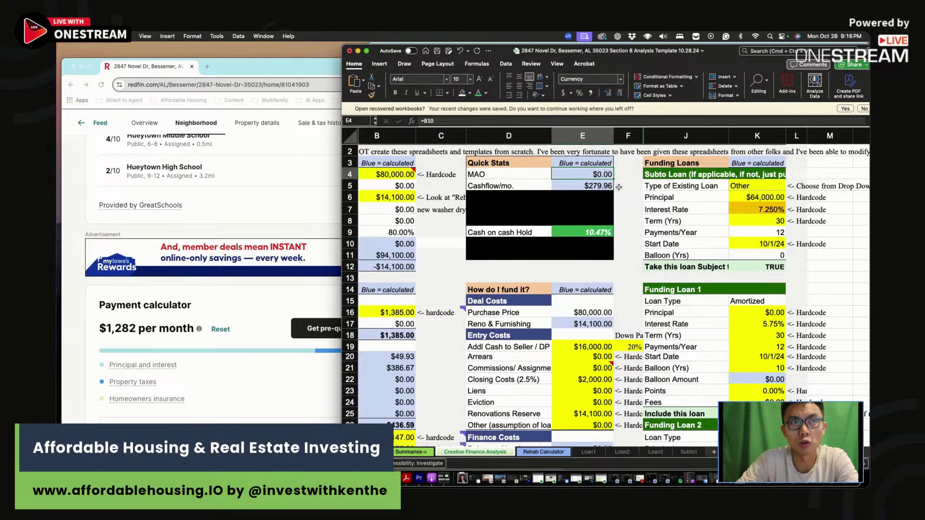
pyautogui.click(619, 187)
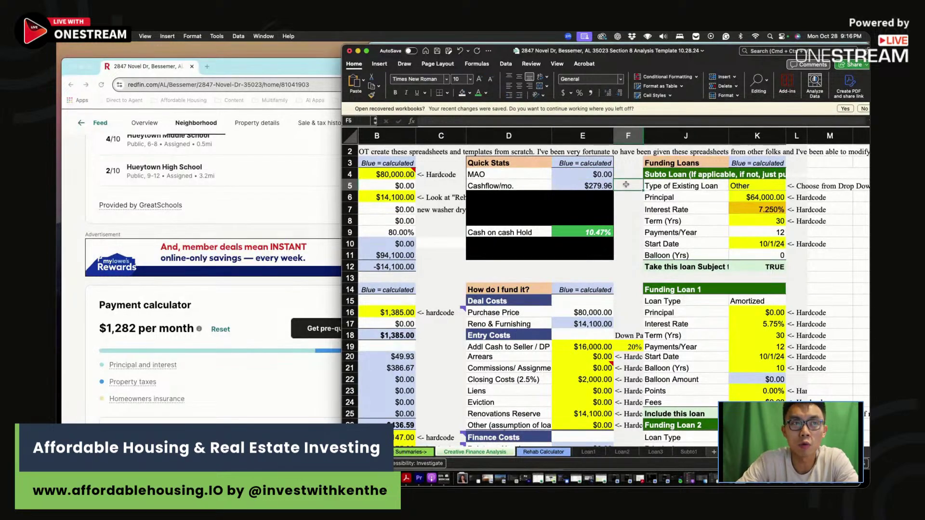
pyautogui.hscroll(-1, 626, 184)
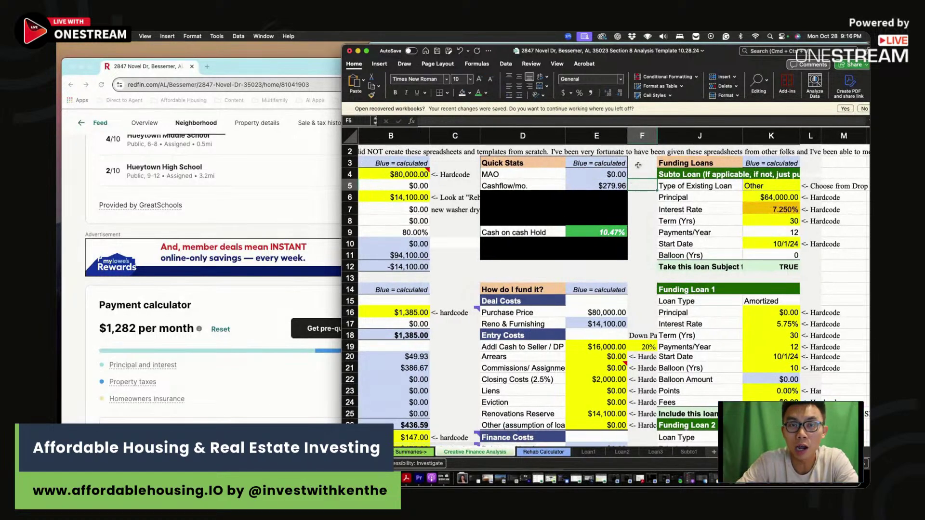
pyautogui.moveTo(641, 163); pyautogui.dragTo(643, 201)
pyautogui.click(643, 201)
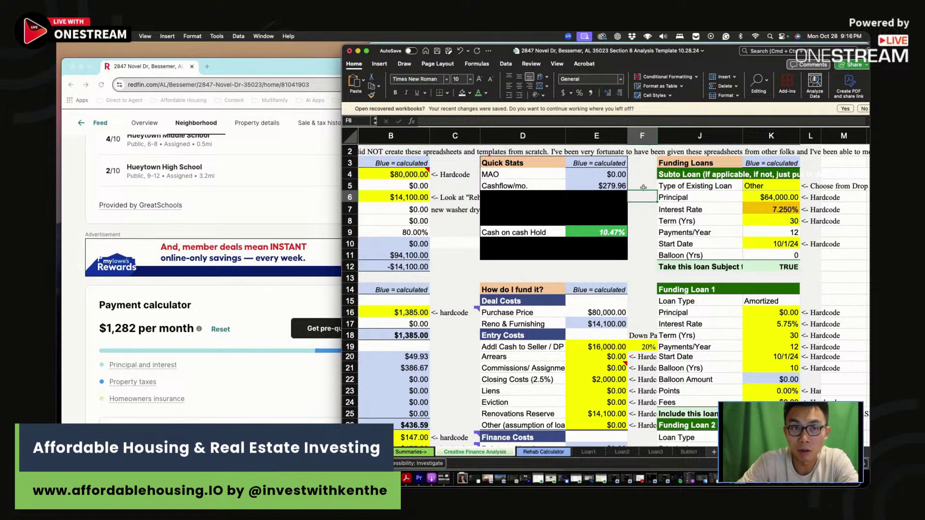
pyautogui.click(644, 209)
pyautogui.click(651, 244)
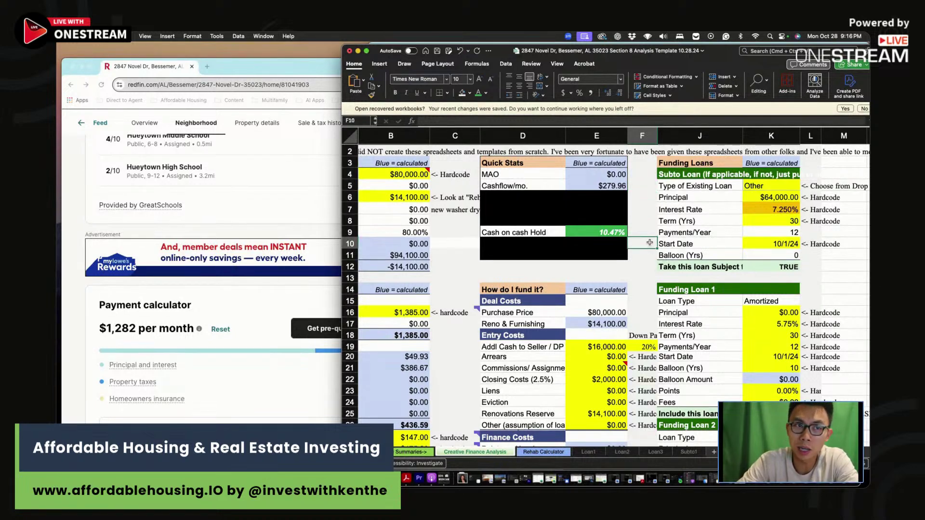
pyautogui.click(646, 222)
pyautogui.click(644, 255)
pyautogui.scroll(-4, 644, 249)
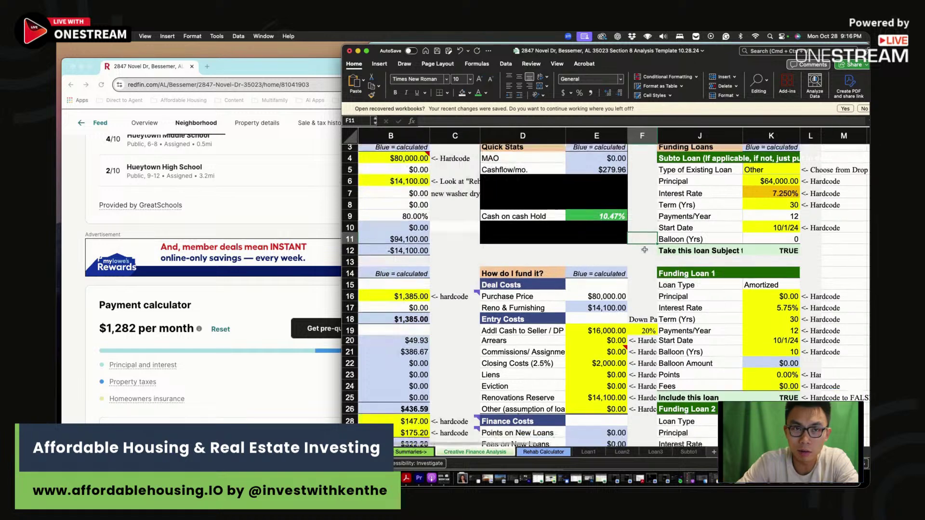
pyautogui.scroll(-10, 645, 249)
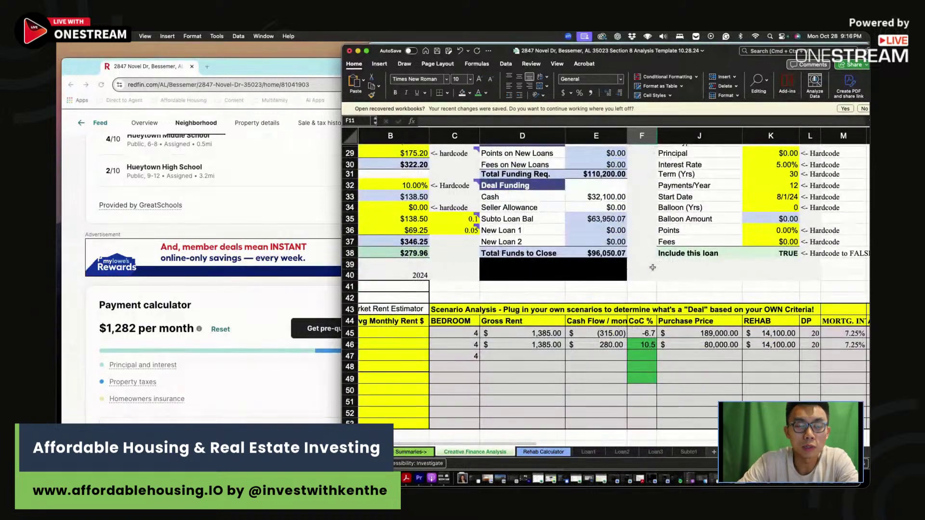
# Load affordablehousing.io in a new browser tab
pyautogui.click(208, 66)
pyautogui.write('affordablehousing.io')
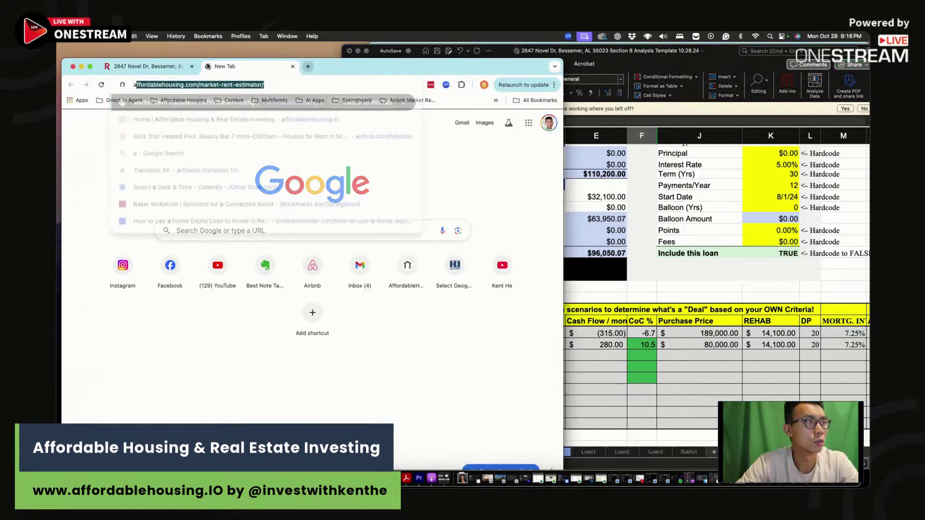
pyautogui.press('Return')
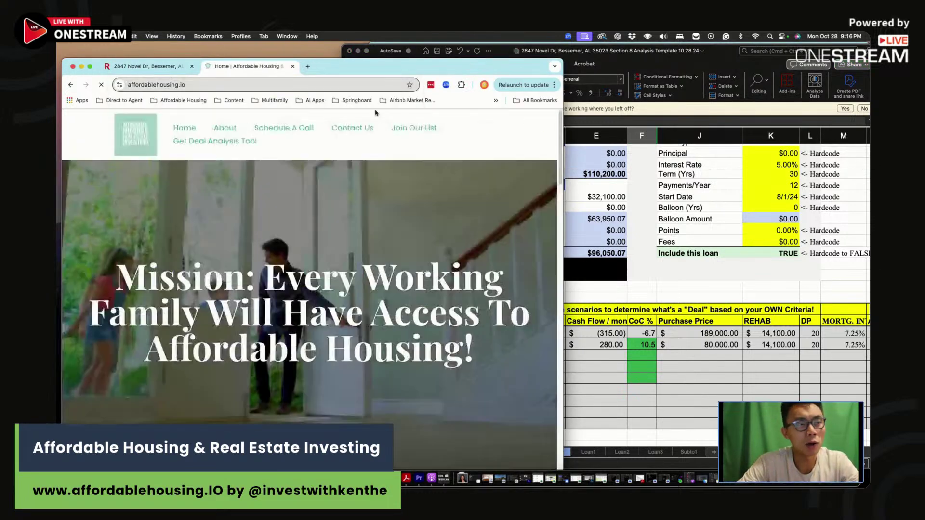
# Open the site's Get Deal Analysis Tool page, then return to the spreadsheet
pyautogui.hotkey('ctrl', 'Tab')
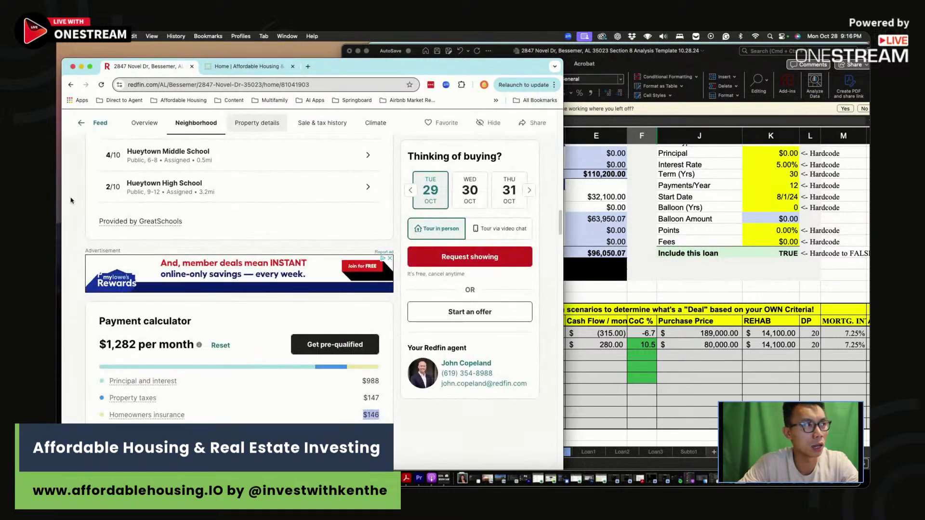
pyautogui.scroll(10, 78, 198)
pyautogui.scroll(-5, 85, 198)
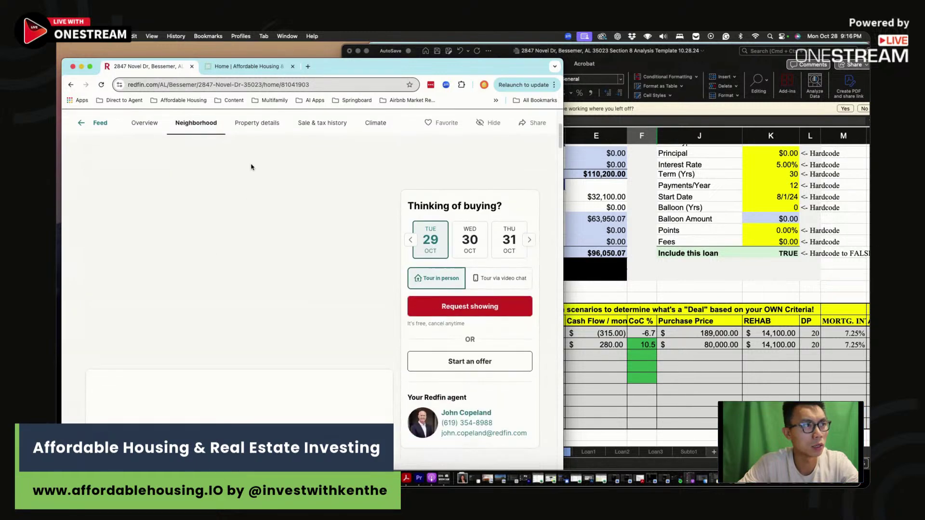
pyautogui.click(269, 70)
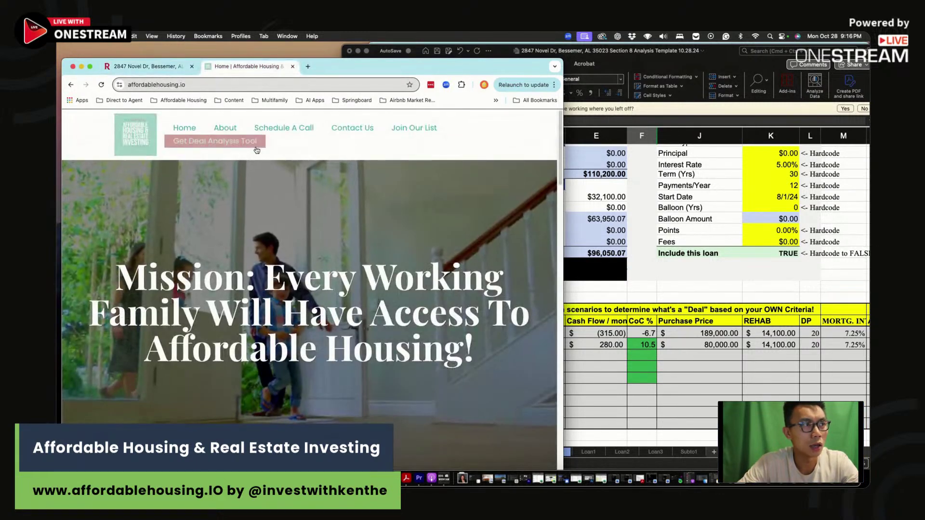
pyautogui.click(215, 141)
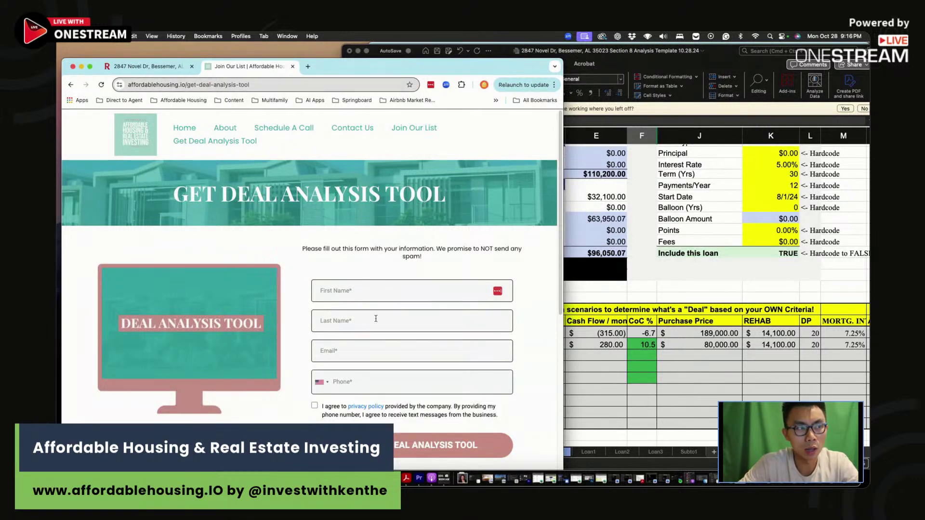
pyautogui.click(598, 378)
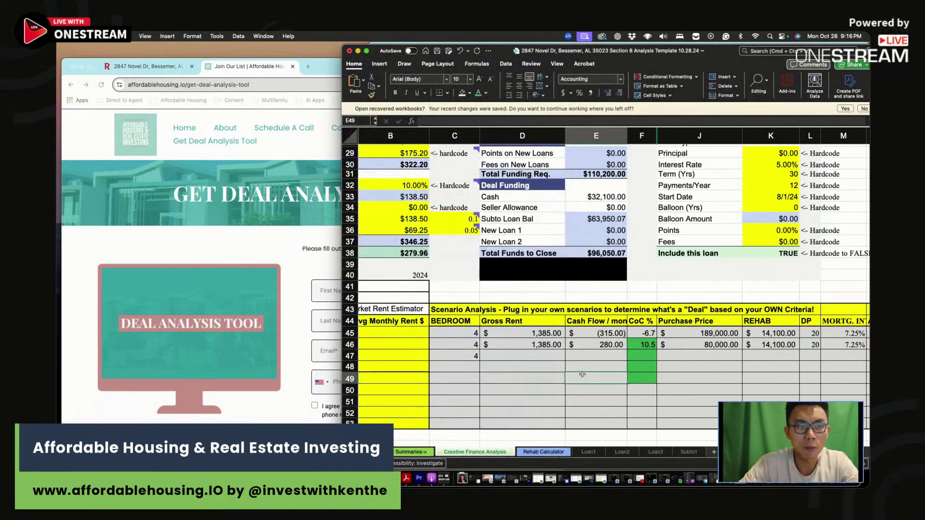
# Select E47 in the empty scenario row, then end the OneStream live stream and confirm
pyautogui.click(588, 356)
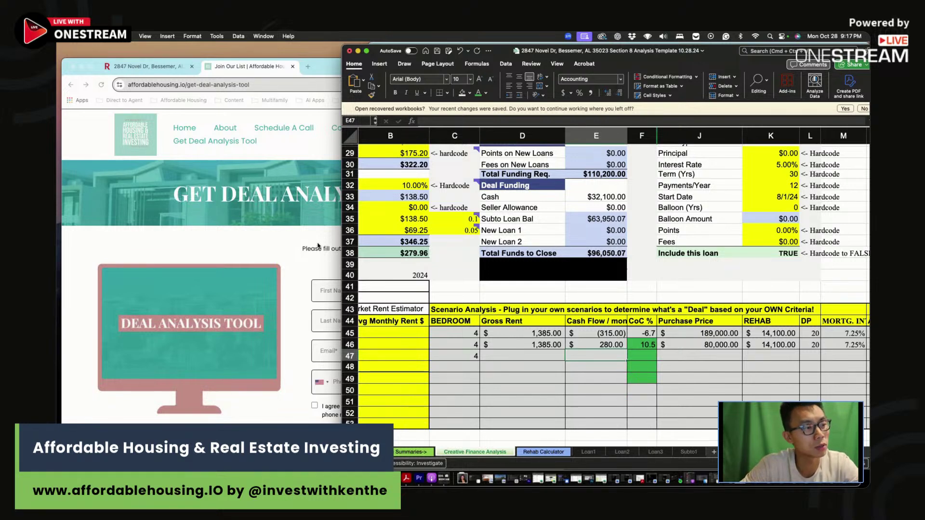
pyautogui.click(318, 247)
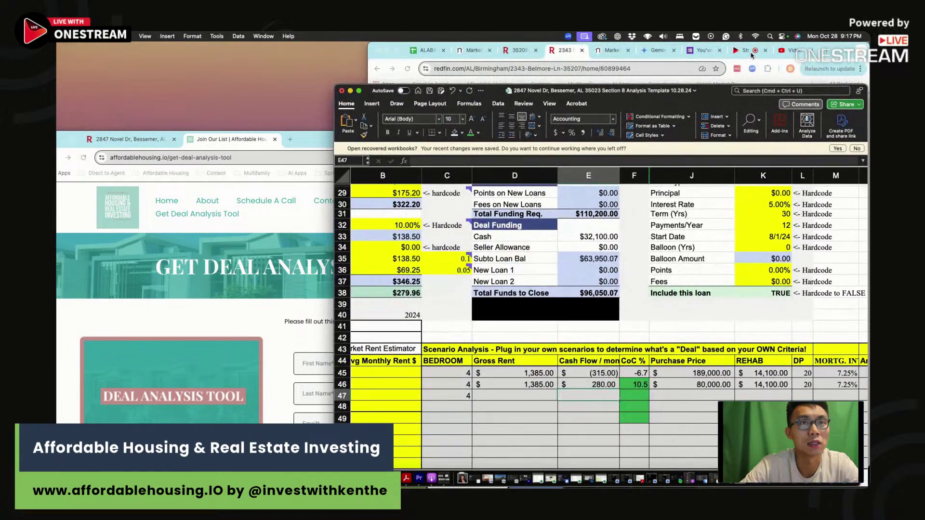
pyautogui.click(752, 55)
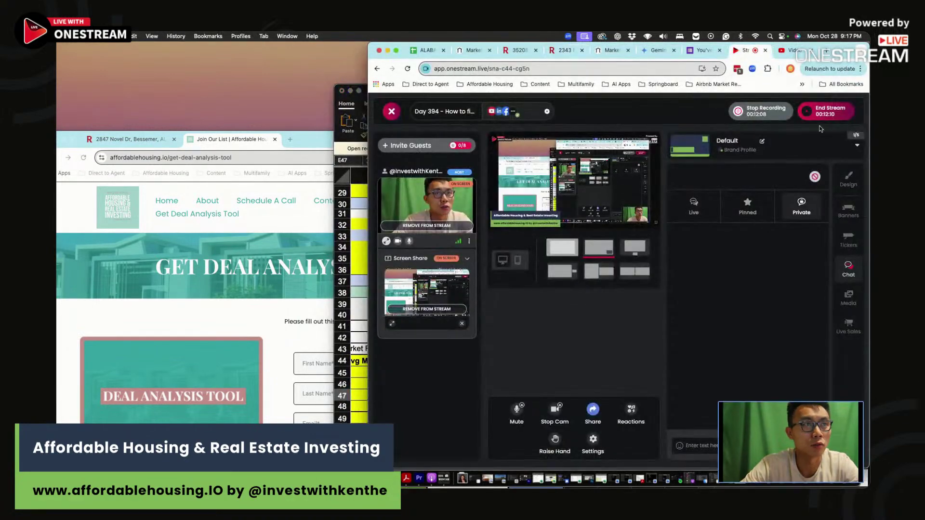
pyautogui.click(825, 114)
pyautogui.click(616, 340)
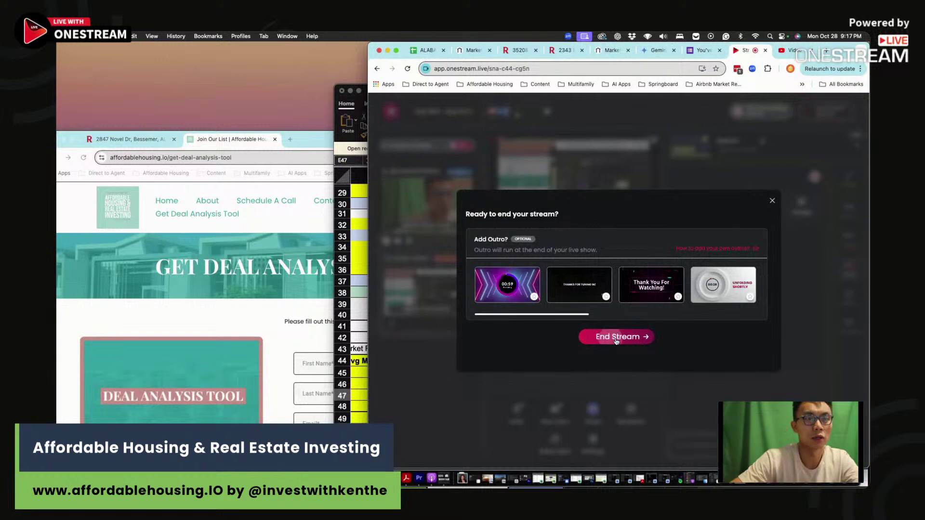